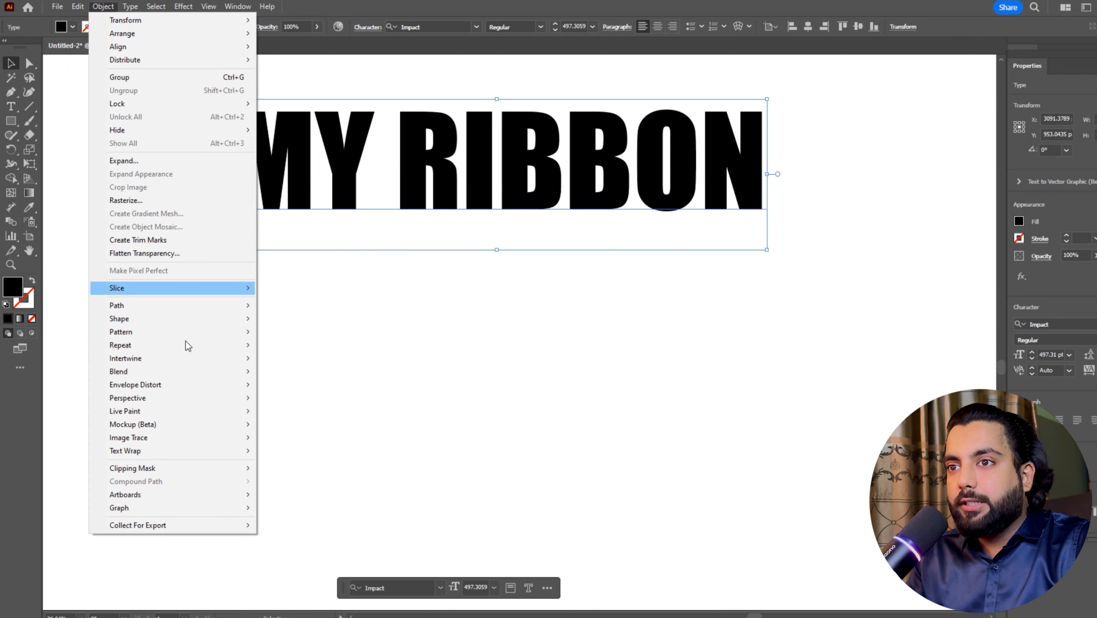
Step: Draw a black rectangle about 2161 by 539 px below the MY RIBBON text
{"action": "mouse_move", "coordinate": [189, 386]}
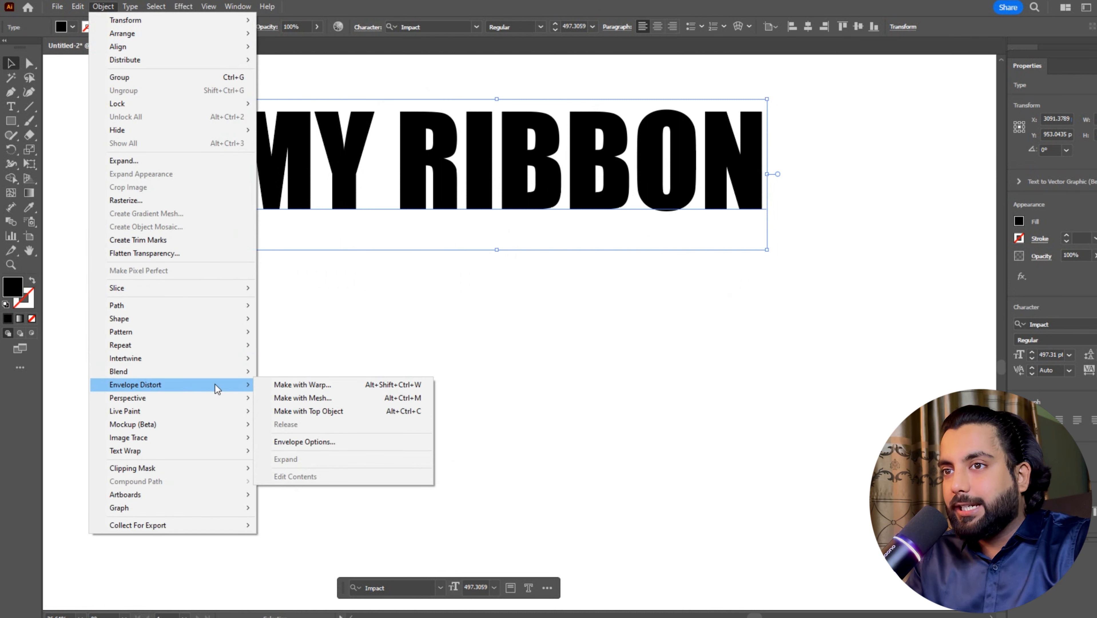
{"action": "left_click", "coordinate": [352, 326]}
{"action": "key", "text": "m"}
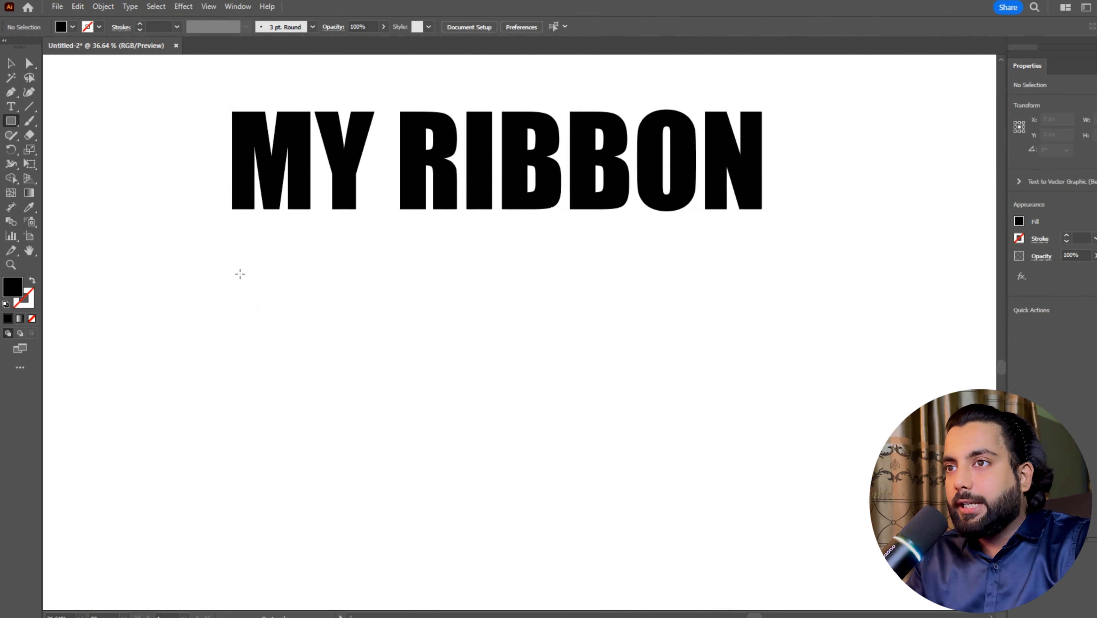
{"action": "left_click_drag", "start_coordinate": [231, 268], "coordinate": [766, 400]}
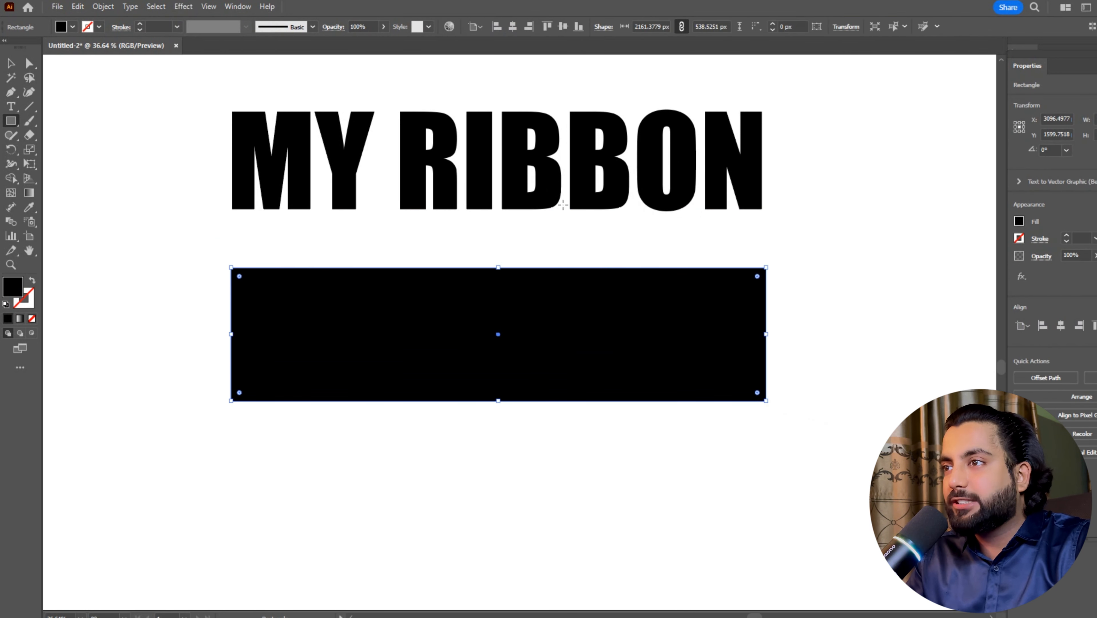
{"action": "key", "text": "v"}
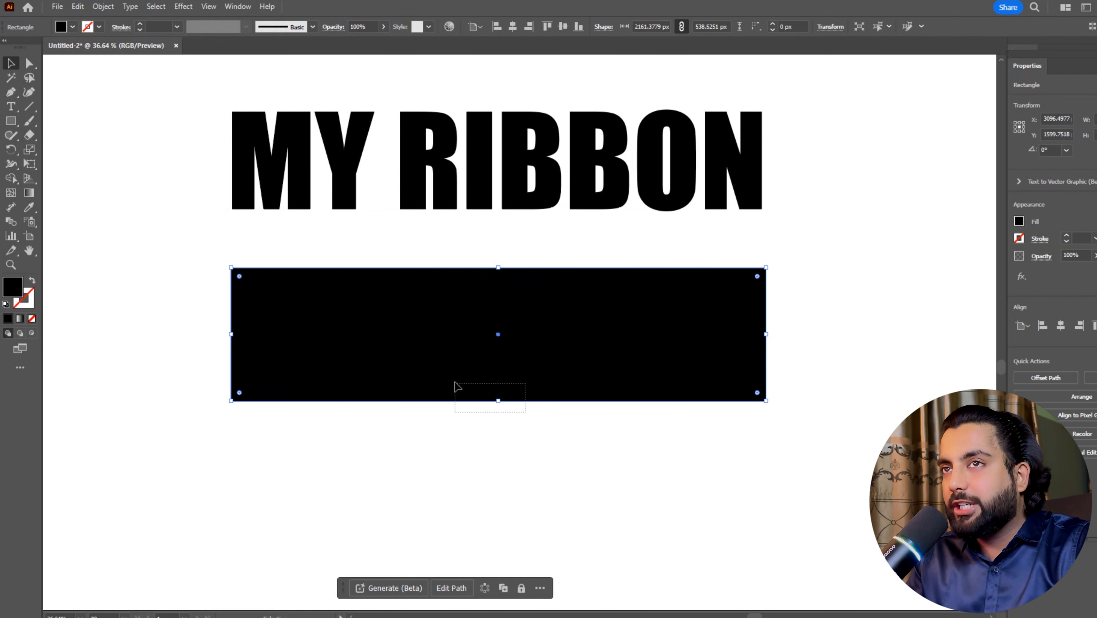
Step: Try the Flag, Fish and Arc styles of an envelope warp on the black rectangle
{"action": "left_click", "coordinate": [102, 6]}
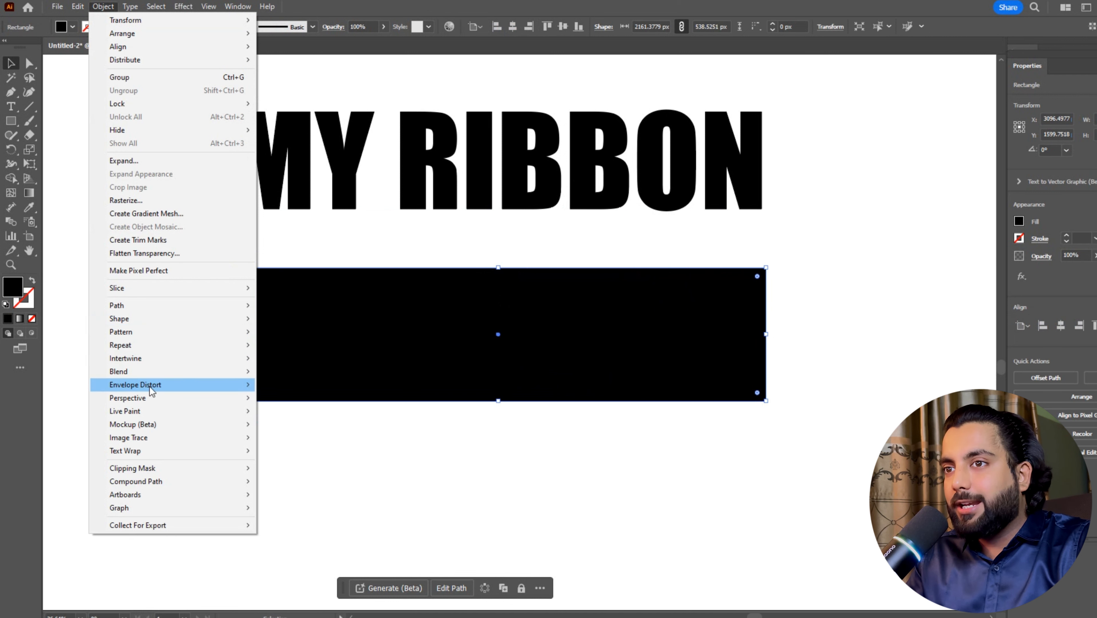
{"action": "mouse_move", "coordinate": [152, 386]}
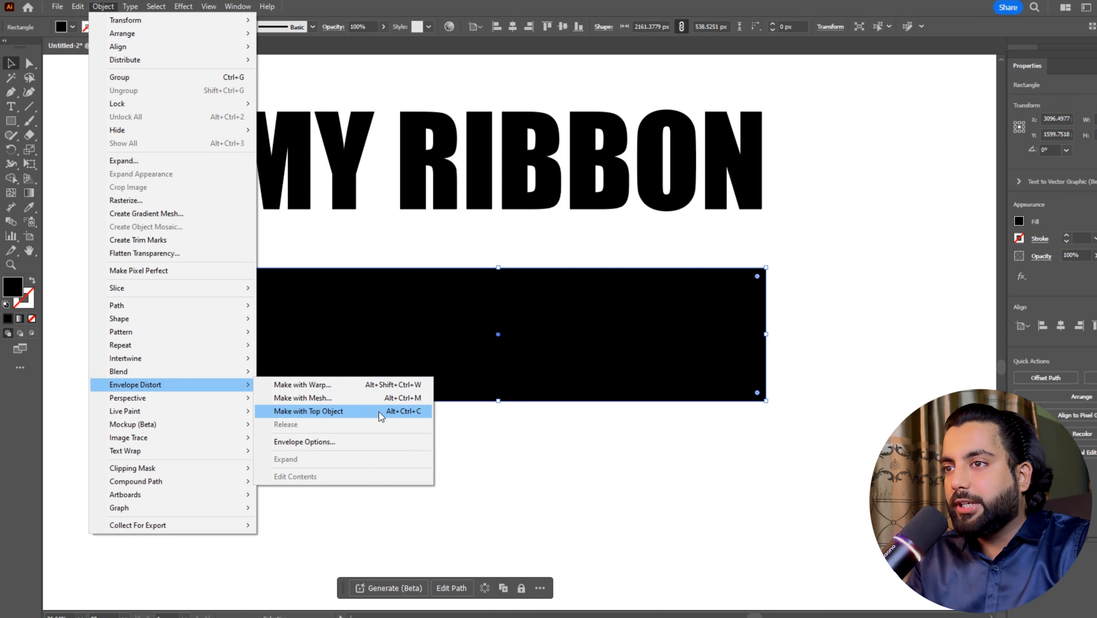
{"action": "left_click", "coordinate": [349, 388]}
{"action": "mouse_move", "coordinate": [517, 297]}
{"action": "left_mouse_down"}
{"action": "mouse_move", "coordinate": [508, 381]}
{"action": "mouse_move", "coordinate": [537, 376]}
{"action": "mouse_move", "coordinate": [506, 316]}
{"action": "left_mouse_up"}
{"action": "left_click", "coordinate": [502, 338]}
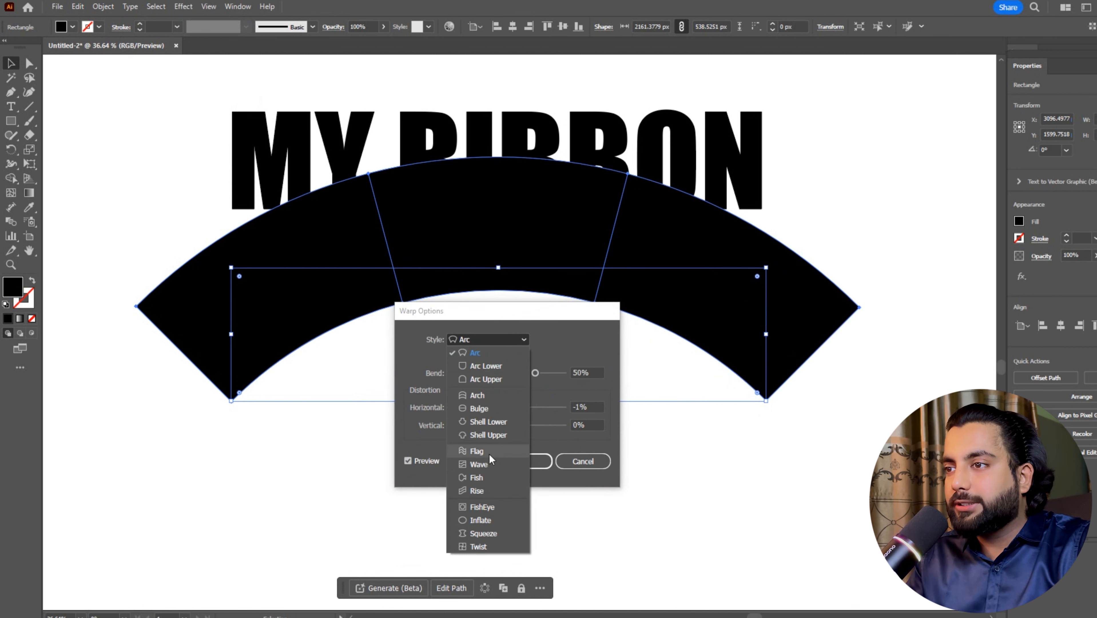
{"action": "left_click", "coordinate": [490, 453]}
{"action": "left_click", "coordinate": [506, 341]}
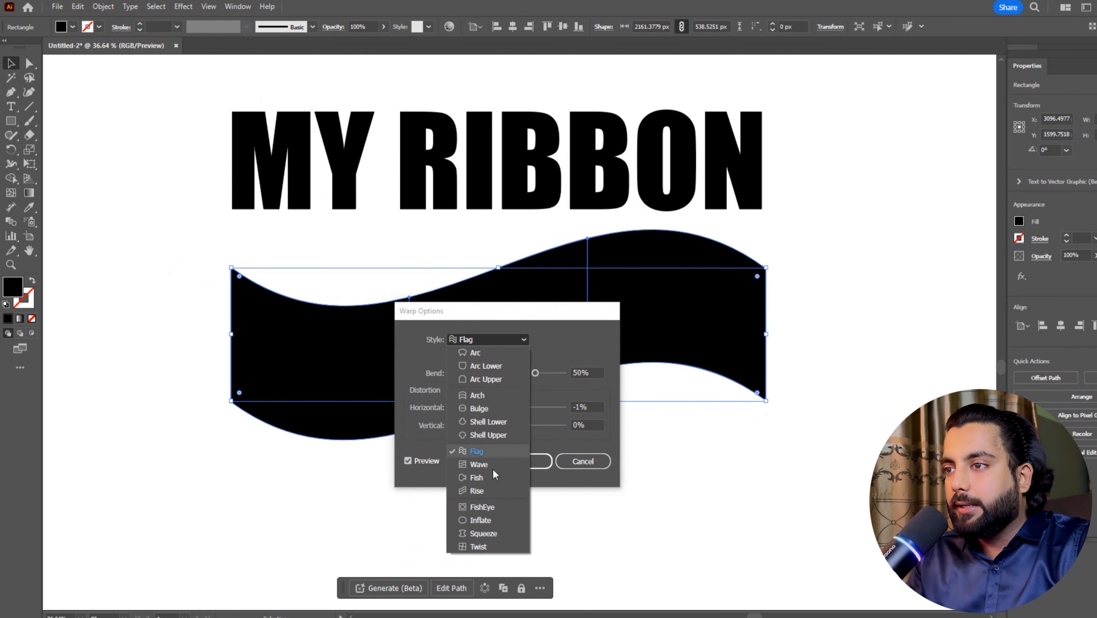
{"action": "left_click", "coordinate": [492, 475]}
{"action": "left_click", "coordinate": [498, 338]}
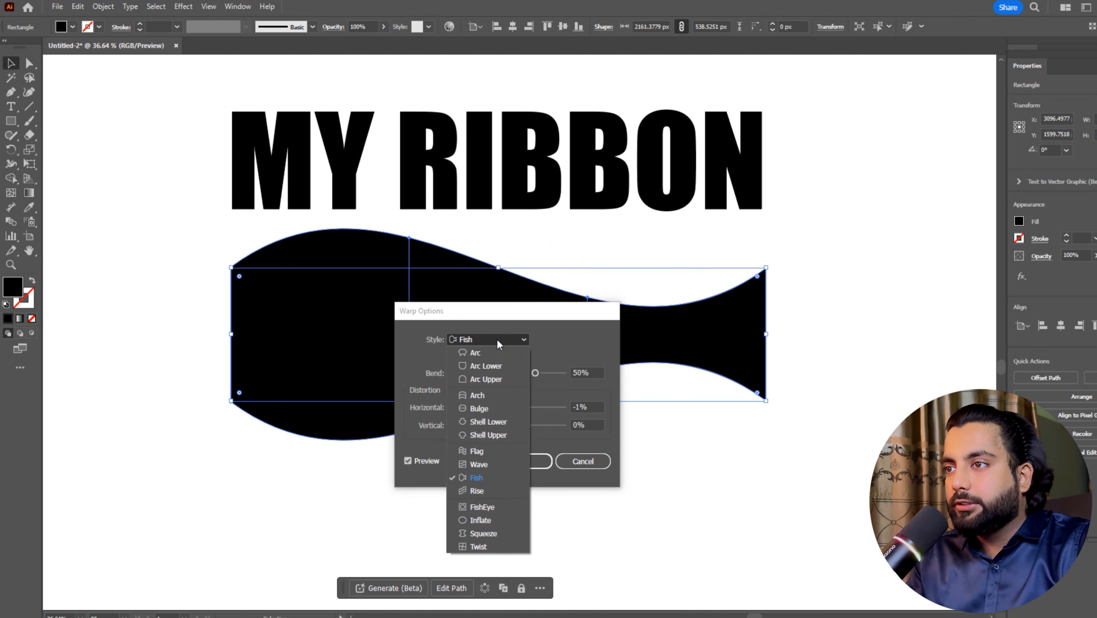
{"action": "left_click", "coordinate": [493, 352]}
Step: Try different bend amounts for the rectangle's horizontal Arc warp and discard the warp
{"action": "left_click_drag", "start_coordinate": [498, 314], "coordinate": [495, 363]}
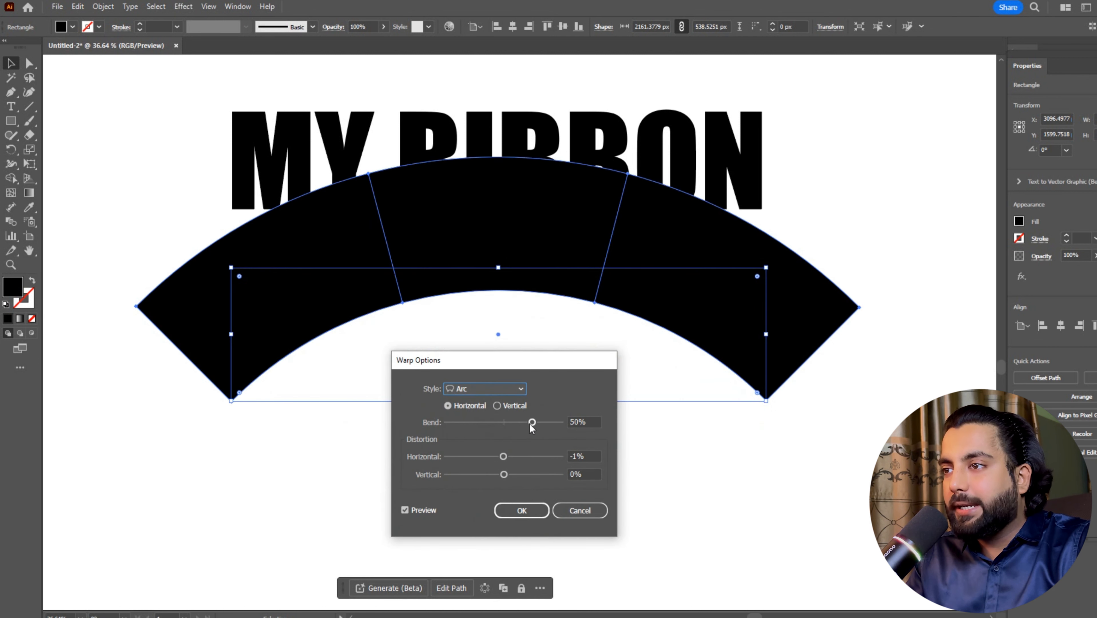
{"action": "mouse_move", "coordinate": [532, 426]}
{"action": "left_mouse_down"}
{"action": "mouse_move", "coordinate": [483, 426]}
{"action": "mouse_move", "coordinate": [519, 429]}
{"action": "left_mouse_up"}
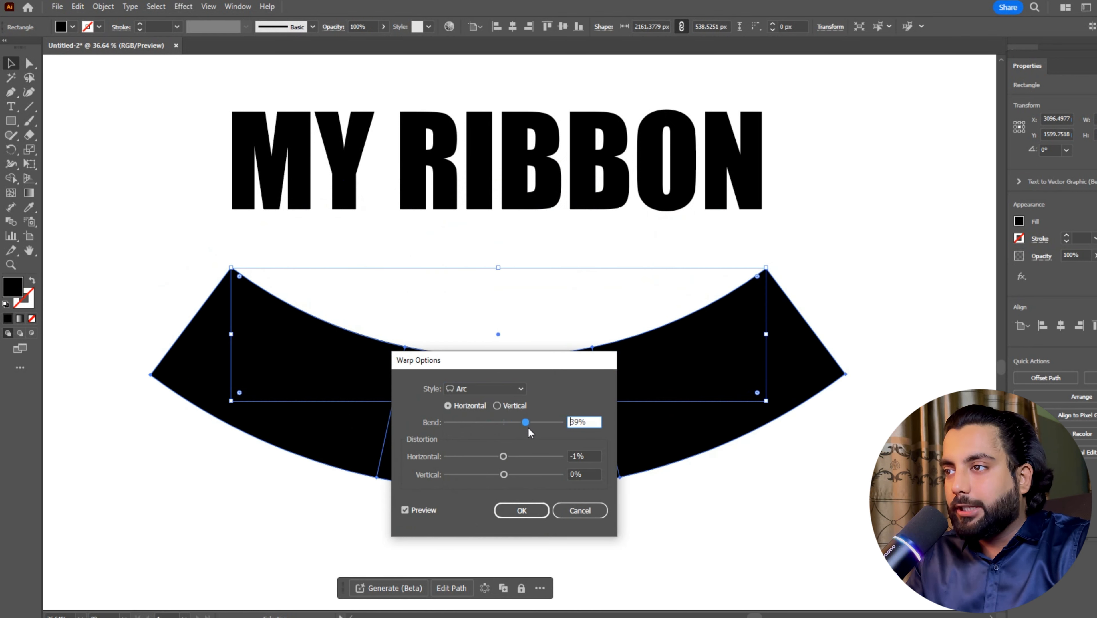
{"action": "left_click_drag", "start_coordinate": [536, 430], "coordinate": [534, 429]}
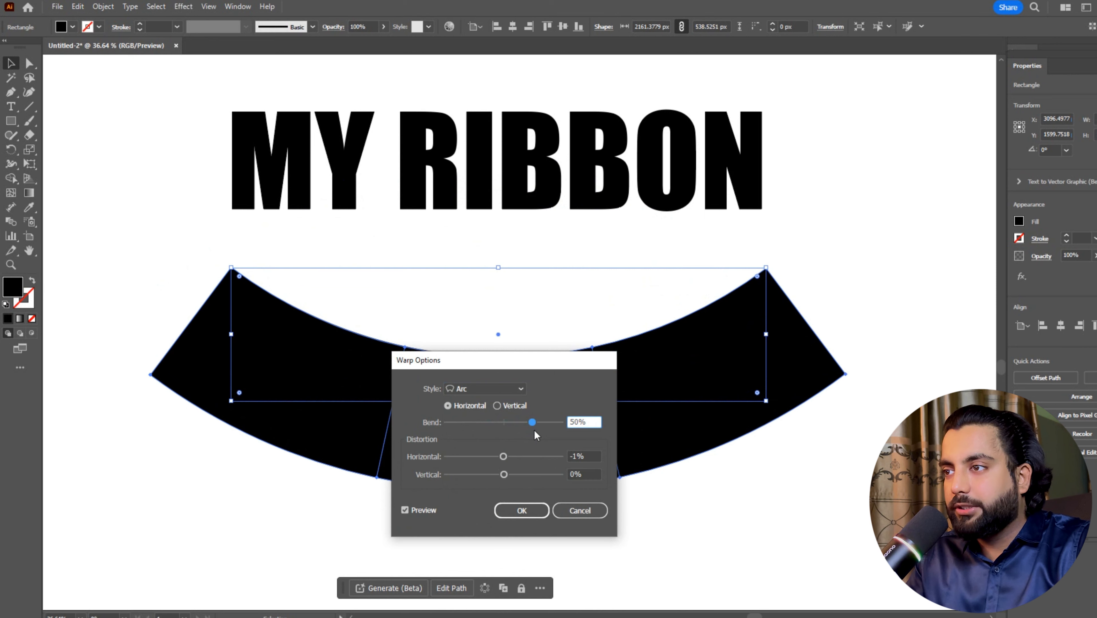
{"action": "left_click", "coordinate": [571, 510]}
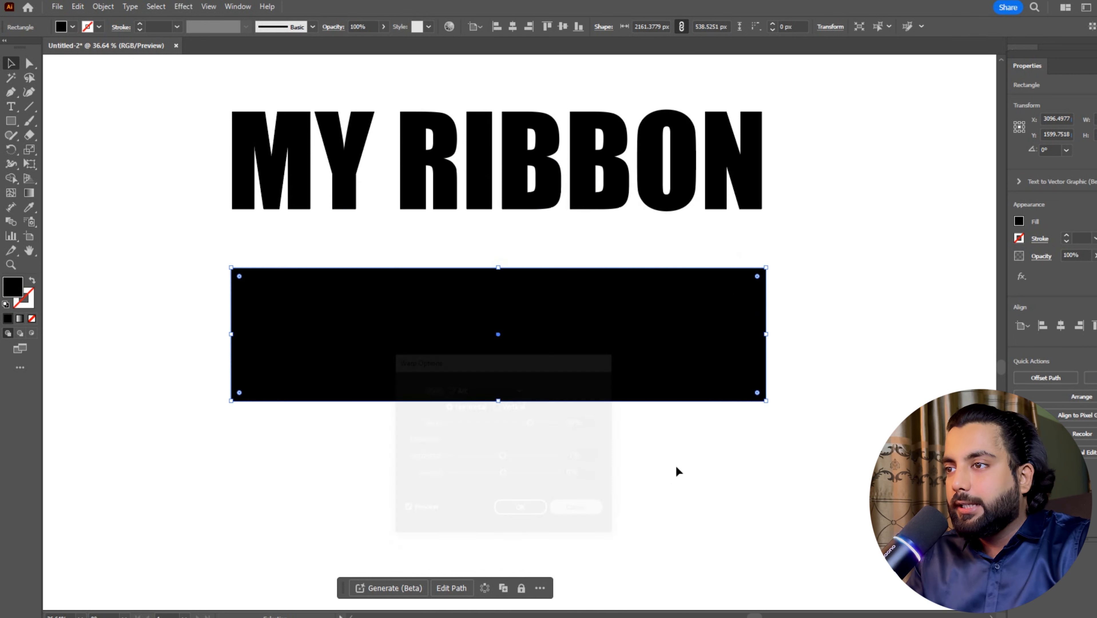
{"action": "left_click", "coordinate": [676, 464]}
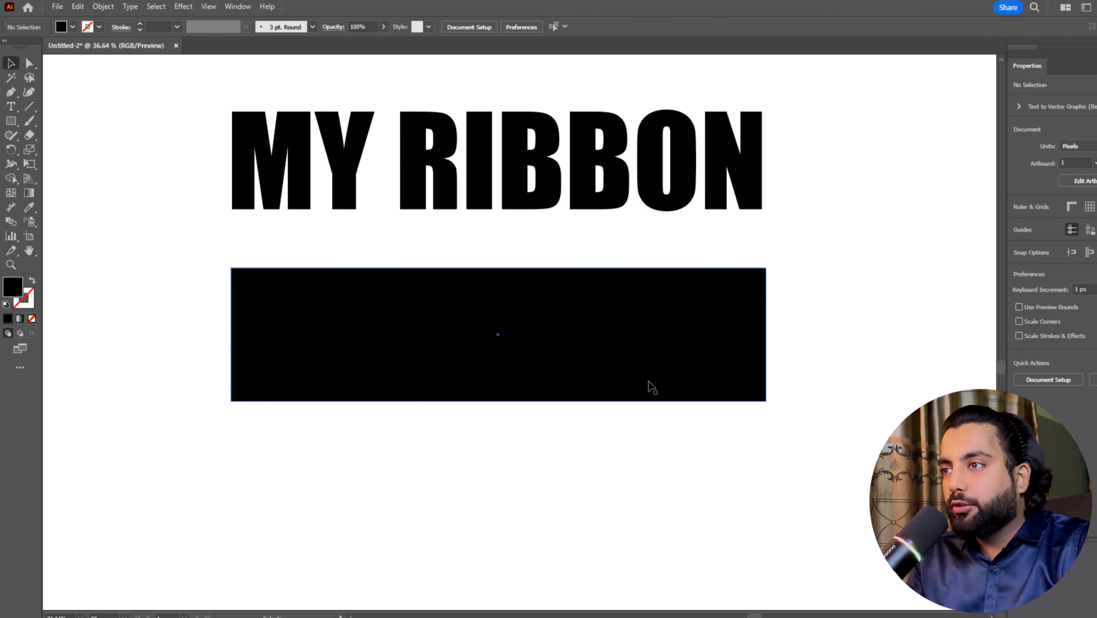
Step: Move the rectangle about 172 px lower and fill it with red
{"action": "left_click_drag", "start_coordinate": [649, 380], "coordinate": [651, 421]}
{"action": "left_click", "coordinate": [612, 285]}
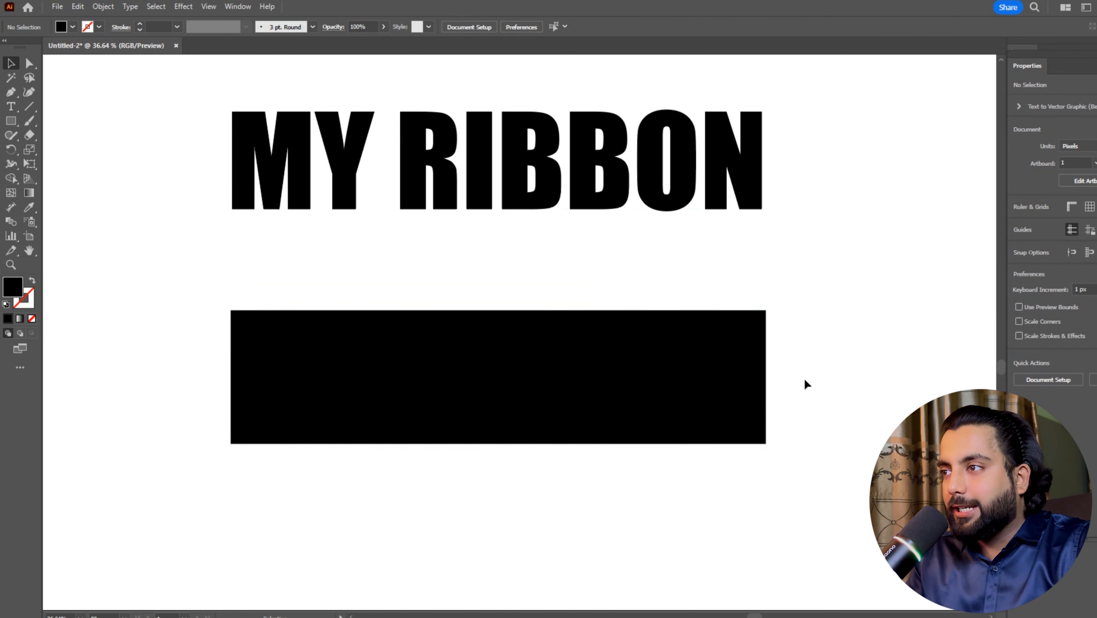
{"action": "left_click", "coordinate": [571, 399]}
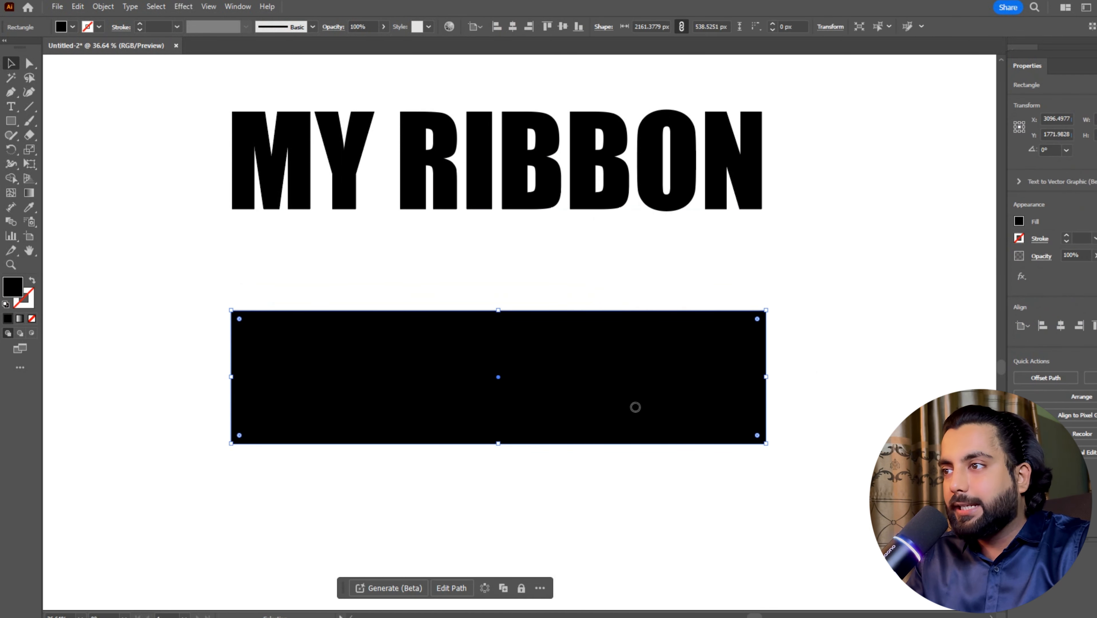
{"action": "left_click_drag", "start_coordinate": [789, 390], "coordinate": [770, 409]}
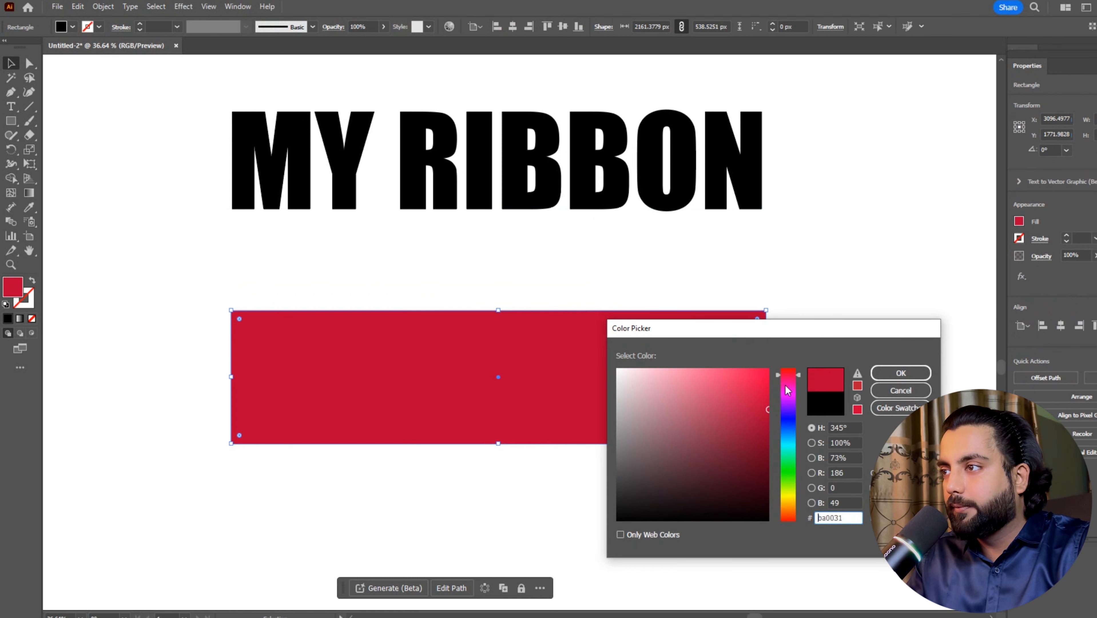
{"action": "key", "text": "Return"}
{"action": "left_click", "coordinate": [794, 324]}
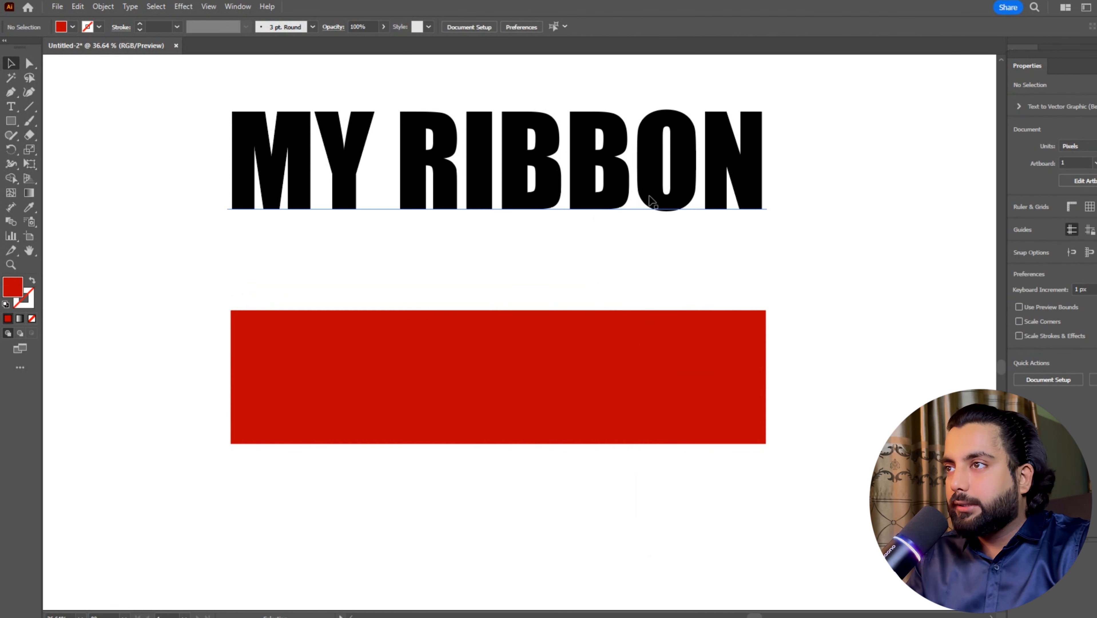
Step: Bring the MY RIBBON text in front of the red rectangle and place it just above the rectangle
{"action": "left_click_drag", "start_coordinate": [653, 205], "coordinate": [663, 338]}
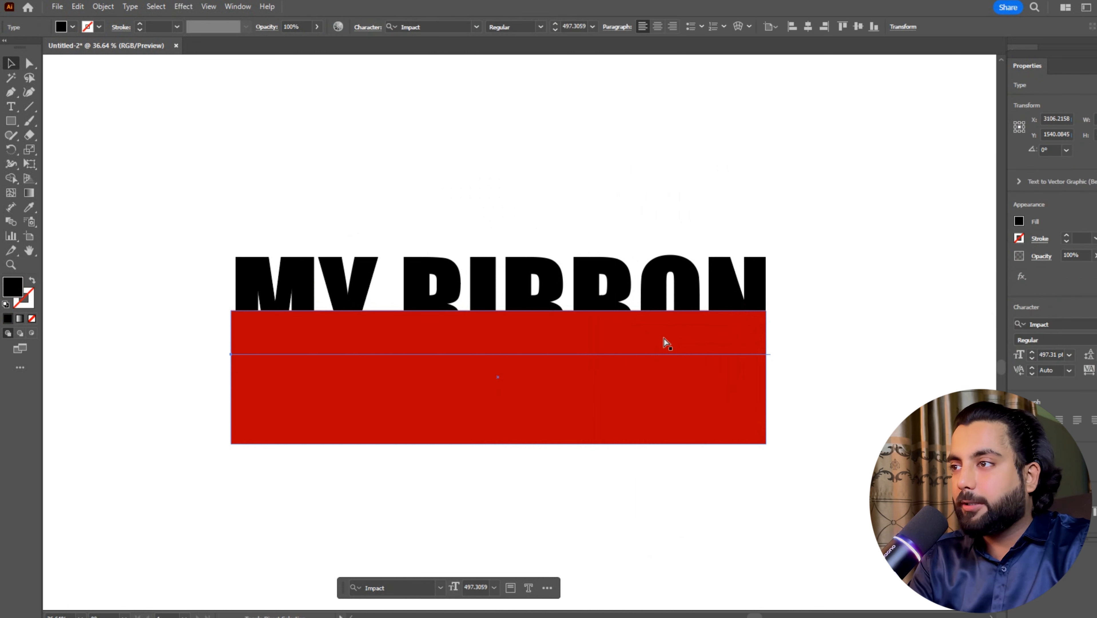
{"action": "key", "text": "ctrl+shift+bracketright"}
{"action": "key", "text": "ctrl+z"}
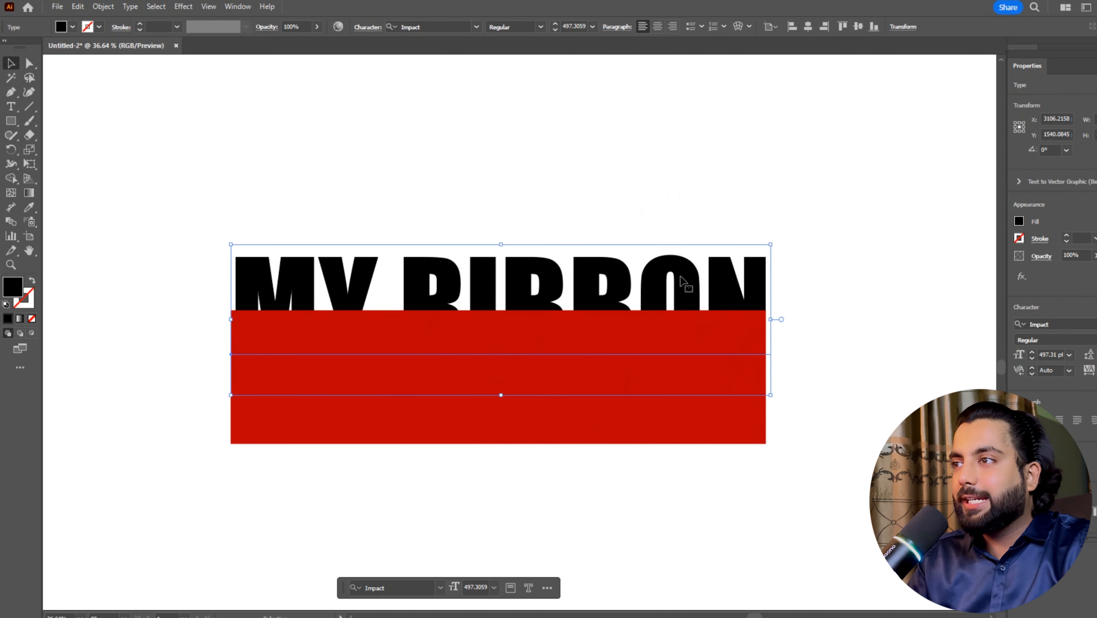
{"action": "left_click_drag", "start_coordinate": [679, 289], "coordinate": [676, 244]}
{"action": "right_click", "coordinate": [677, 243]}
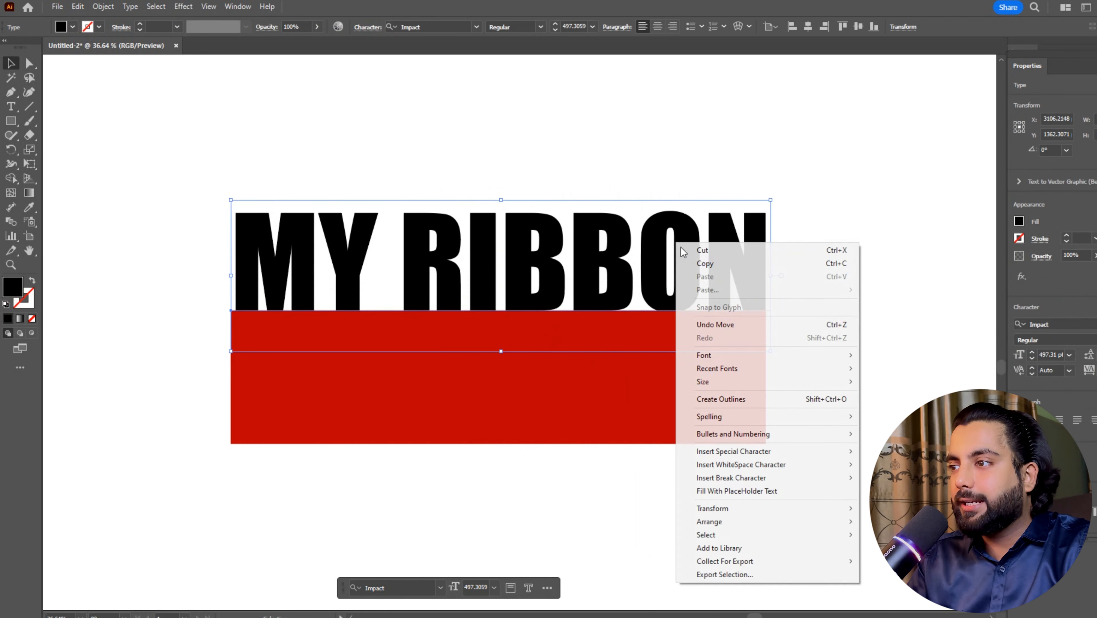
{"action": "mouse_move", "coordinate": [752, 524]}
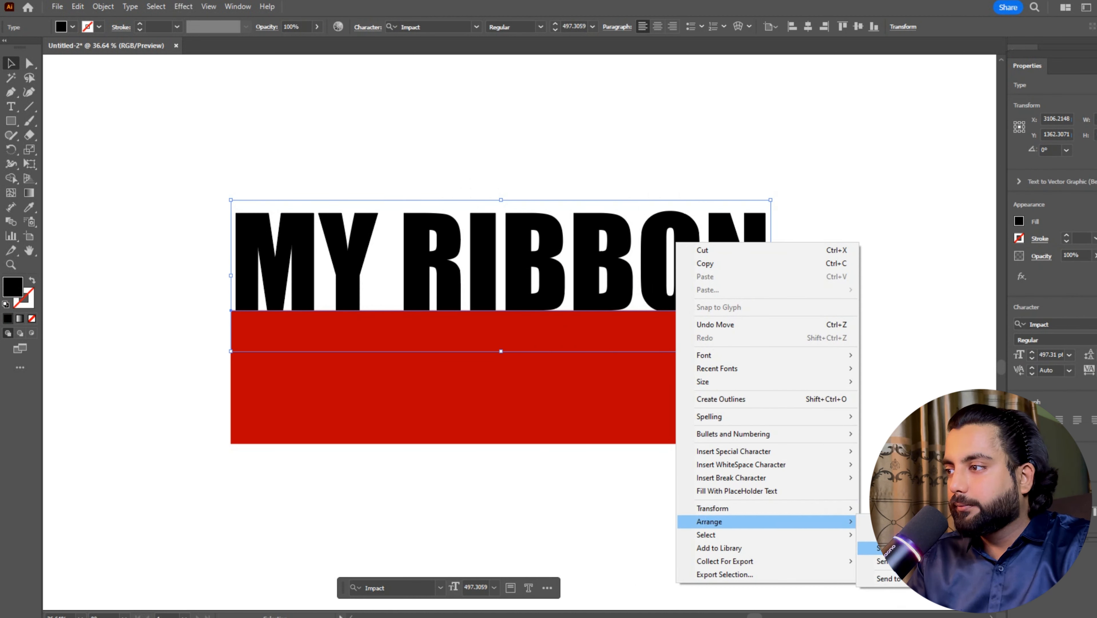
{"action": "left_click", "coordinate": [882, 522]}
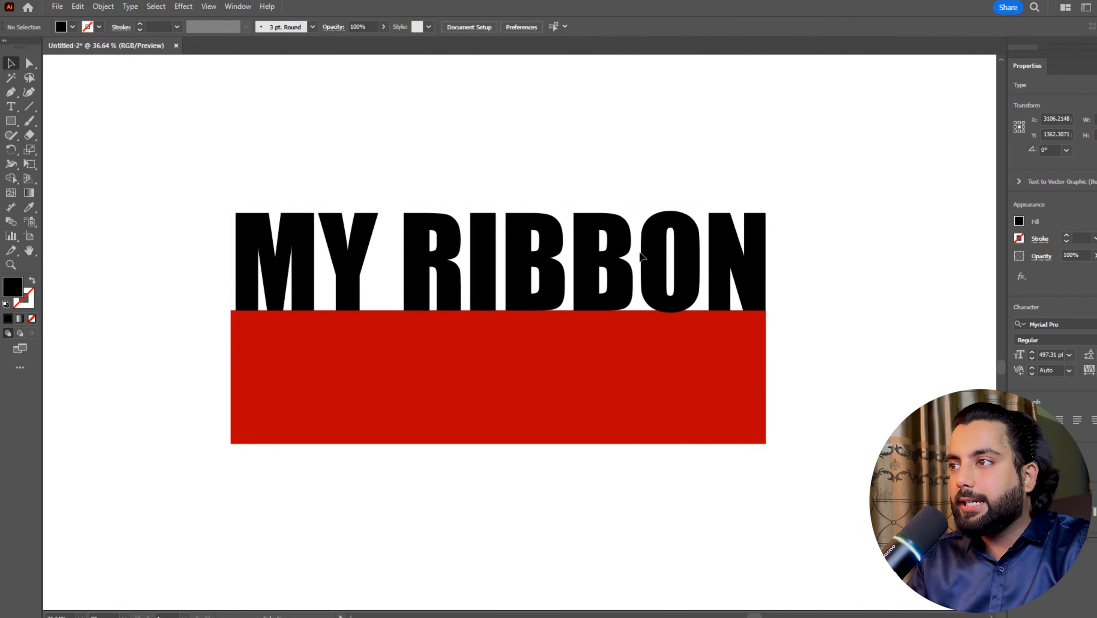
{"action": "left_click_drag", "start_coordinate": [642, 248], "coordinate": [638, 184]}
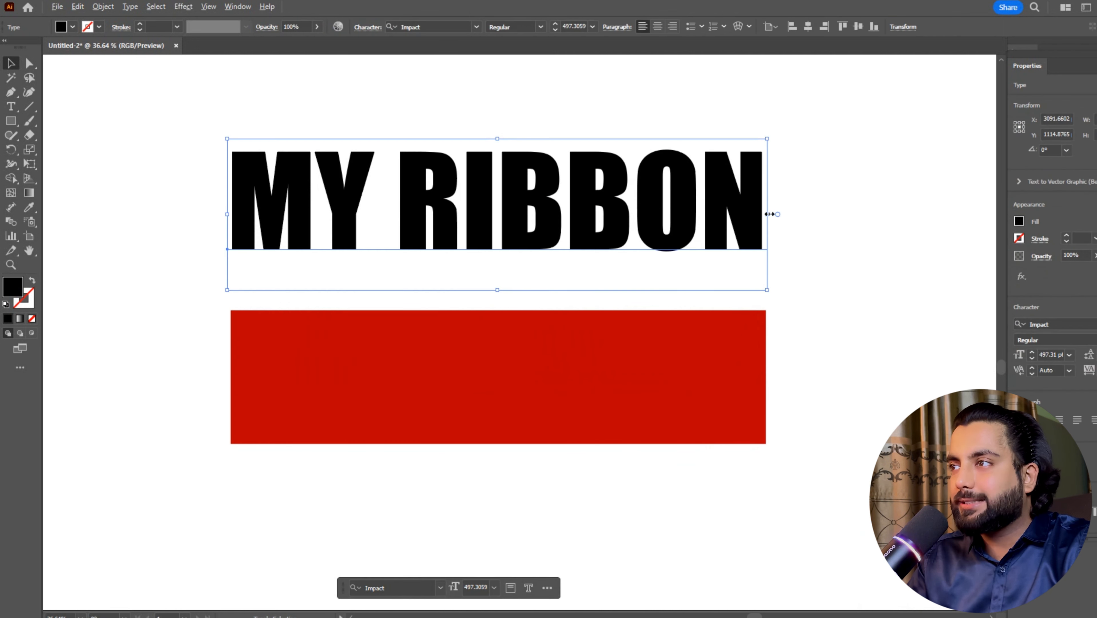
Step: Scale the MY RIBBON text down to about 366 pt and move the red rectangle slightly closer to it
{"action": "left_click_drag", "start_coordinate": [769, 213], "coordinate": [702, 221]}
{"action": "left_click", "coordinate": [705, 225]}
{"action": "left_click_drag", "start_coordinate": [693, 359], "coordinate": [716, 344]}
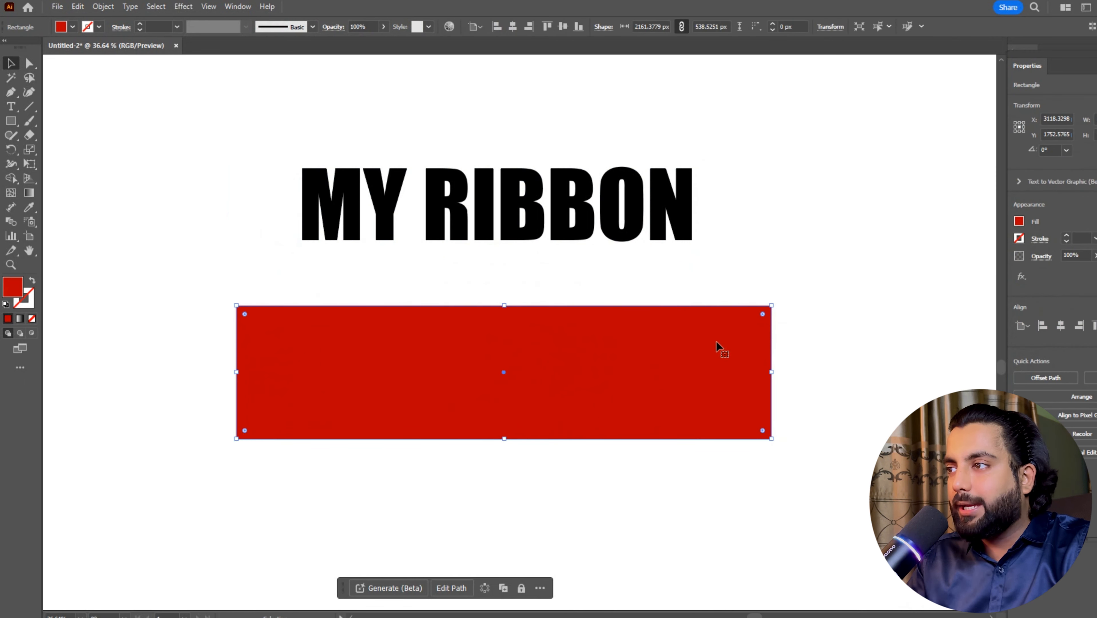
{"action": "left_click", "coordinate": [810, 343]}
Step: Add an anchor point at the midpoint of the red rectangle's left edge and of its right edge
{"action": "key", "text": "p"}
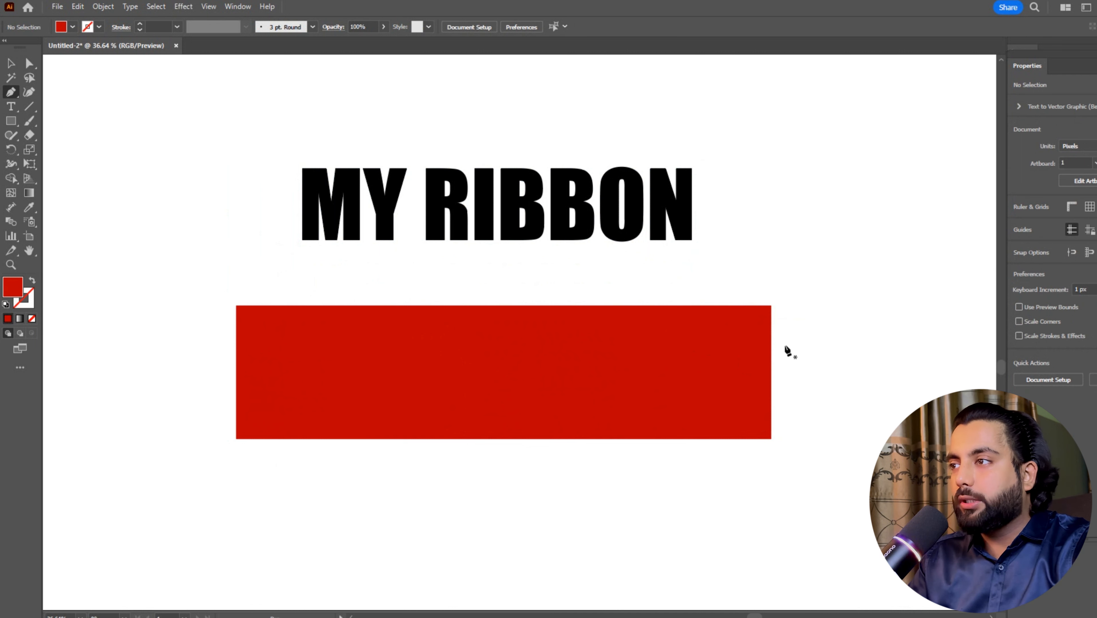
{"action": "left_click", "coordinate": [13, 93]}
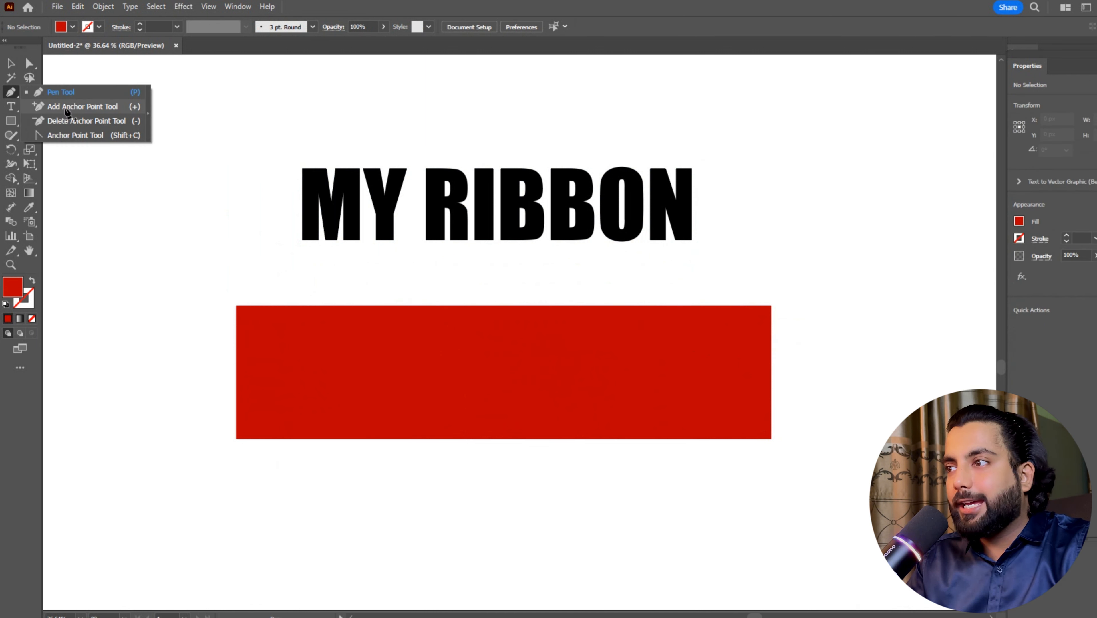
{"action": "left_click", "coordinate": [66, 108]}
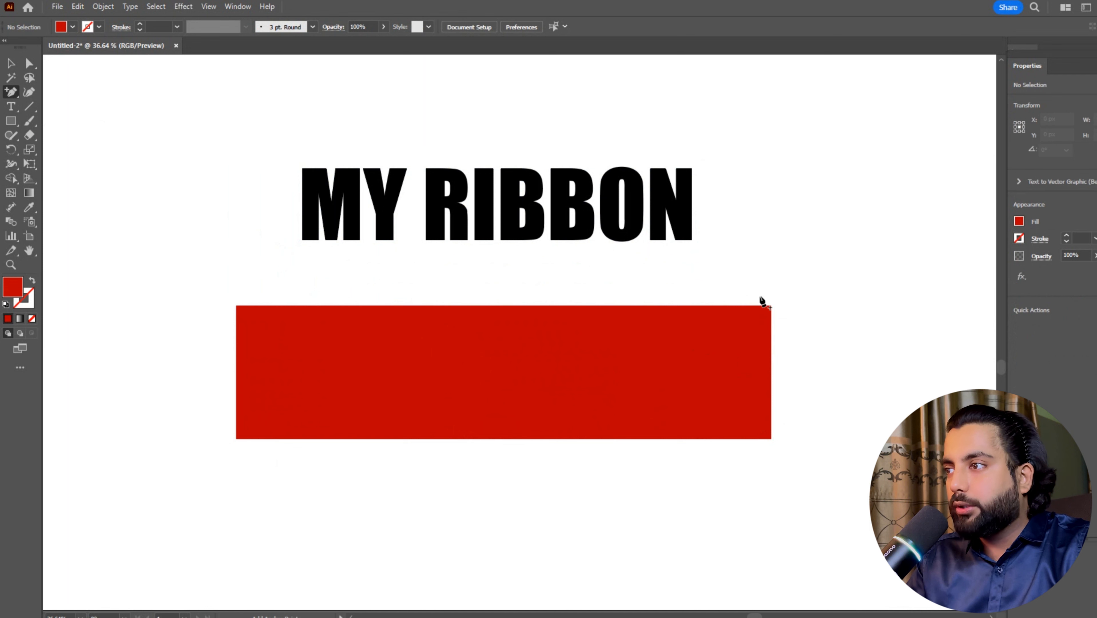
{"action": "left_click", "coordinate": [771, 371]}
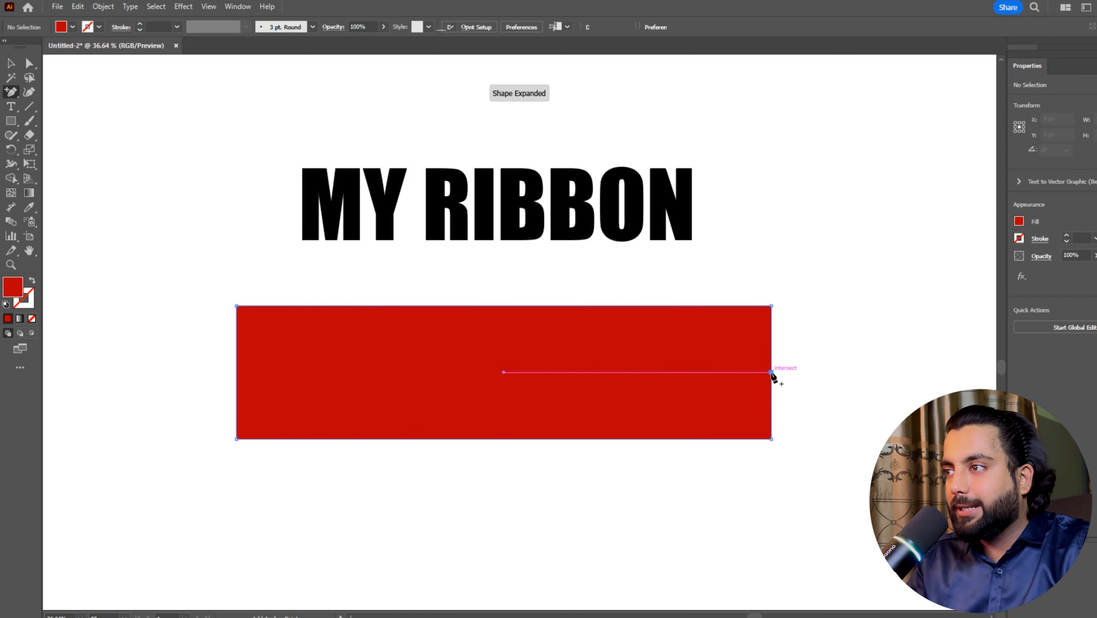
{"action": "left_click", "coordinate": [236, 372]}
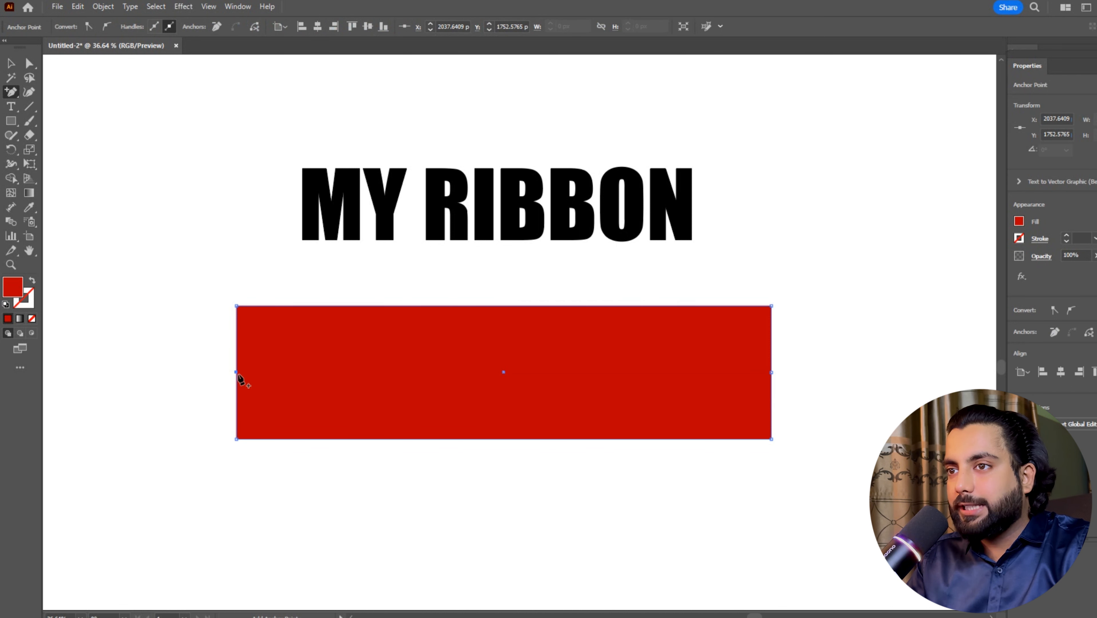
Step: Scale the two midpoint anchors inward to cut V-shaped notches into both ends of the rectangle
{"action": "key", "text": "a"}
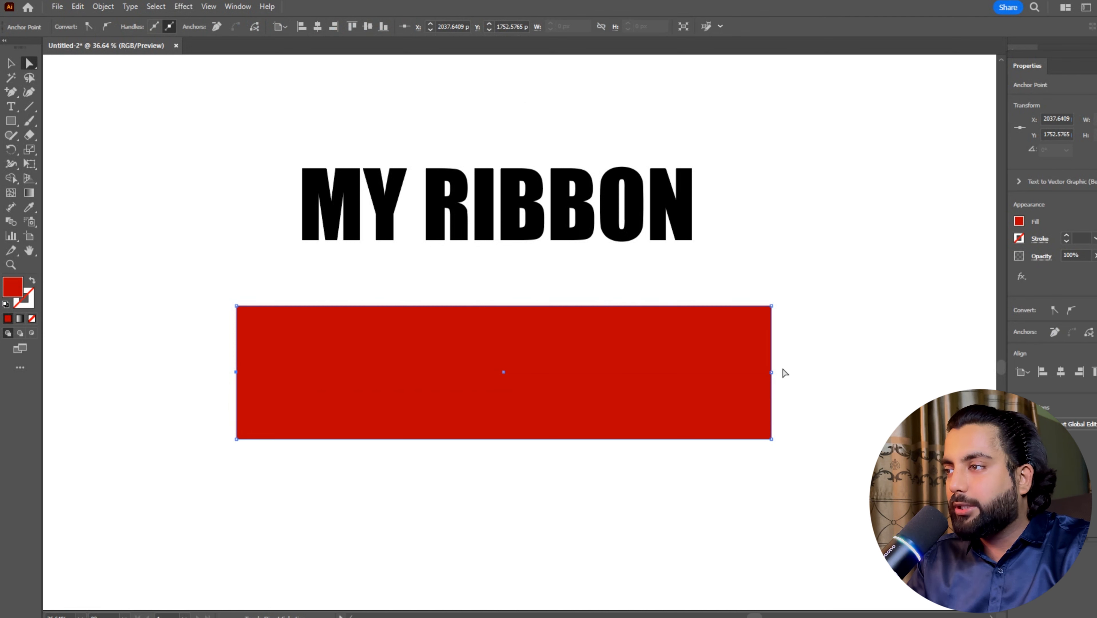
{"action": "left_click", "coordinate": [764, 384]}
{"action": "key", "text": "s"}
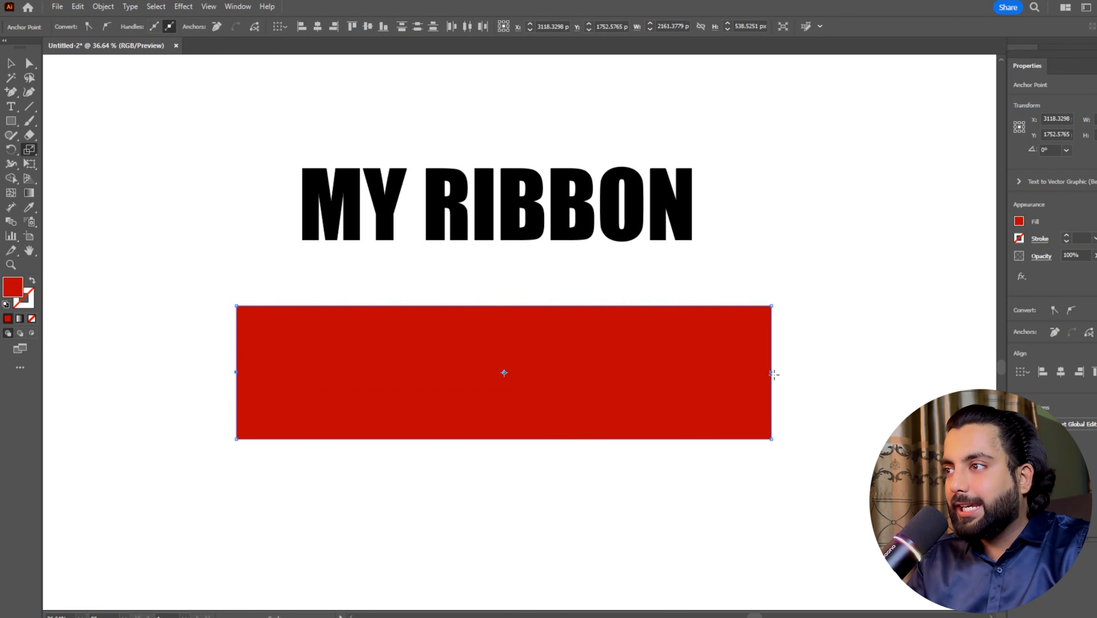
{"action": "left_click_drag", "start_coordinate": [774, 372], "coordinate": [697, 371]}
Step: Stretch the notched right end outward to make the ribbon about 3110 px wide
{"action": "key", "text": "a"}
{"action": "left_click", "coordinate": [794, 292]}
{"action": "left_click_drag", "start_coordinate": [792, 288], "coordinate": [682, 456]}
{"action": "left_click_drag", "start_coordinate": [709, 418], "coordinate": [641, 423]}
{"action": "left_click_drag", "start_coordinate": [701, 448], "coordinate": [937, 448]}
{"action": "key", "text": "v"}
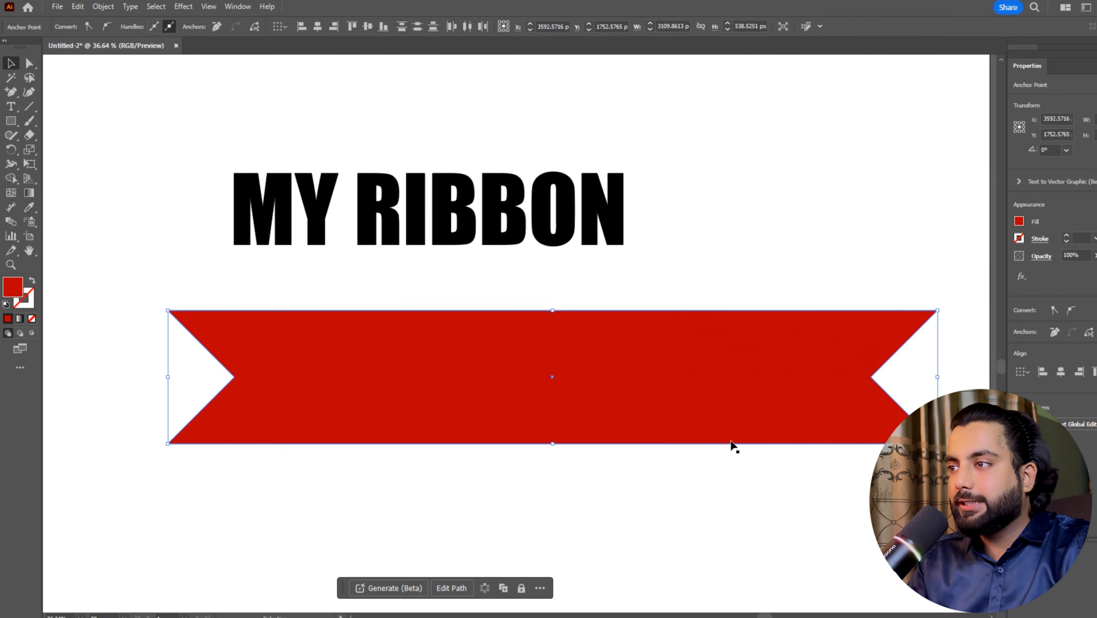
{"action": "left_click", "coordinate": [733, 451]}
Step: Line the ribbon up beneath the MY RIBBON text and place the text on it in white
{"action": "left_click_drag", "start_coordinate": [727, 416], "coordinate": [669, 401]}
{"action": "left_click_drag", "start_coordinate": [591, 233], "coordinate": [594, 378]}
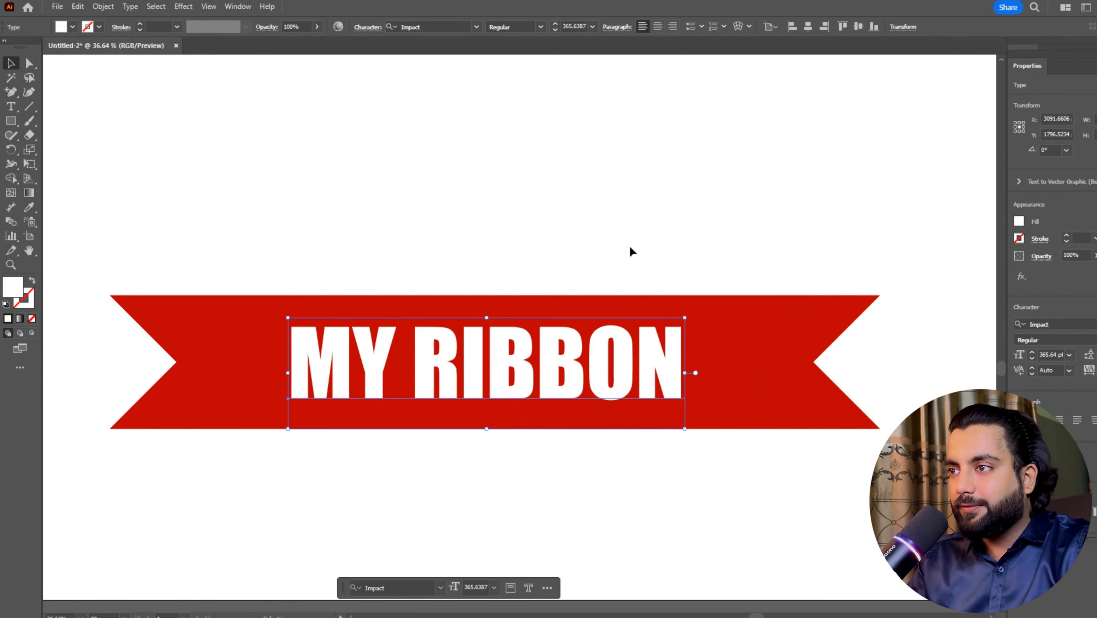
{"action": "key", "text": "ctrl+shift+a"}
{"action": "left_click", "coordinate": [598, 426]}
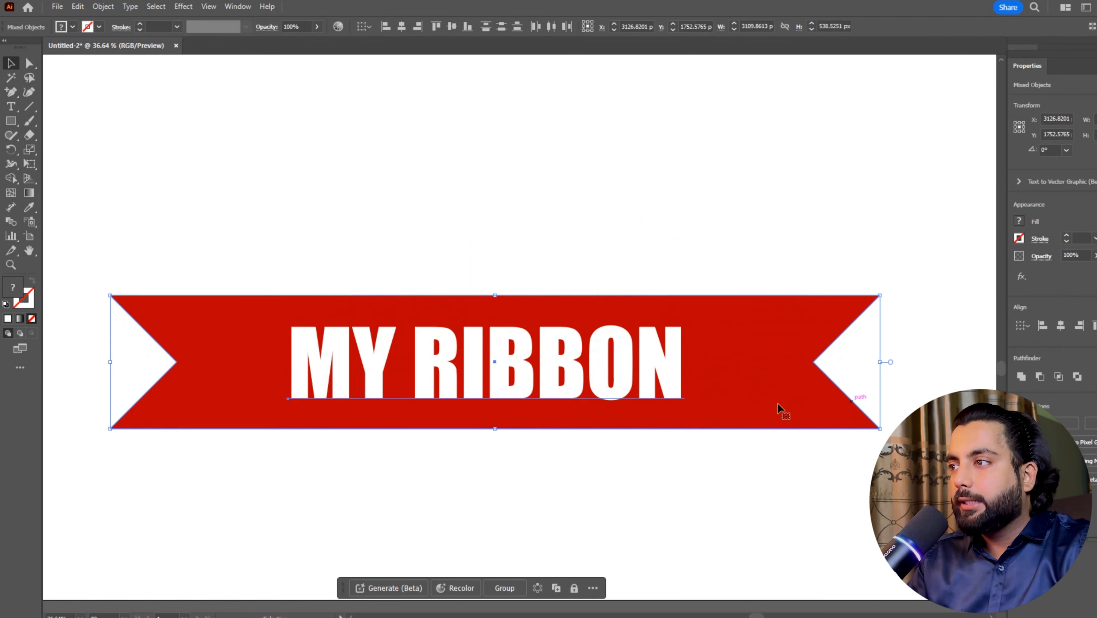
Step: Try to convert the MY RIBBON text to outlines
{"action": "right_click", "coordinate": [610, 325]}
{"action": "left_click", "coordinate": [648, 203]}
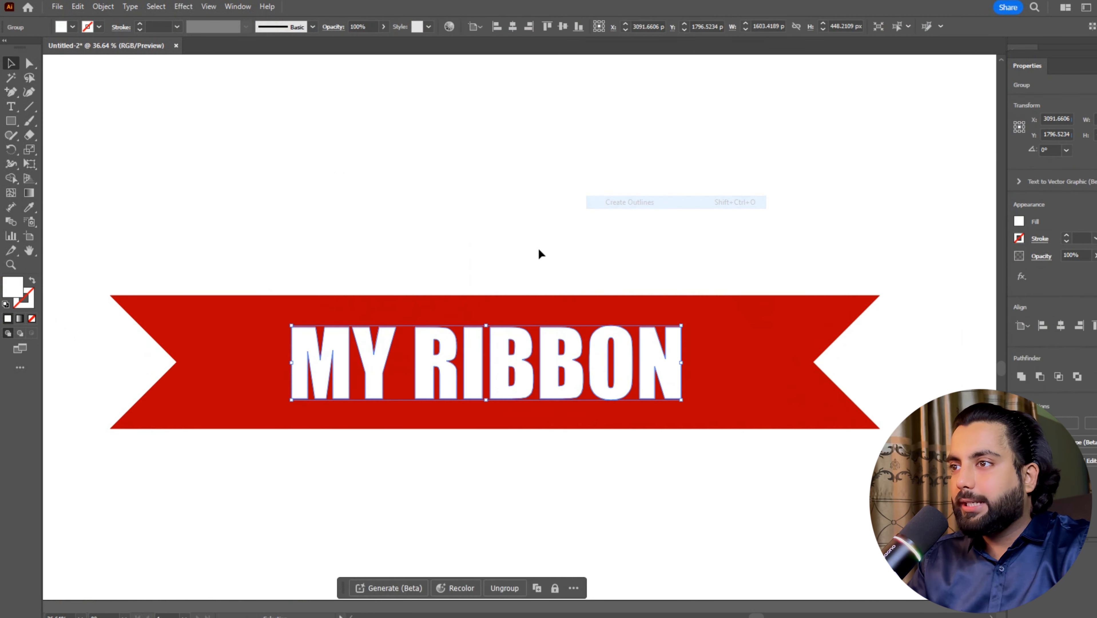
{"action": "left_click", "coordinate": [728, 349]}
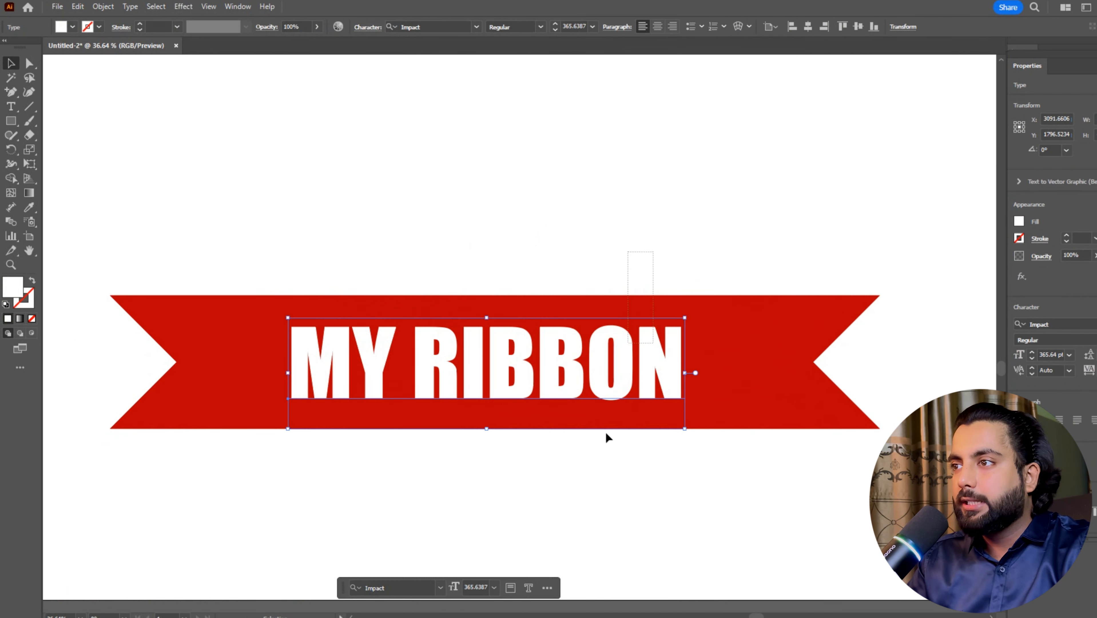
Step: Centre the MY RIBBON text and the red ribbon on each other horizontally and vertically
{"action": "left_click", "coordinate": [744, 389], "text": "shift"}
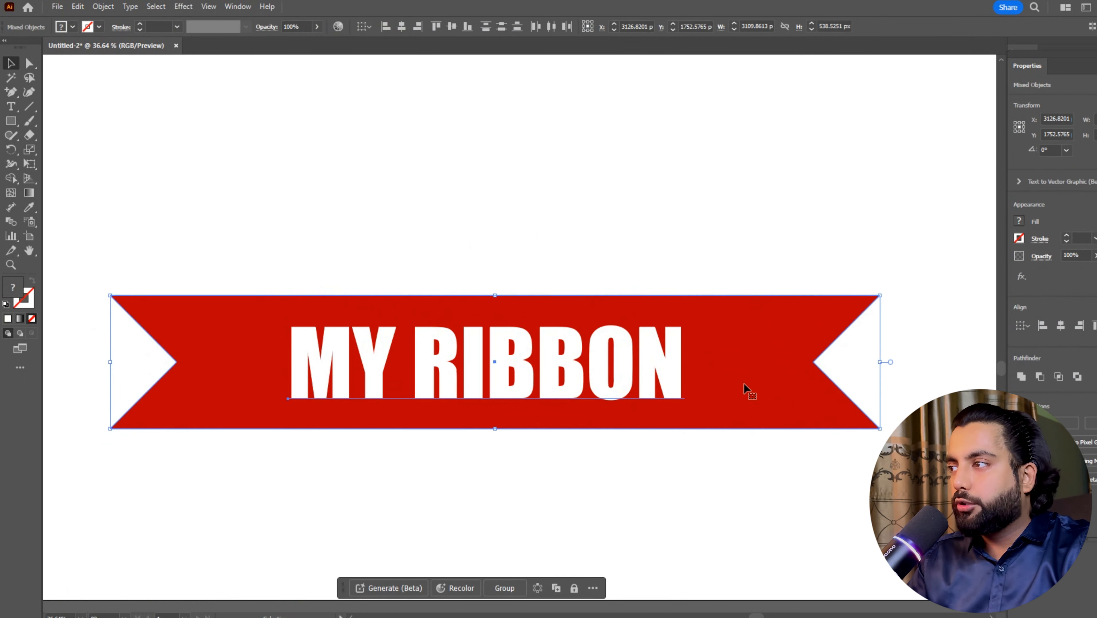
{"action": "left_click", "coordinate": [1062, 325]}
{"action": "left_click", "coordinate": [1096, 325]}
{"action": "left_click", "coordinate": [723, 281]}
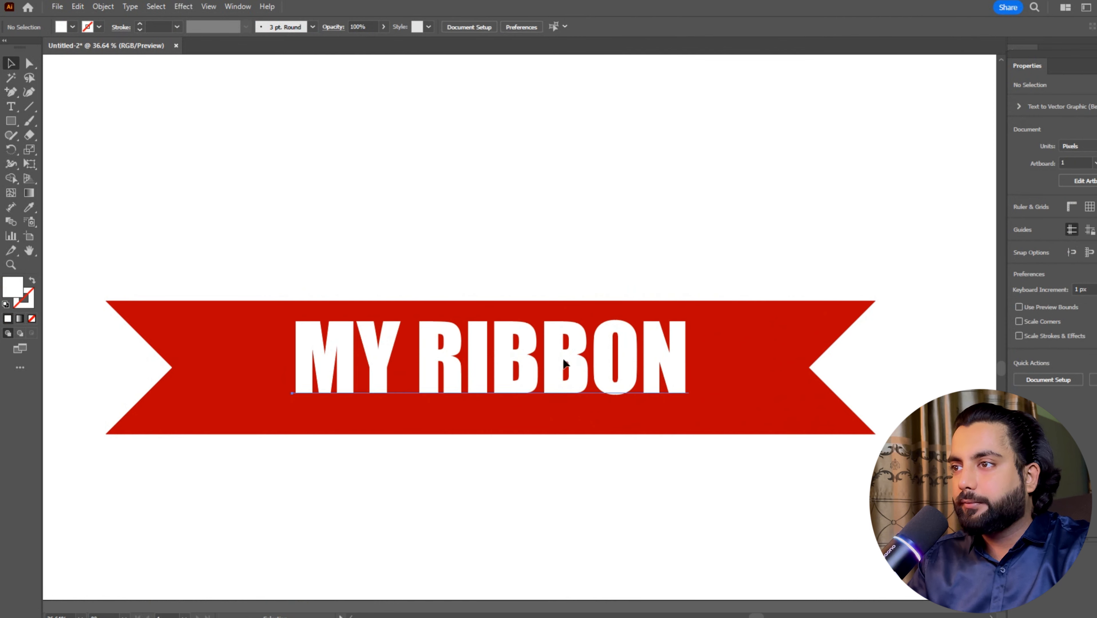
Step: Shift the MY RIBBON text slightly down to the ribbon's visual middle and group the text with the ribbon
{"action": "left_click_drag", "start_coordinate": [564, 363], "coordinate": [600, 373]}
{"action": "left_click_drag", "start_coordinate": [464, 267], "coordinate": [601, 422]}
{"action": "mouse_move", "coordinate": [692, 393]}
{"action": "left_mouse_down"}
{"action": "mouse_move", "coordinate": [721, 418]}
{"action": "mouse_move", "coordinate": [681, 380]}
{"action": "mouse_move", "coordinate": [691, 372]}
{"action": "mouse_move", "coordinate": [699, 402]}
{"action": "left_mouse_up"}
{"action": "key", "text": "ctrl+g"}
{"action": "scroll", "coordinate": [691, 373], "scroll_direction": "down", "scroll_amount": 1}
{"action": "left_click_drag", "start_coordinate": [575, 366], "coordinate": [570, 342]}
{"action": "left_click", "coordinate": [487, 245]}
{"action": "left_click", "coordinate": [508, 279]}
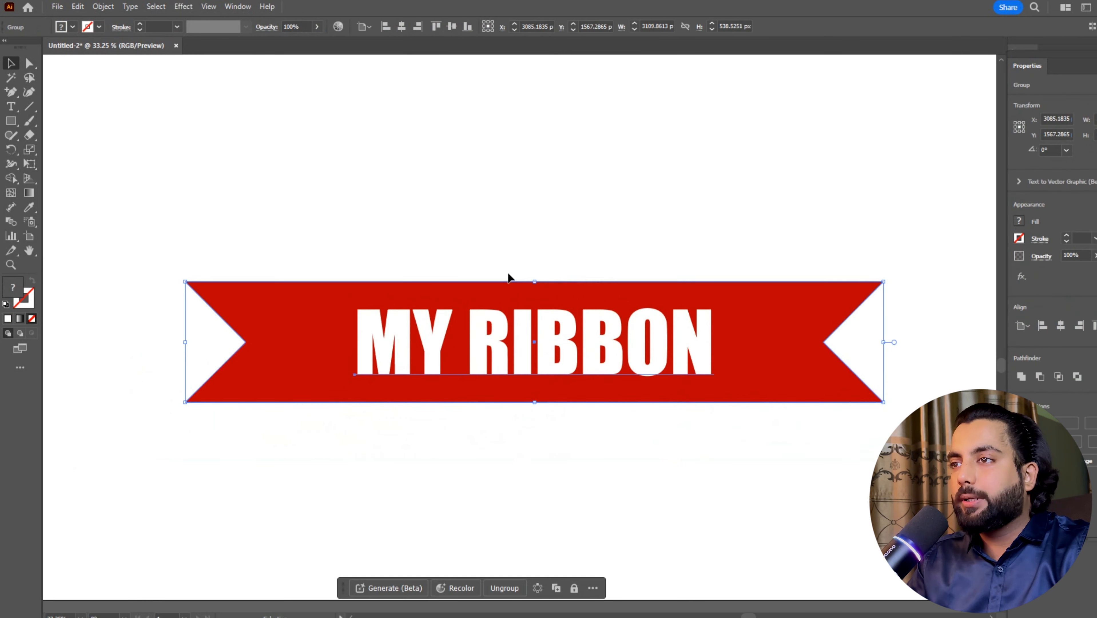
Step: Apply a Make with Warp envelope distort to the ribbon group, using the Flag style with a horizontal bend of 38%
{"action": "left_click", "coordinate": [103, 6]}
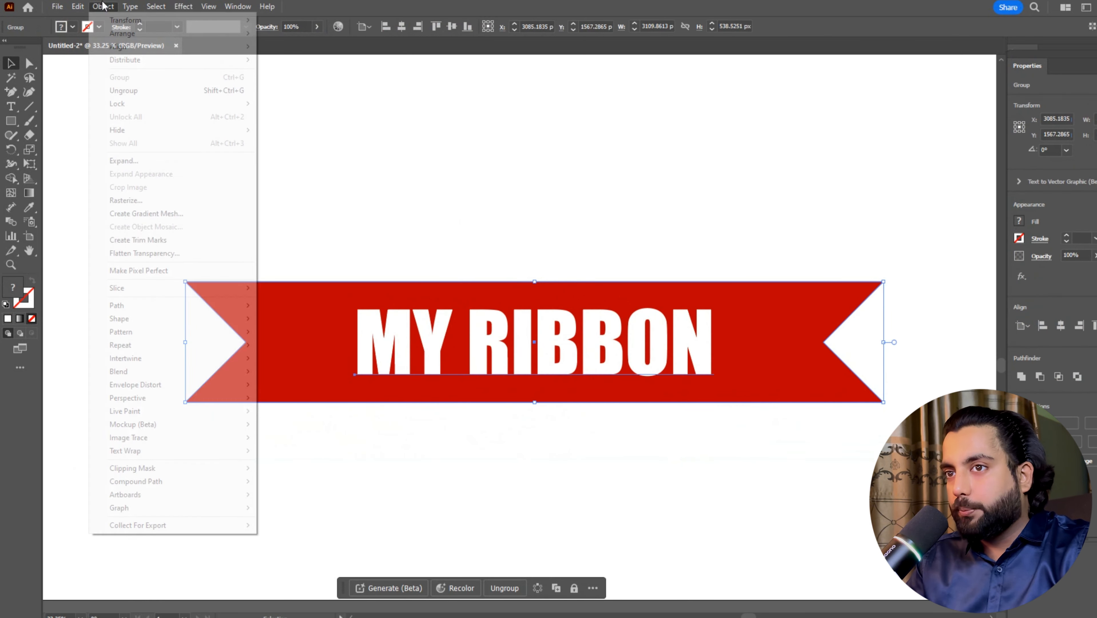
{"action": "mouse_move", "coordinate": [155, 387]}
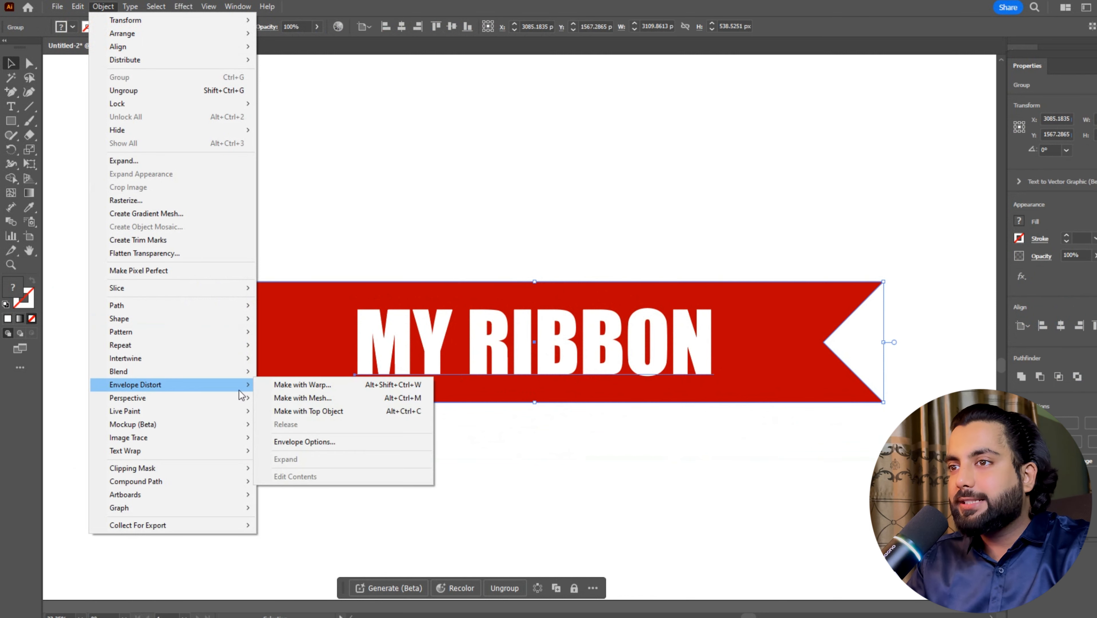
{"action": "left_click", "coordinate": [322, 386]}
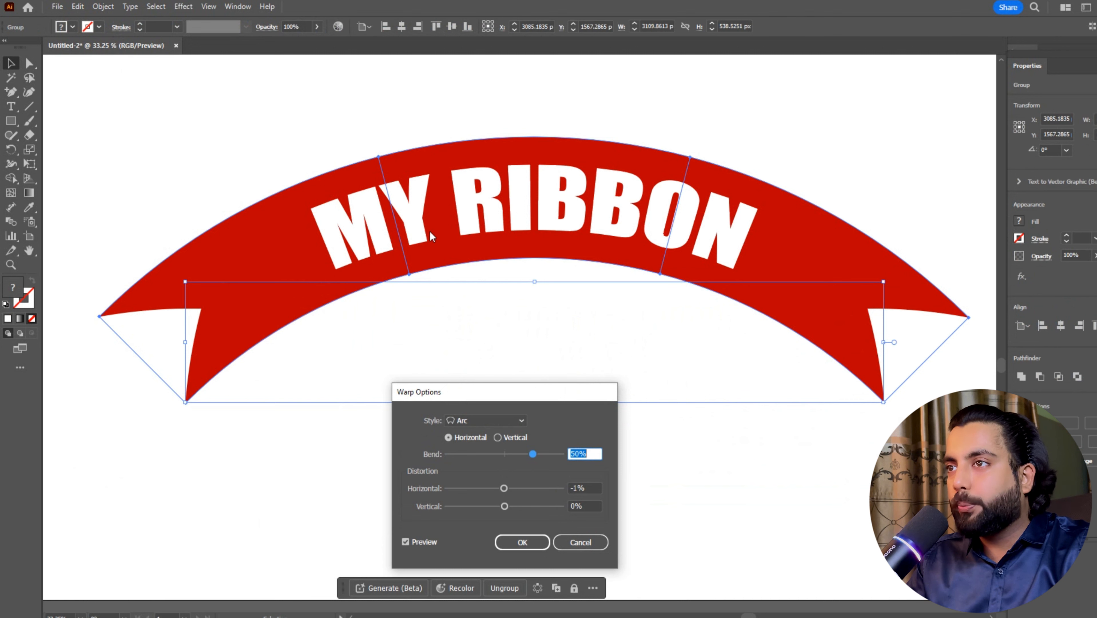
{"action": "left_click", "coordinate": [493, 420]}
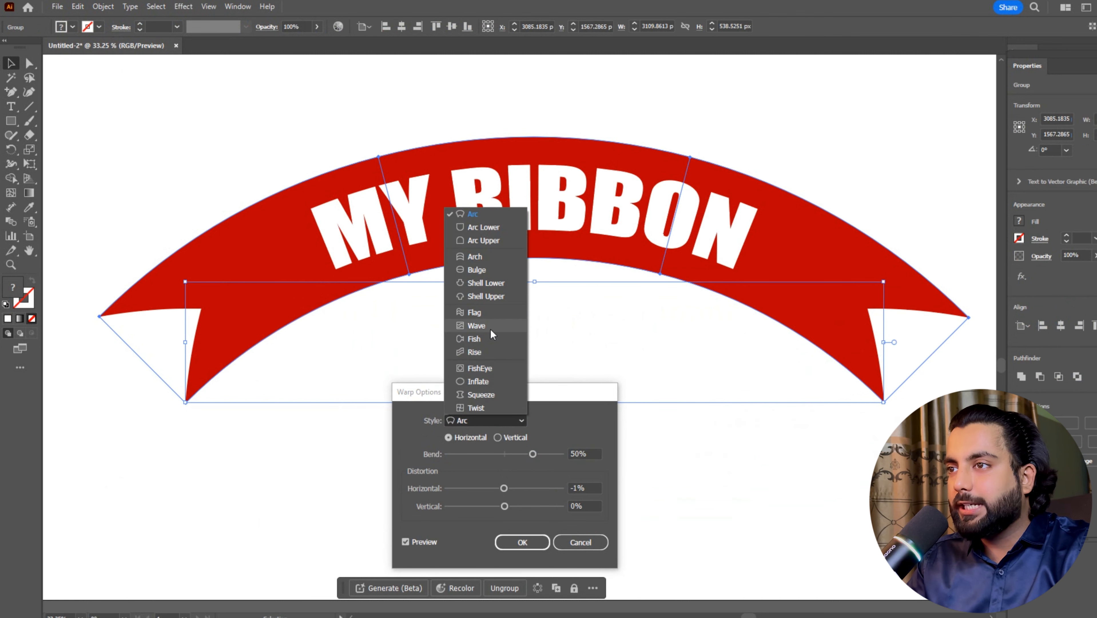
{"action": "left_click", "coordinate": [487, 315]}
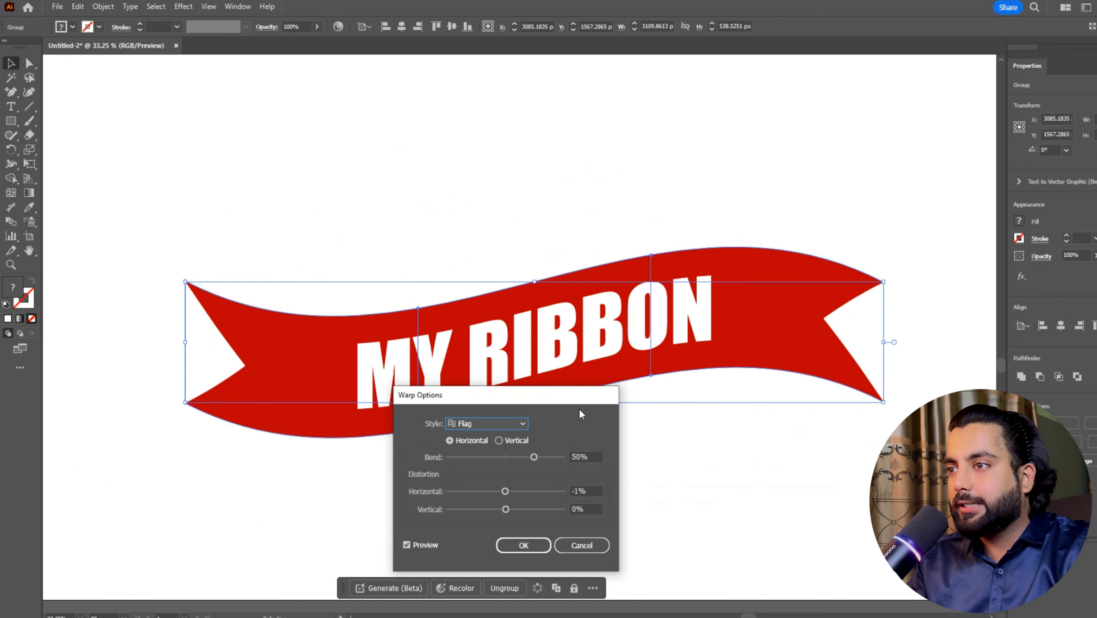
{"action": "left_click_drag", "start_coordinate": [653, 487], "coordinate": [656, 487]}
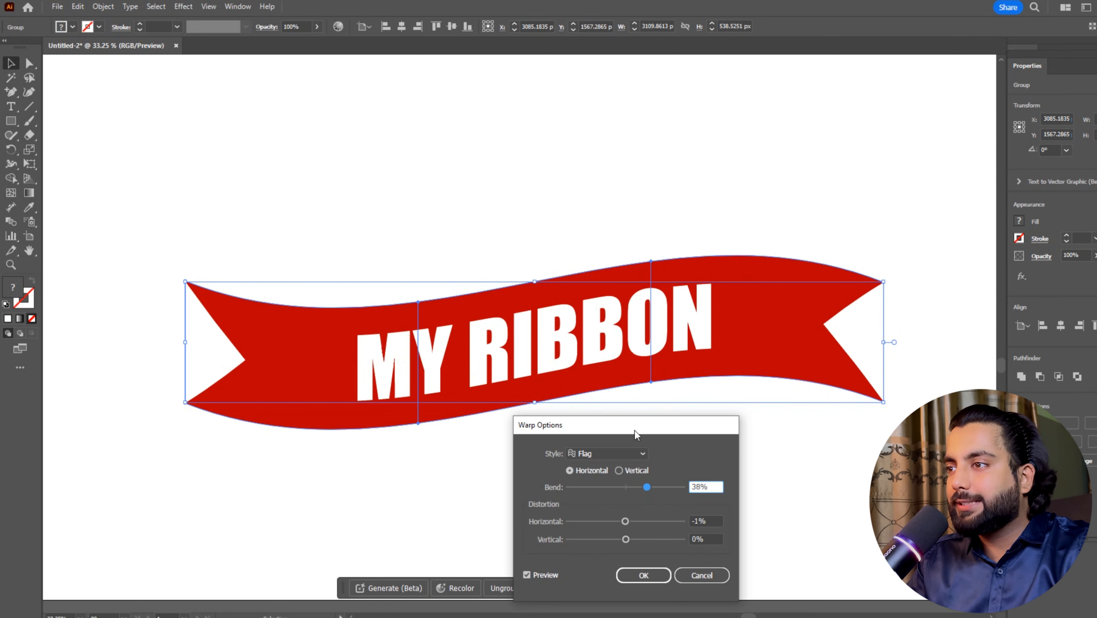
{"action": "left_click_drag", "start_coordinate": [634, 429], "coordinate": [719, 396]}
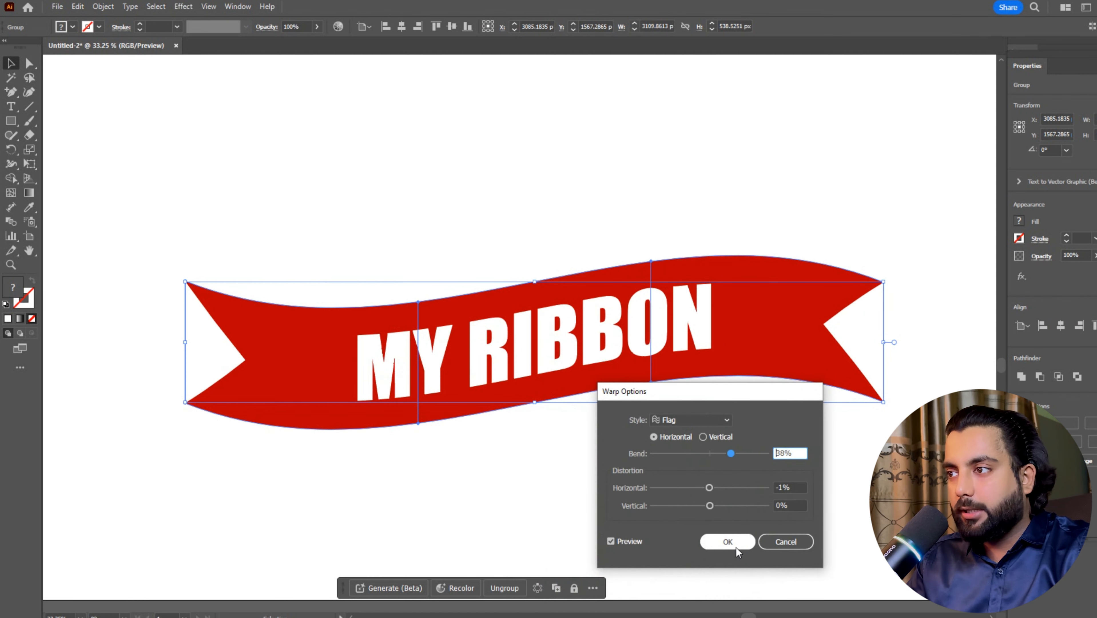
{"action": "left_click", "coordinate": [728, 541]}
{"action": "left_click", "coordinate": [629, 506]}
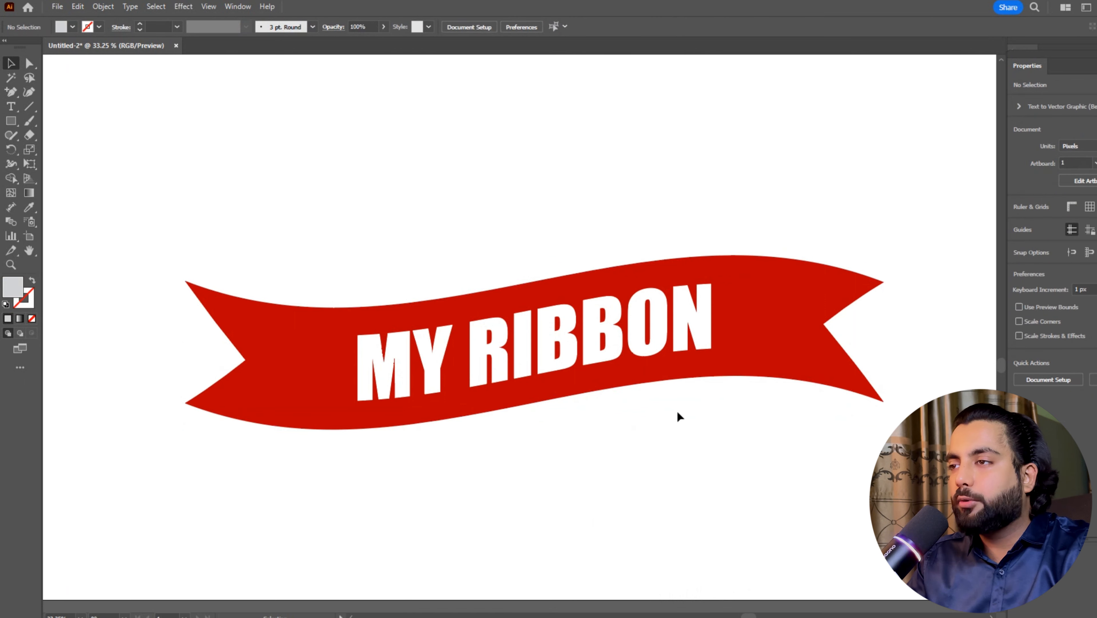
Step: Move the warped ribbon up to free the space beneath it
{"action": "left_click_drag", "start_coordinate": [676, 409], "coordinate": [632, 228]}
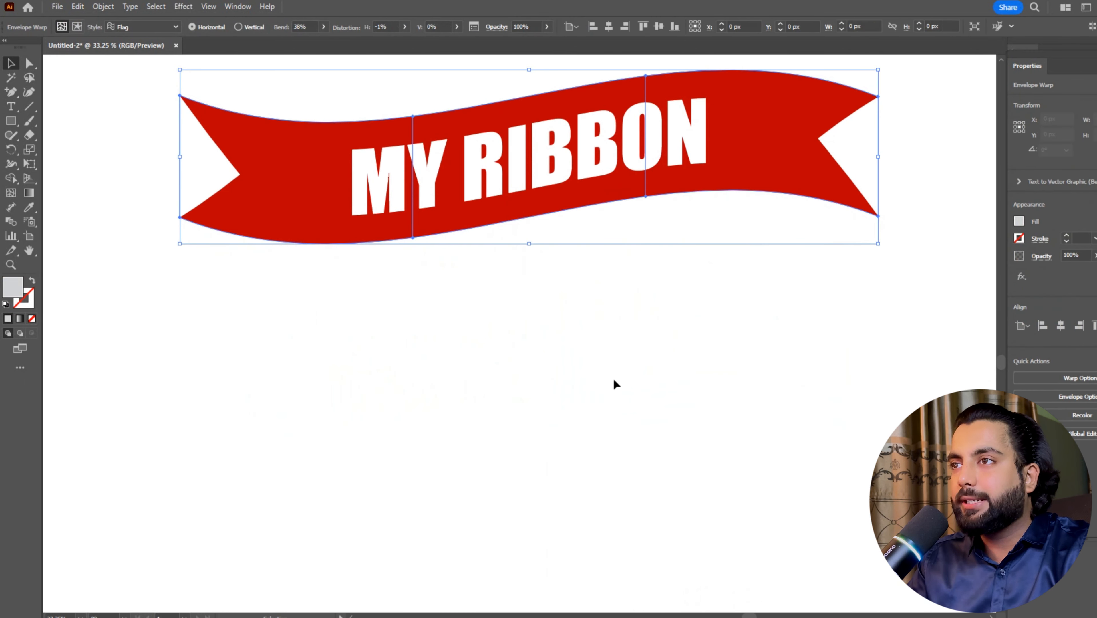
{"action": "left_click_drag", "start_coordinate": [432, 195], "coordinate": [431, 176]}
{"action": "left_click", "coordinate": [393, 240]}
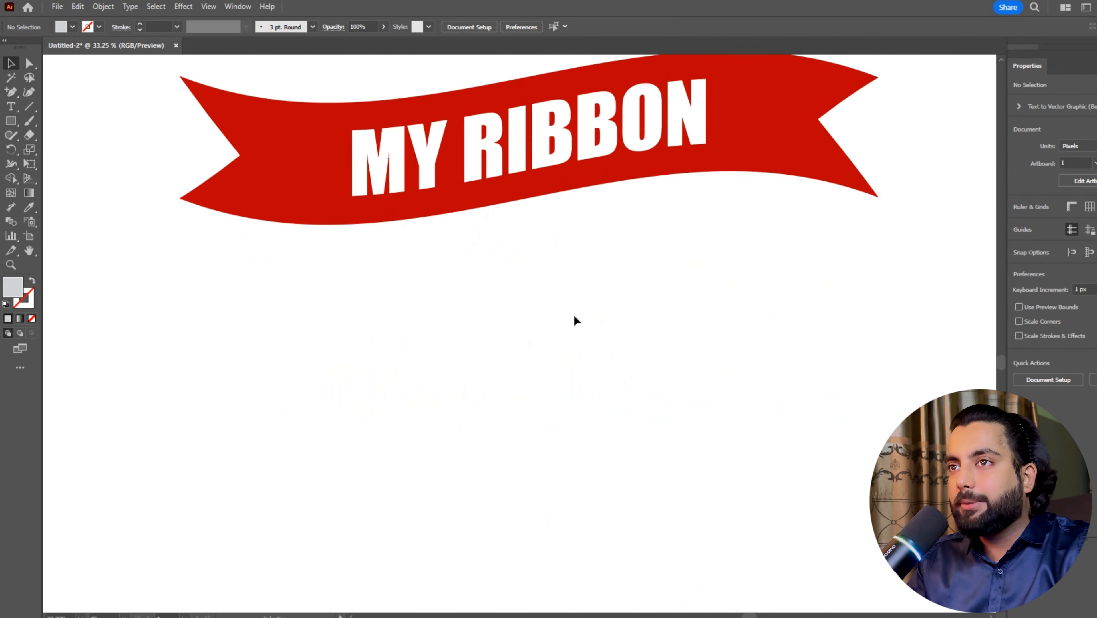
{"action": "left_click_drag", "start_coordinate": [368, 206], "coordinate": [369, 180]}
{"action": "left_click", "coordinate": [134, 134]}
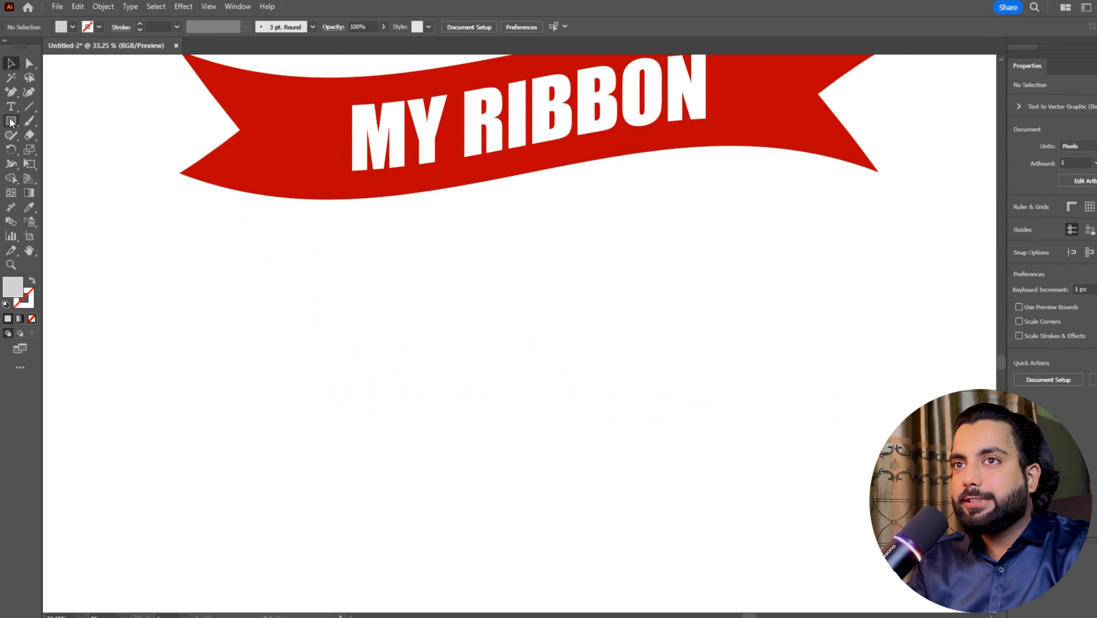
{"action": "left_click", "coordinate": [103, 6]}
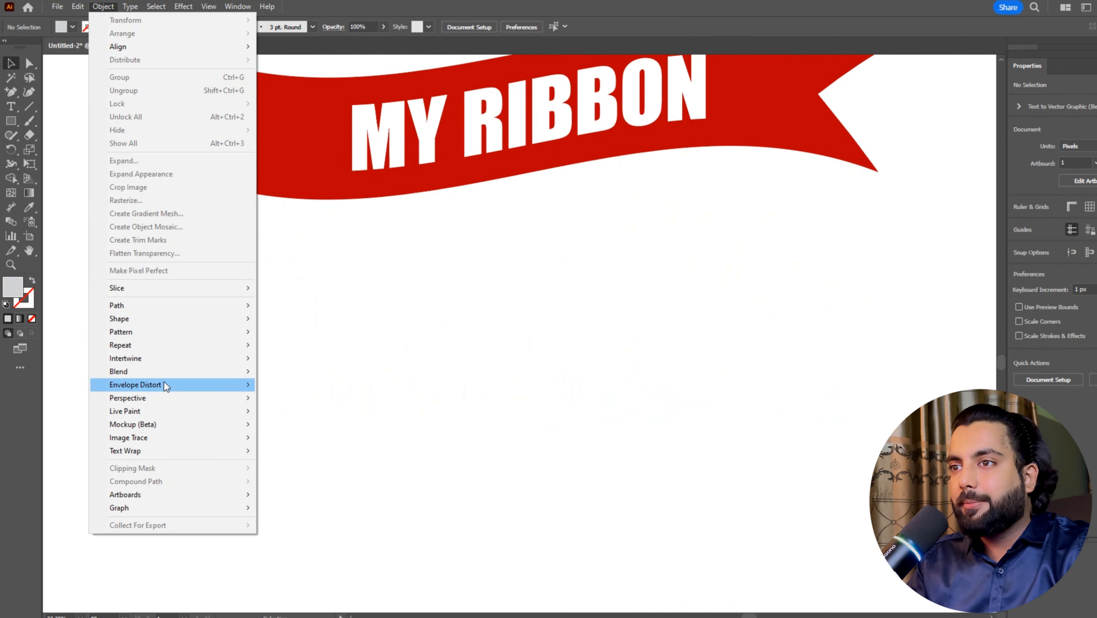
{"action": "mouse_move", "coordinate": [164, 383]}
{"action": "left_click", "coordinate": [334, 309]}
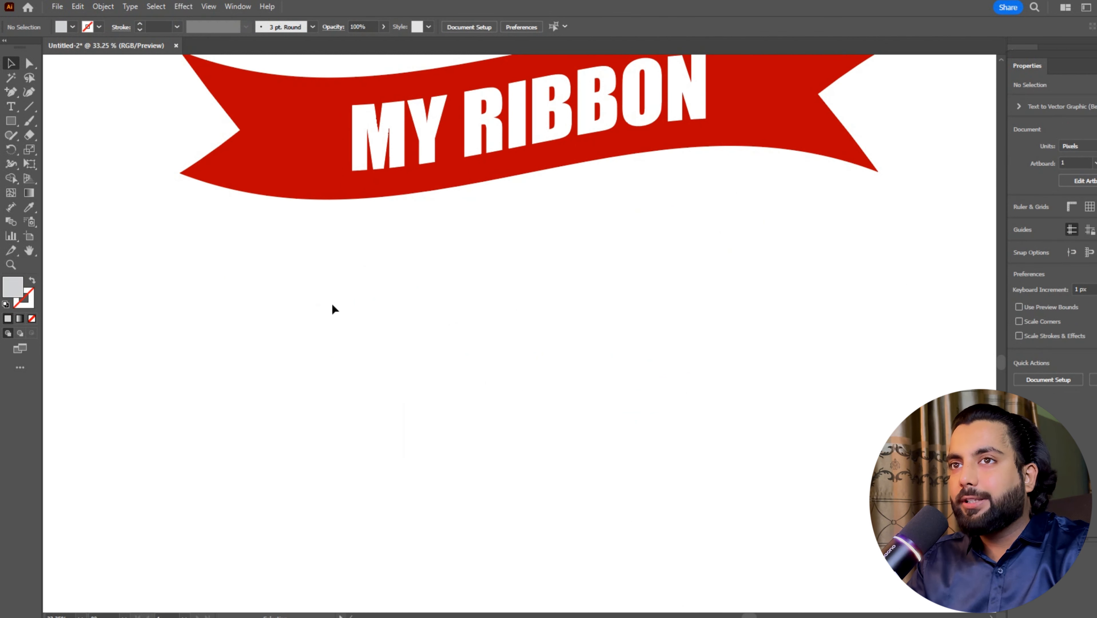
Step: Draw a circle about 1385 px in diameter beneath the ribbon, with no fill and a 1 pt black stroke
{"action": "left_click", "coordinate": [11, 121]}
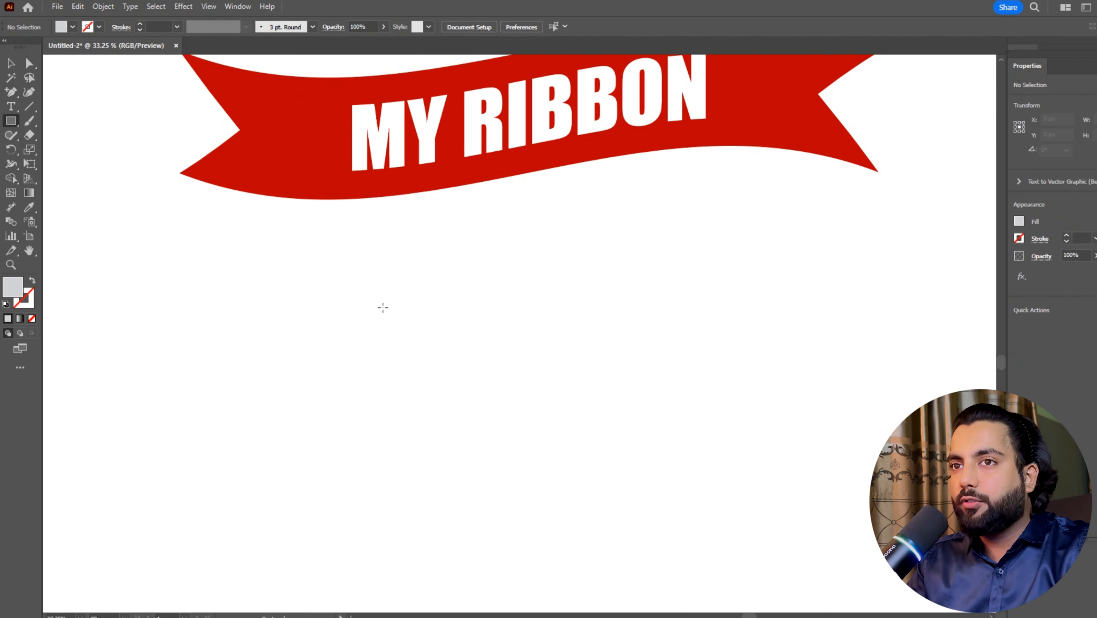
{"action": "left_click_drag", "start_coordinate": [11, 121], "coordinate": [69, 148]}
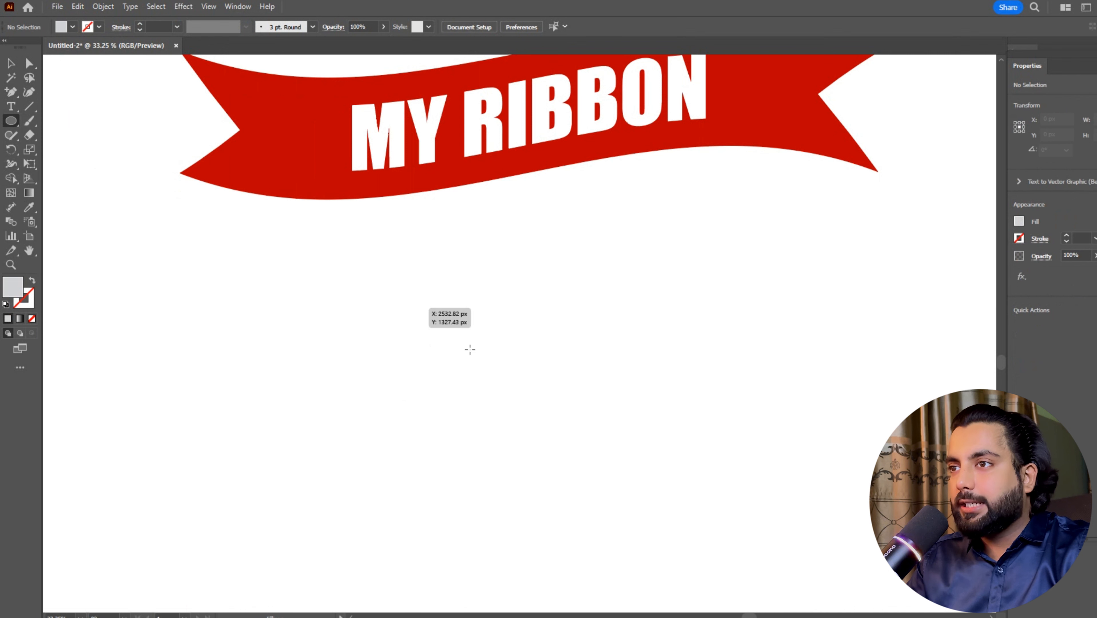
{"action": "mouse_move", "coordinate": [455, 351]}
{"action": "left_mouse_down"}
{"action": "mouse_move", "coordinate": [676, 507]}
{"action": "mouse_move", "coordinate": [717, 520]}
{"action": "left_mouse_up"}
{"action": "left_click_drag", "start_coordinate": [489, 385], "coordinate": [494, 402]}
{"action": "left_click", "coordinate": [33, 319]}
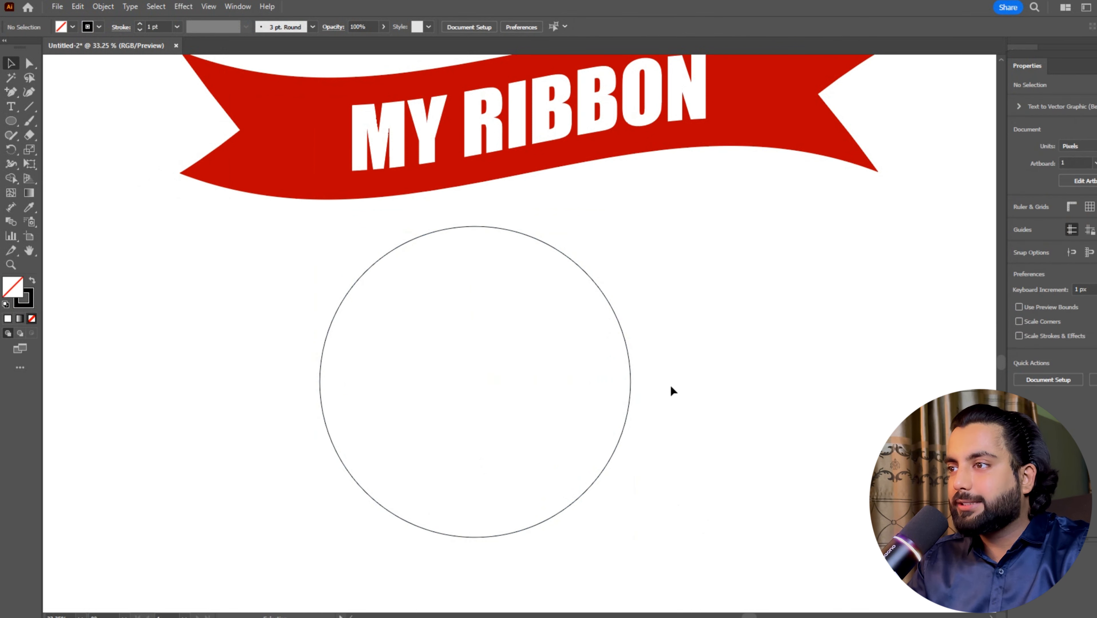
Step: Offset the circle's path by -25 px with miter joins to add a second ring inside it
{"action": "left_click", "coordinate": [622, 436]}
{"action": "left_click", "coordinate": [1046, 378]}
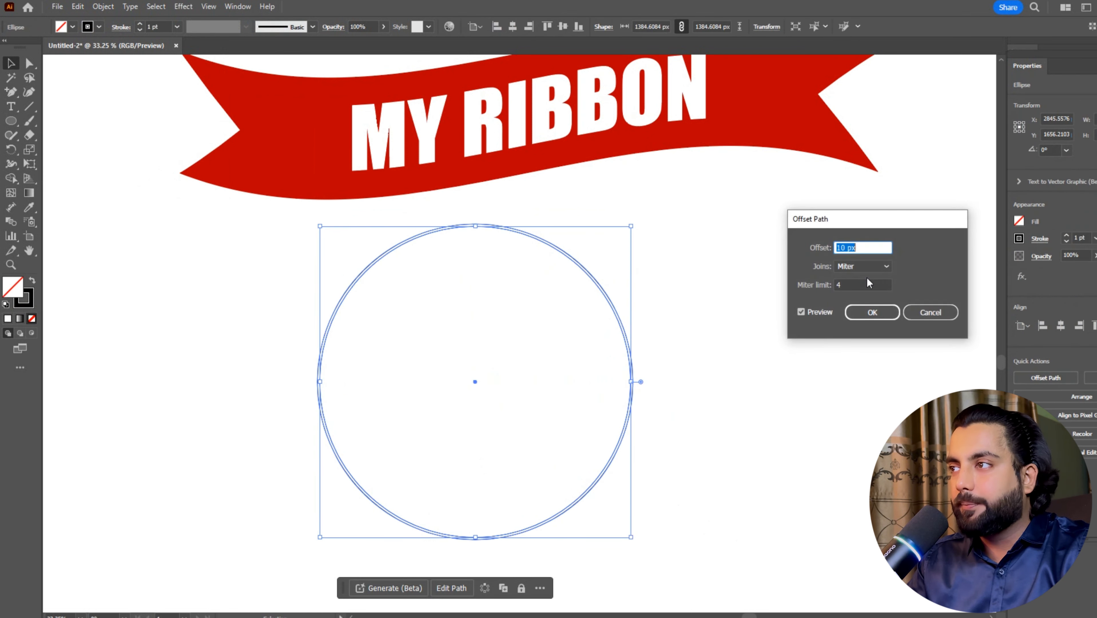
{"action": "key", "text": "Down"}
{"action": "key", "text": "Down"}
{"action": "key", "text": "Down"}
{"action": "key", "text": "Down"}
{"action": "key", "text": "Down"}
{"action": "key", "text": "Down"}
{"action": "key", "text": "Down"}
{"action": "key", "text": "Down"}
{"action": "key", "text": "Down"}
{"action": "key", "text": "Down"}
{"action": "key", "text": "Down"}
{"action": "key", "text": "Down"}
{"action": "key", "text": "Down"}
{"action": "key", "text": "Down"}
{"action": "key", "text": "Down"}
{"action": "key", "text": "Down"}
{"action": "key", "text": "Down"}
{"action": "key", "text": "Down"}
{"action": "key", "text": "Down"}
{"action": "key", "text": "Down"}
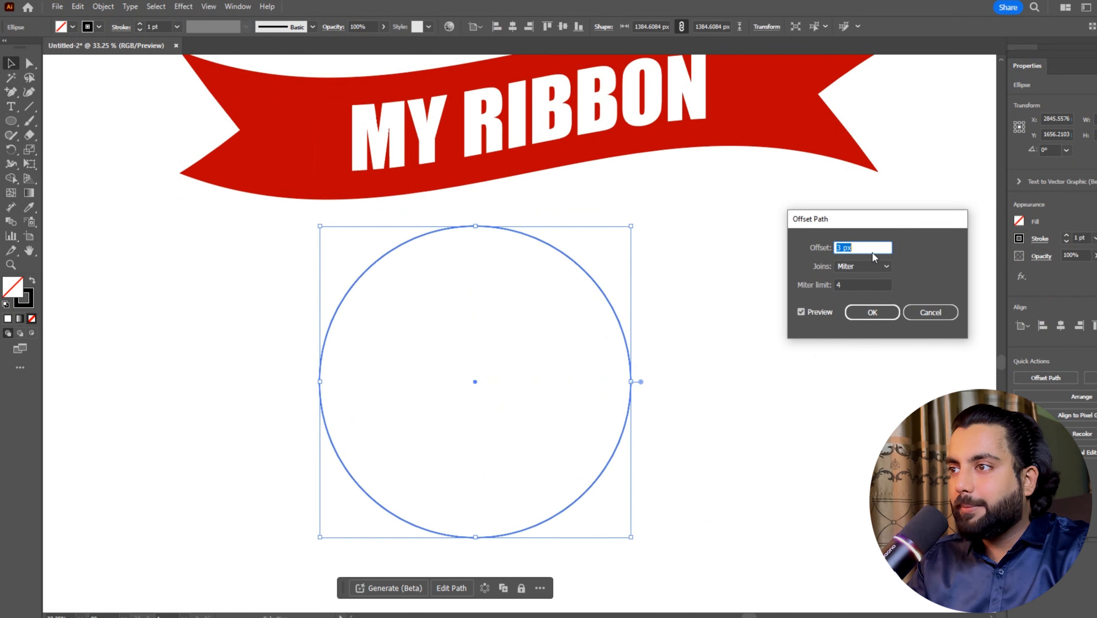
{"action": "key", "text": "Down"}
{"action": "key", "text": "Down"}
{"action": "key", "text": "Down"}
{"action": "key", "text": "Down"}
{"action": "key", "text": "Down"}
{"action": "key", "text": "Down"}
{"action": "key", "text": "Down"}
{"action": "key", "text": "Down"}
{"action": "key", "text": "Down"}
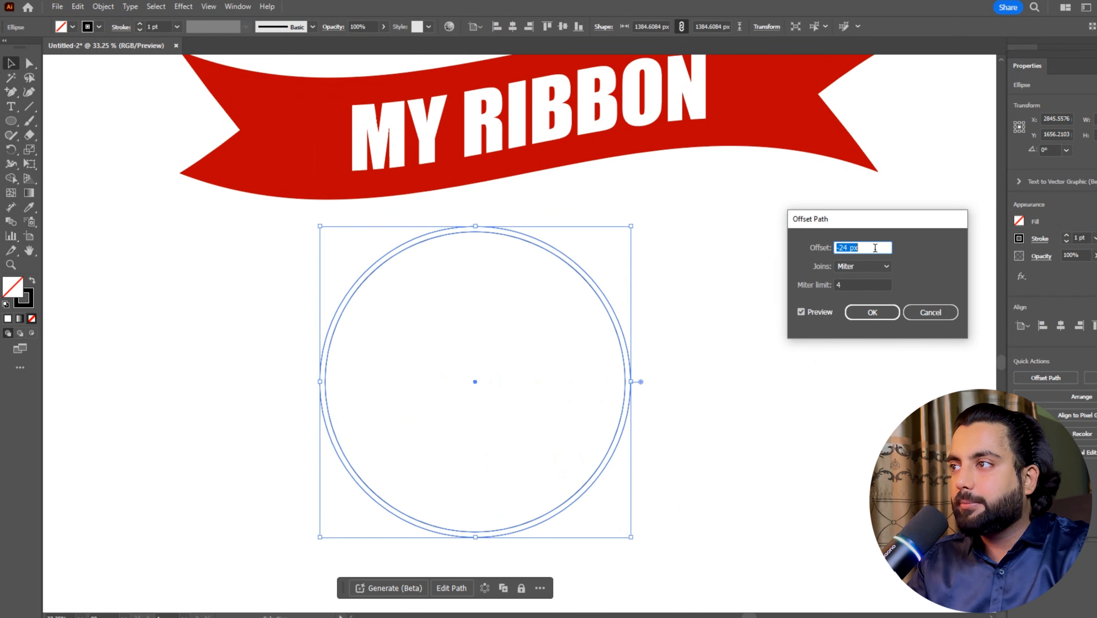
{"action": "left_click", "coordinate": [872, 312]}
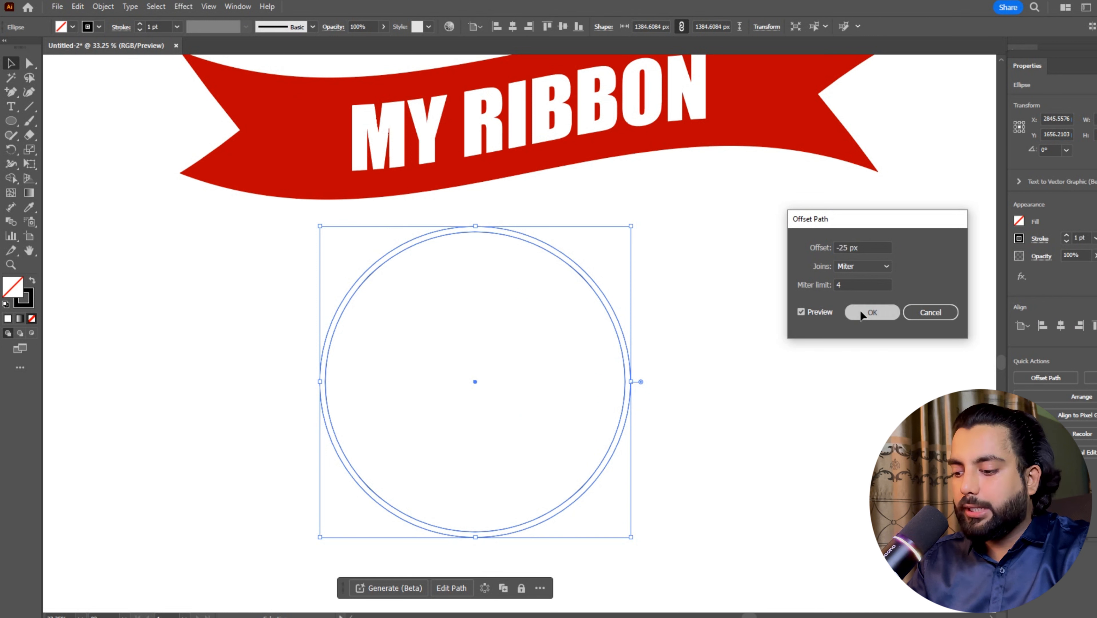
Step: Repeat the -25 px Offset Path on each newest inner ring until concentric circles fill the shape to its centre
{"action": "left_click", "coordinate": [1054, 377]}
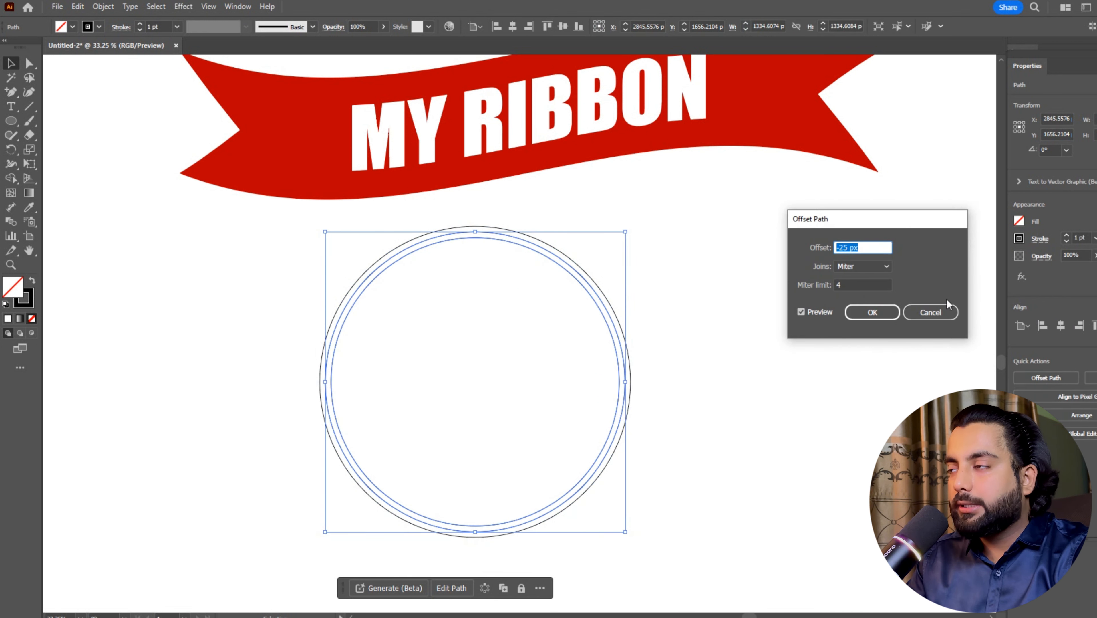
{"action": "left_click_drag", "start_coordinate": [891, 223], "coordinate": [846, 243]}
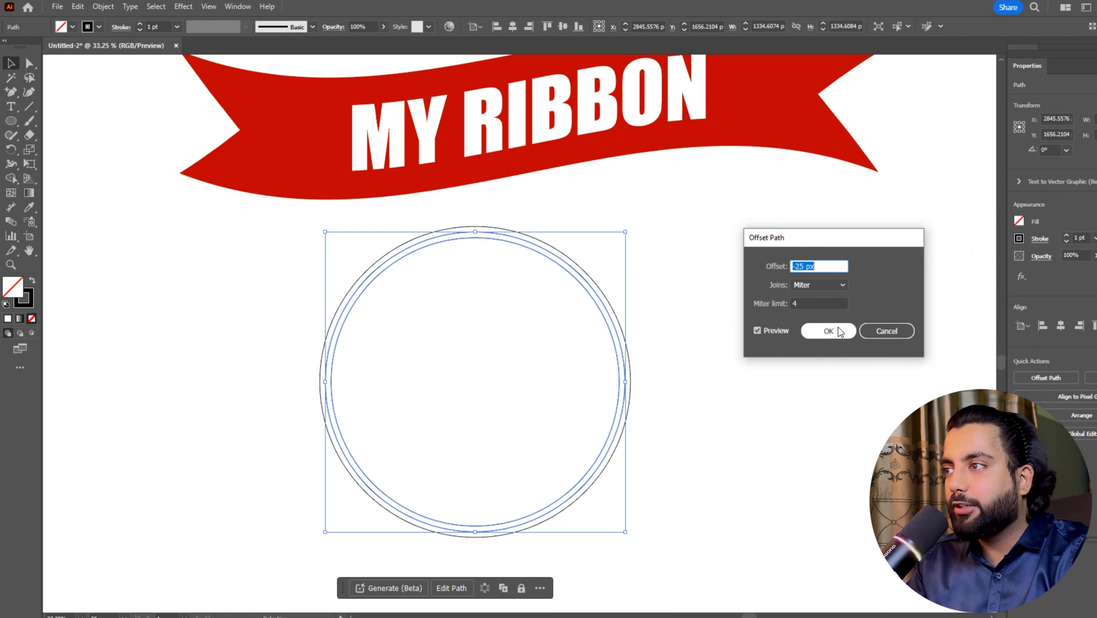
{"action": "key", "text": "Return"}
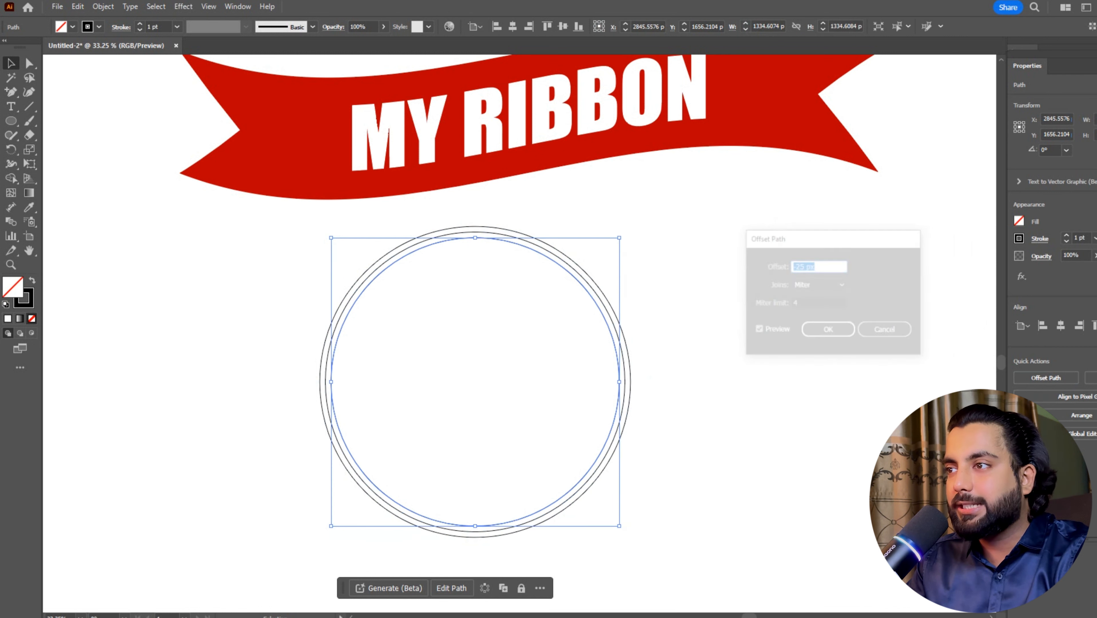
{"action": "left_click", "coordinate": [1030, 376]}
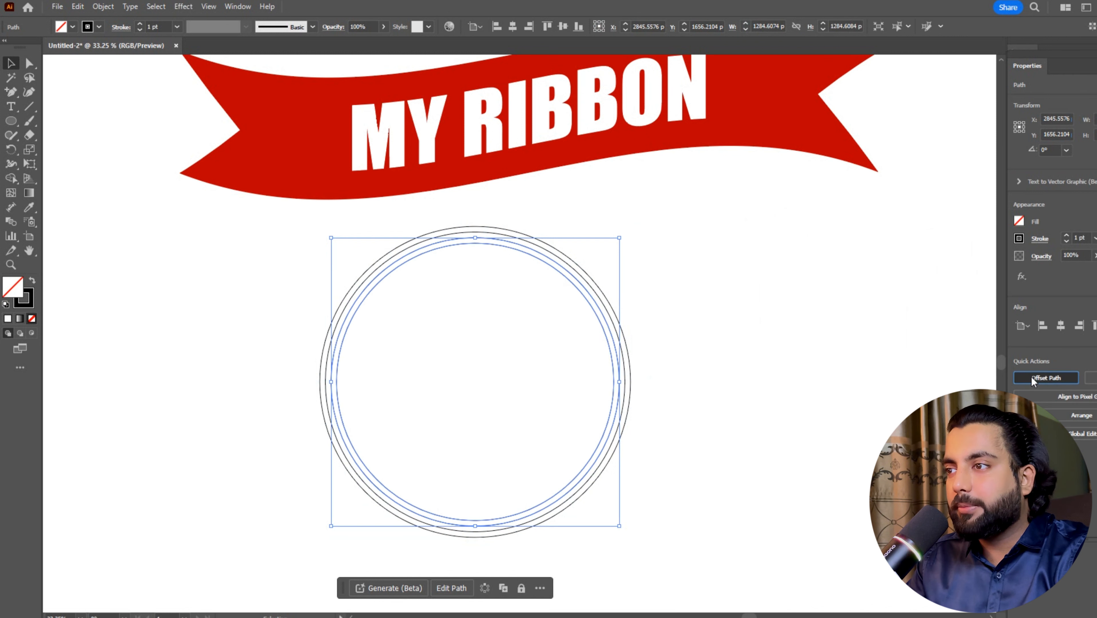
{"action": "key", "text": "Return"}
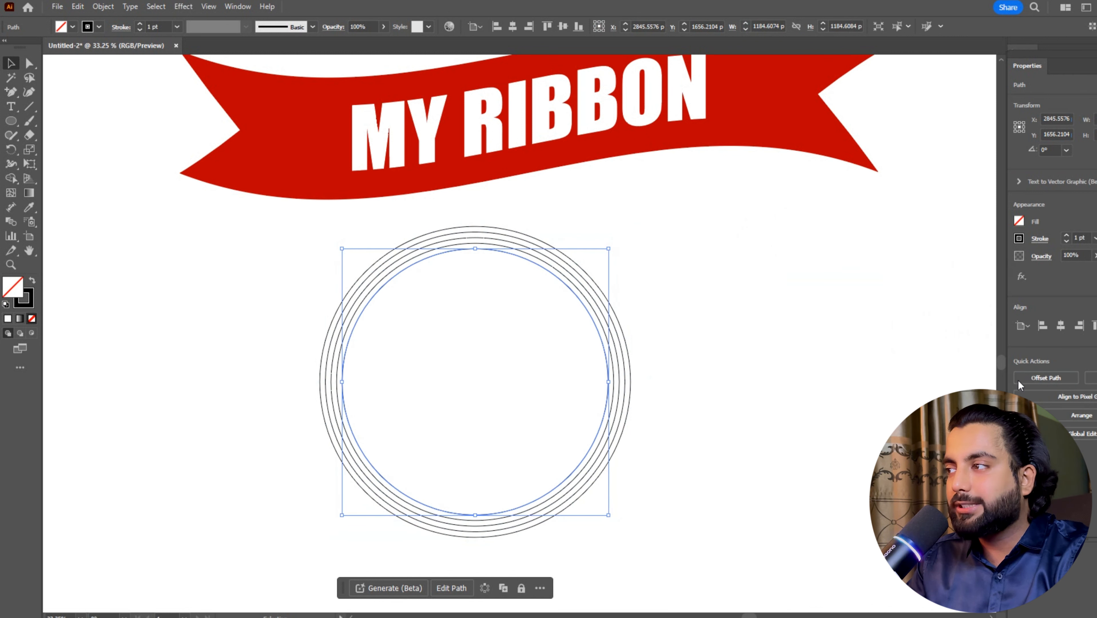
{"action": "left_click", "coordinate": [1036, 376]}
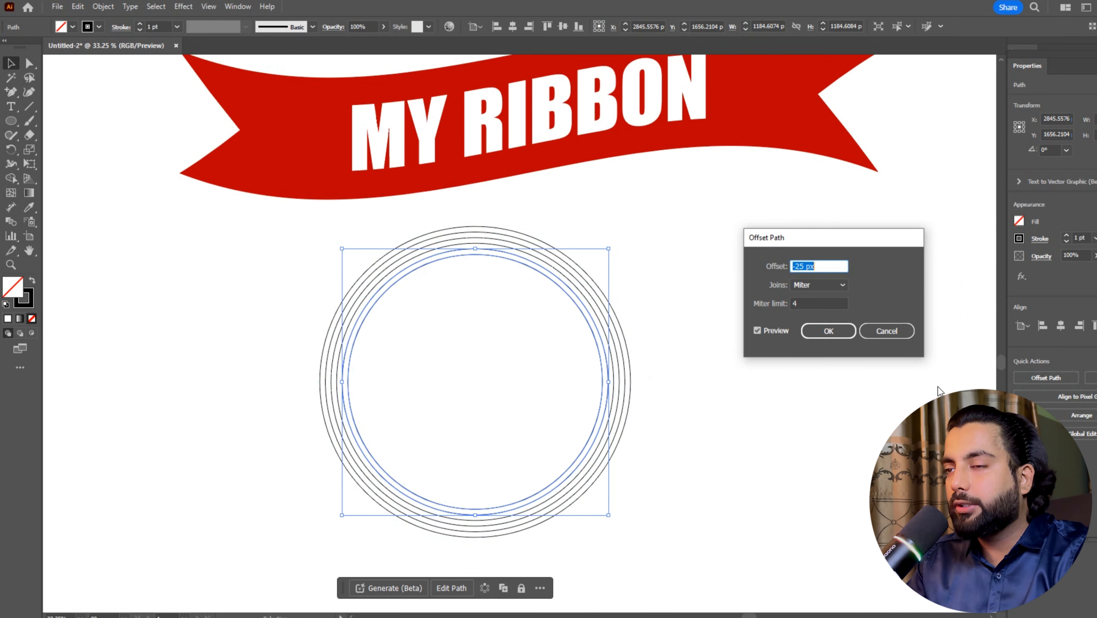
{"action": "key", "text": "Return"}
{"action": "left_click", "coordinate": [1022, 377]}
{"action": "key", "text": "Return"}
{"action": "left_click", "coordinate": [1023, 377]}
{"action": "key", "text": "Return"}
{"action": "left_click", "coordinate": [1023, 377]}
{"action": "key", "text": "Return"}
{"action": "left_click", "coordinate": [1023, 376]}
{"action": "key", "text": "Return"}
{"action": "left_click", "coordinate": [1023, 377]}
{"action": "key", "text": "Return"}
{"action": "left_click", "coordinate": [1024, 377]}
{"action": "key", "text": "Return"}
{"action": "left_click", "coordinate": [1025, 377]}
{"action": "key", "text": "Return"}
{"action": "left_click", "coordinate": [1024, 377]}
{"action": "key", "text": "Return"}
{"action": "left_click", "coordinate": [1025, 377]}
{"action": "key", "text": "Return"}
{"action": "left_click", "coordinate": [1024, 378]}
{"action": "key", "text": "Return"}
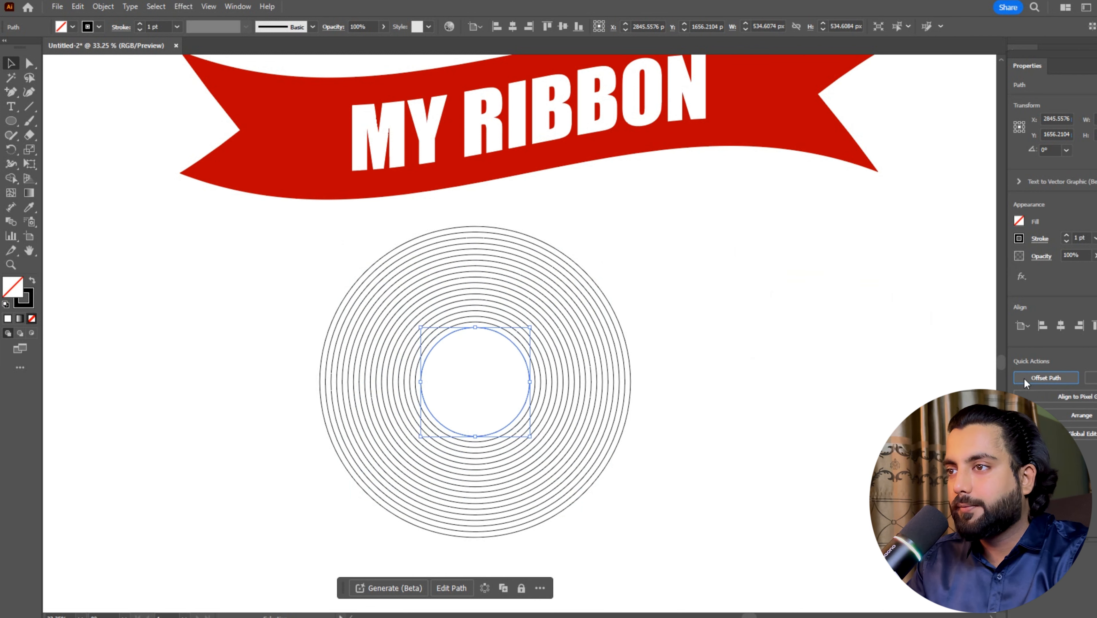
{"action": "left_click", "coordinate": [1024, 378]}
{"action": "key", "text": "Return"}
{"action": "left_click", "coordinate": [1025, 378]}
{"action": "key", "text": "Return"}
{"action": "left_click", "coordinate": [1025, 377]}
{"action": "key", "text": "Return"}
{"action": "left_click", "coordinate": [1024, 378]}
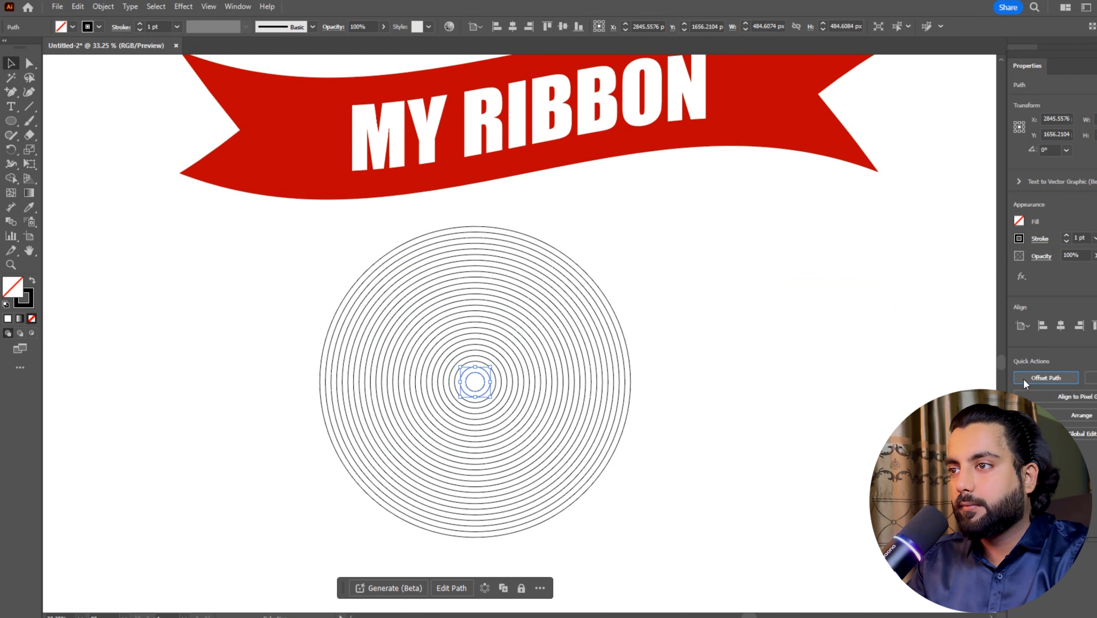
{"action": "key", "text": "Return"}
{"action": "left_click", "coordinate": [1024, 378]}
{"action": "key", "text": "Return"}
{"action": "left_click", "coordinate": [660, 345]}
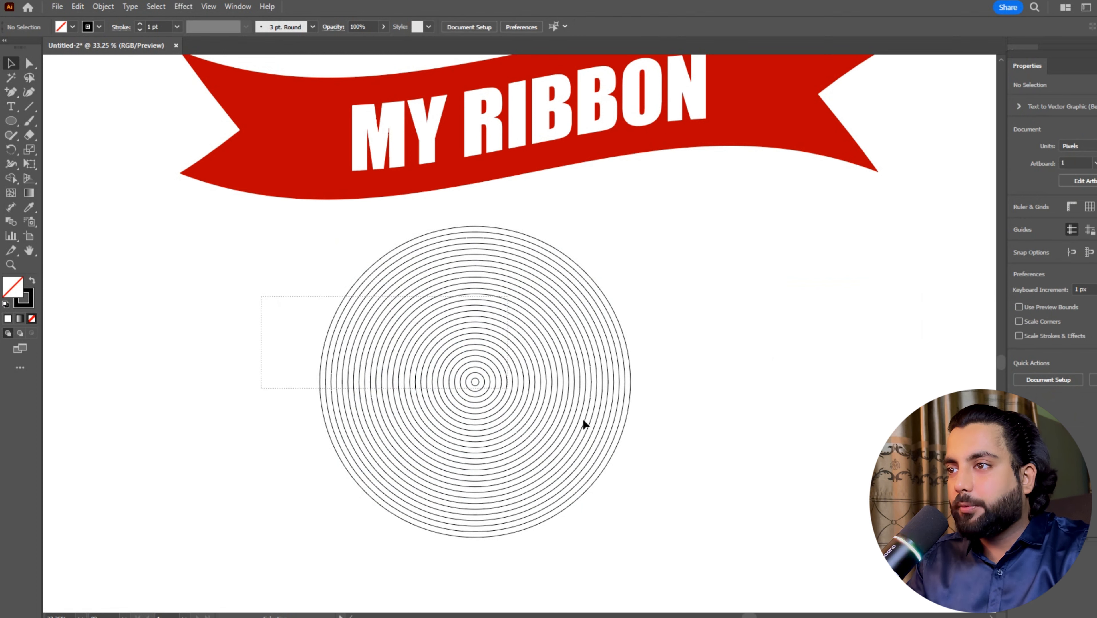
{"action": "left_click_drag", "start_coordinate": [583, 420], "coordinate": [683, 478]}
{"action": "left_click", "coordinate": [688, 474]}
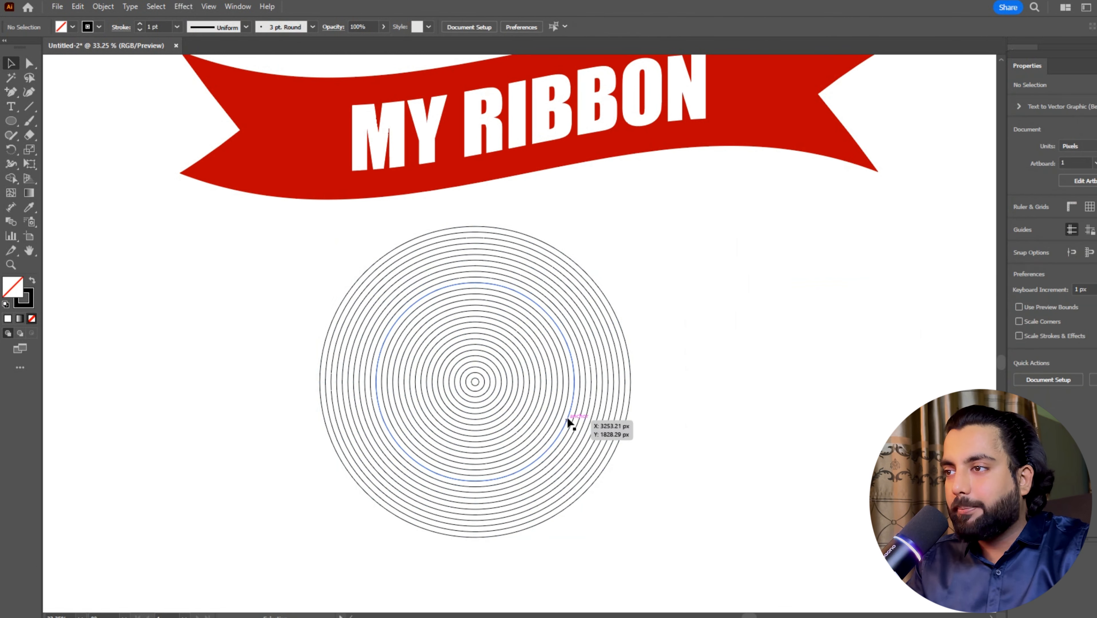
Step: Reposition the group of concentric circles slightly lower beneath the ribbon, keeping it selected
{"action": "left_click_drag", "start_coordinate": [569, 419], "coordinate": [579, 451]}
{"action": "left_click", "coordinate": [619, 384]}
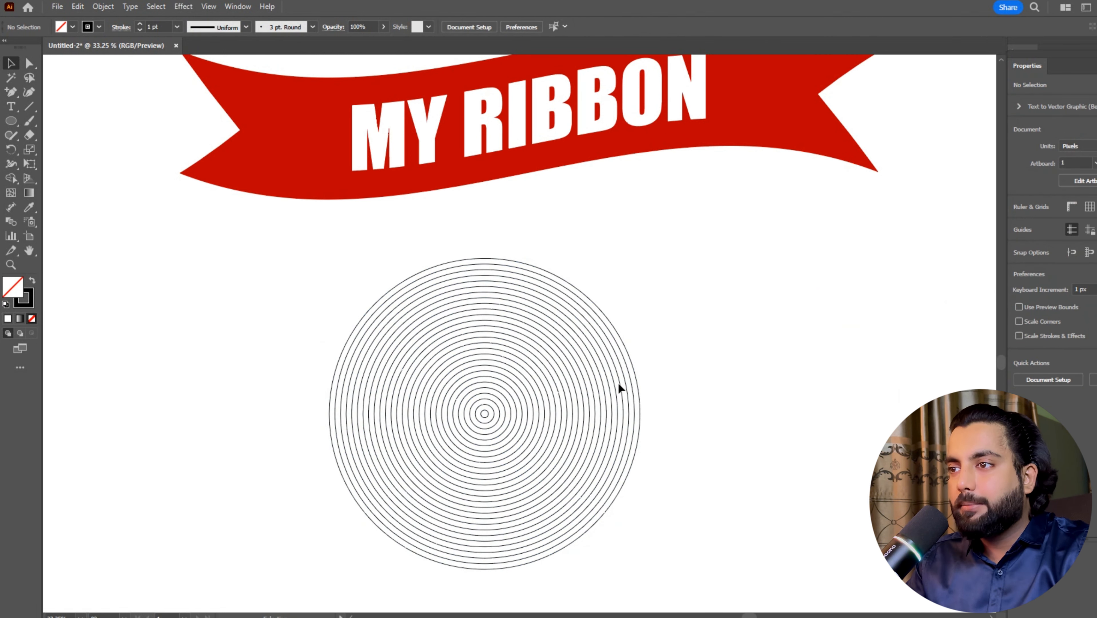
{"action": "left_click_drag", "start_coordinate": [682, 361], "coordinate": [556, 409]}
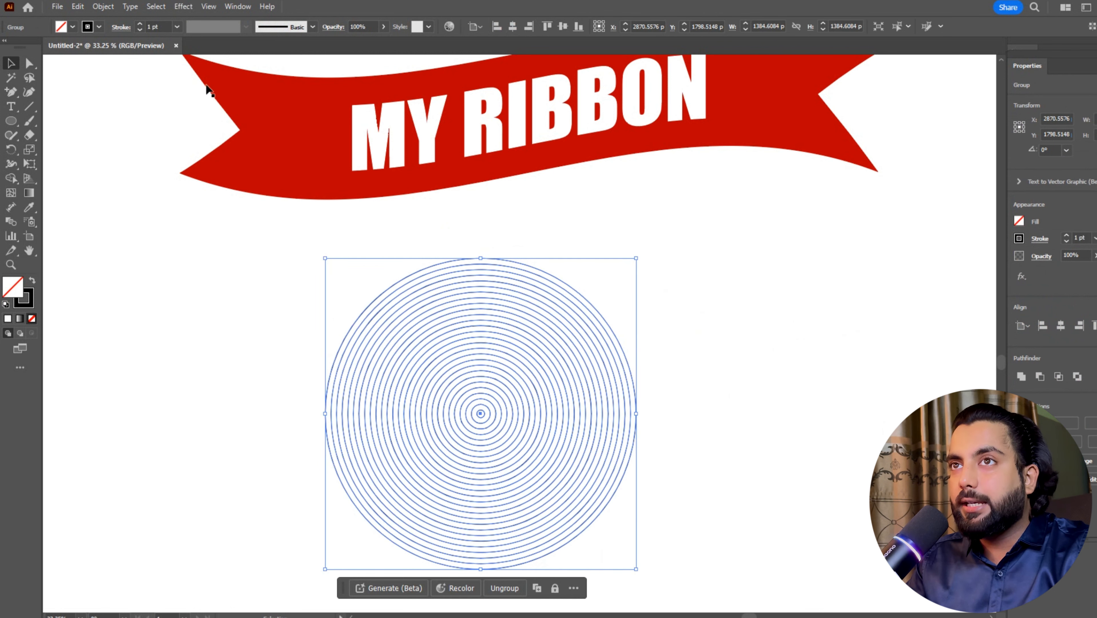
Step: Apply a mesh envelope distort with 6 rows and 6 columns to the concentric circles
{"action": "left_click", "coordinate": [103, 6]}
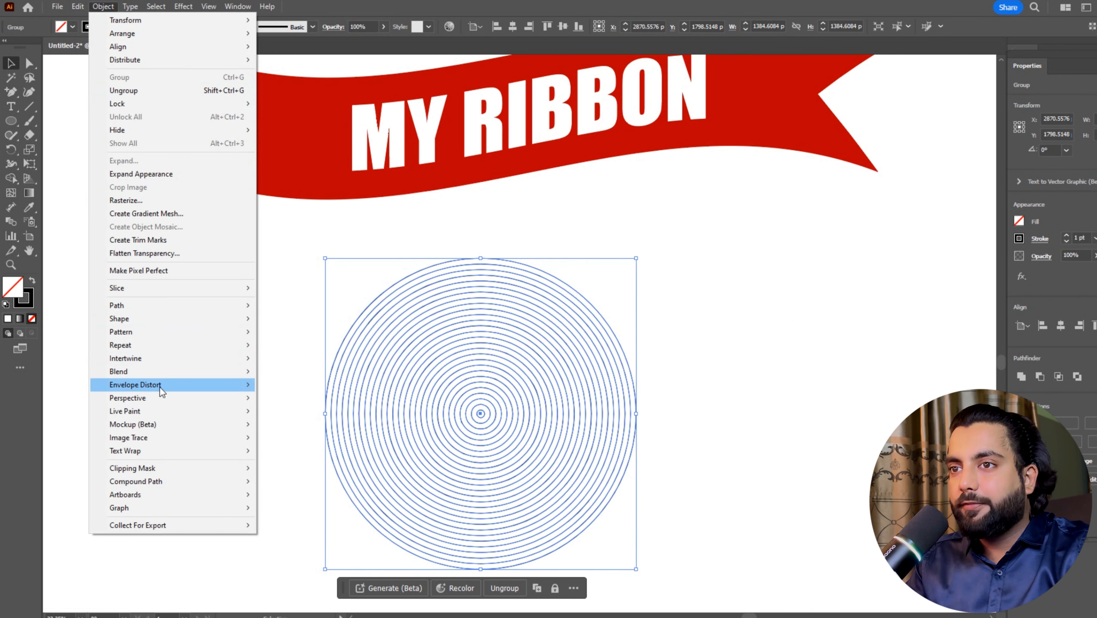
{"action": "mouse_move", "coordinate": [161, 387]}
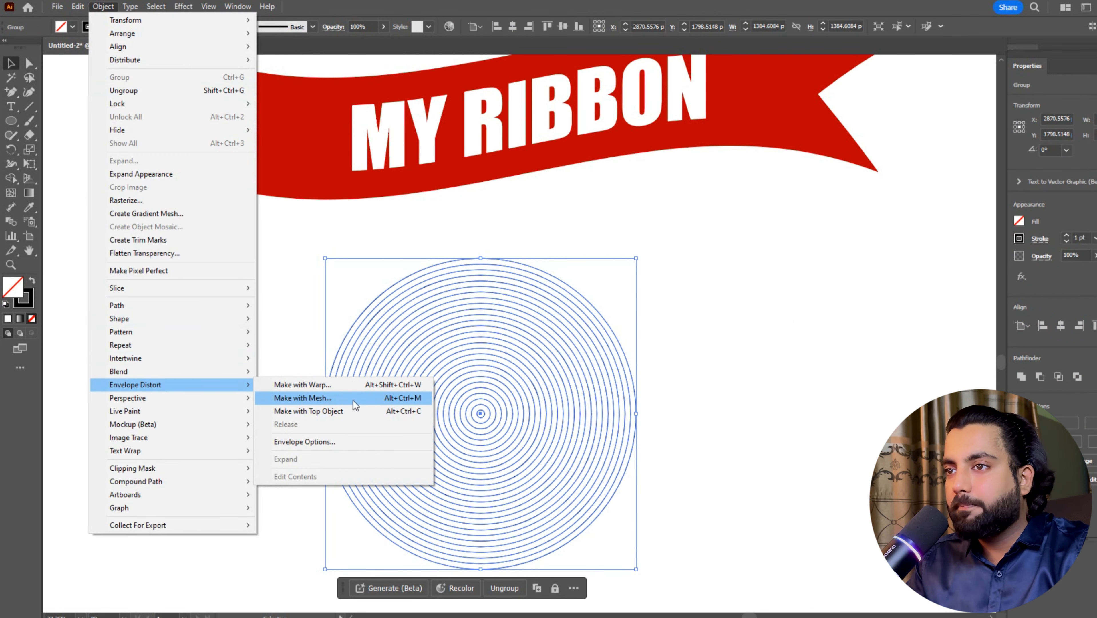
{"action": "left_click", "coordinate": [329, 398]}
{"action": "left_click_drag", "start_coordinate": [749, 325], "coordinate": [742, 305]}
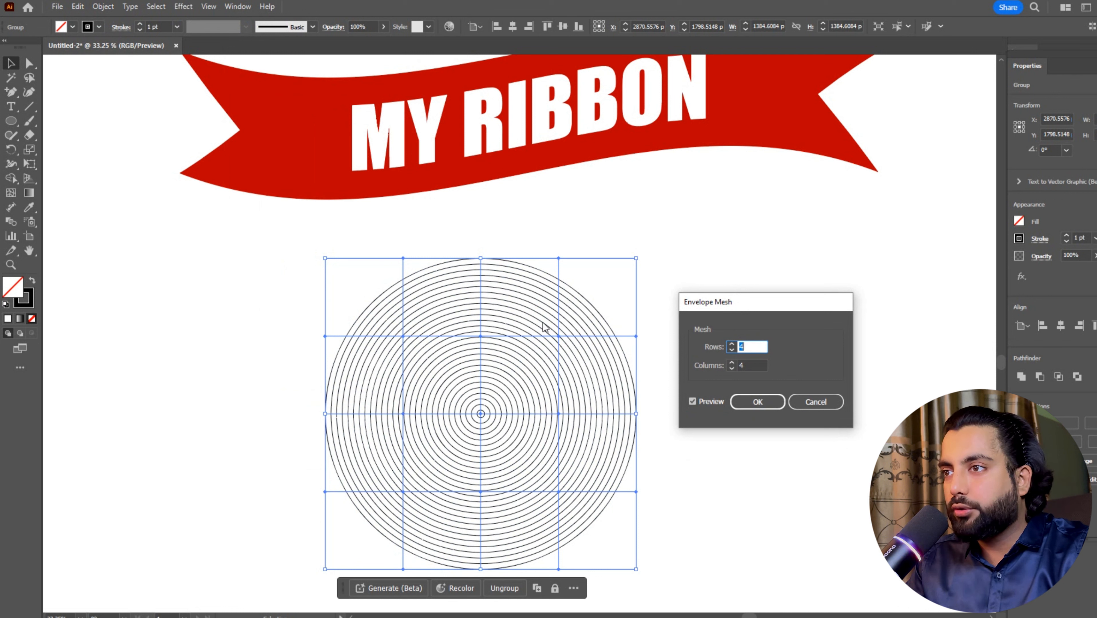
{"action": "left_click", "coordinate": [732, 346]}
{"action": "left_click", "coordinate": [732, 345]}
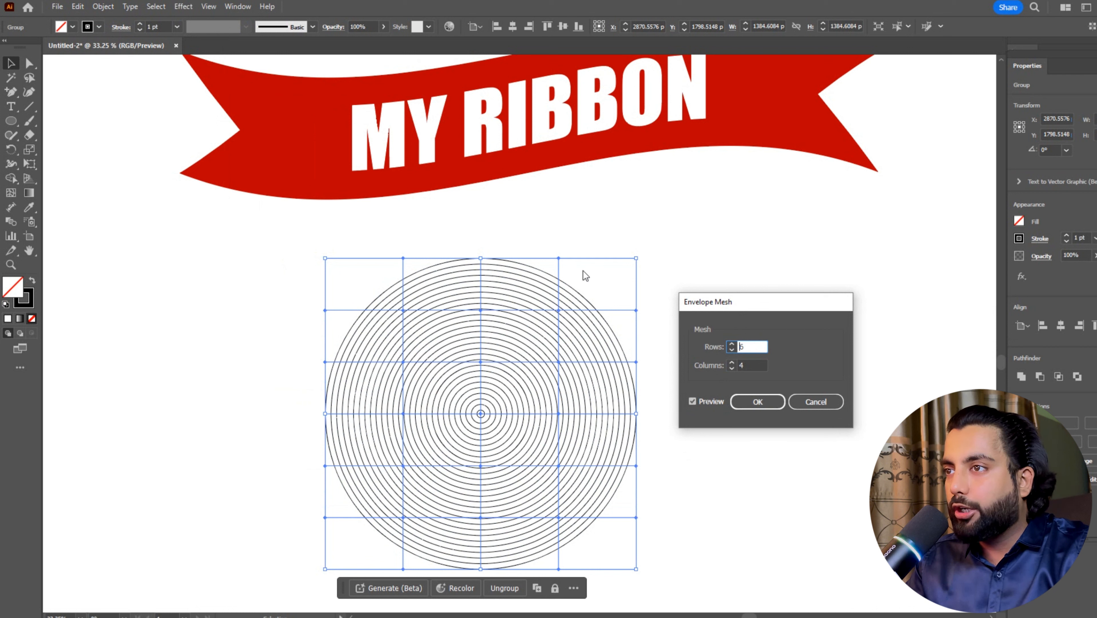
{"action": "left_click", "coordinate": [732, 364]}
{"action": "left_click", "coordinate": [732, 363]}
{"action": "left_click", "coordinate": [758, 402]}
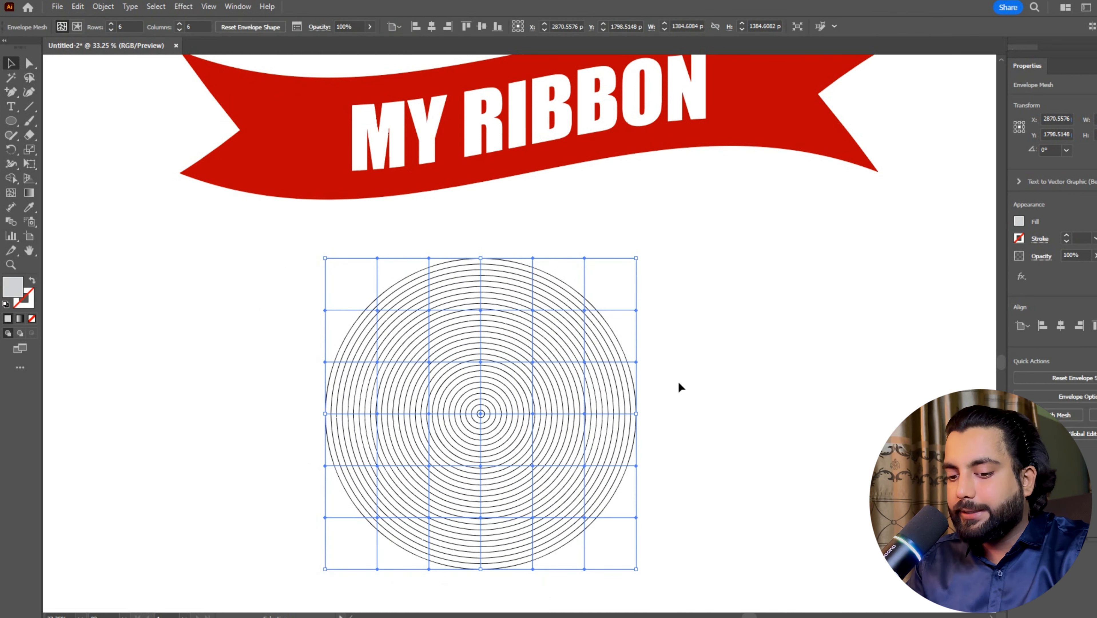
Step: Pull inner mesh points of the circles in several directions to bend the rings into an irregular, wavy contour pattern
{"action": "left_click", "coordinate": [552, 350]}
{"action": "left_click_drag", "start_coordinate": [552, 349], "coordinate": [568, 328]}
{"action": "left_click_drag", "start_coordinate": [457, 369], "coordinate": [385, 474]}
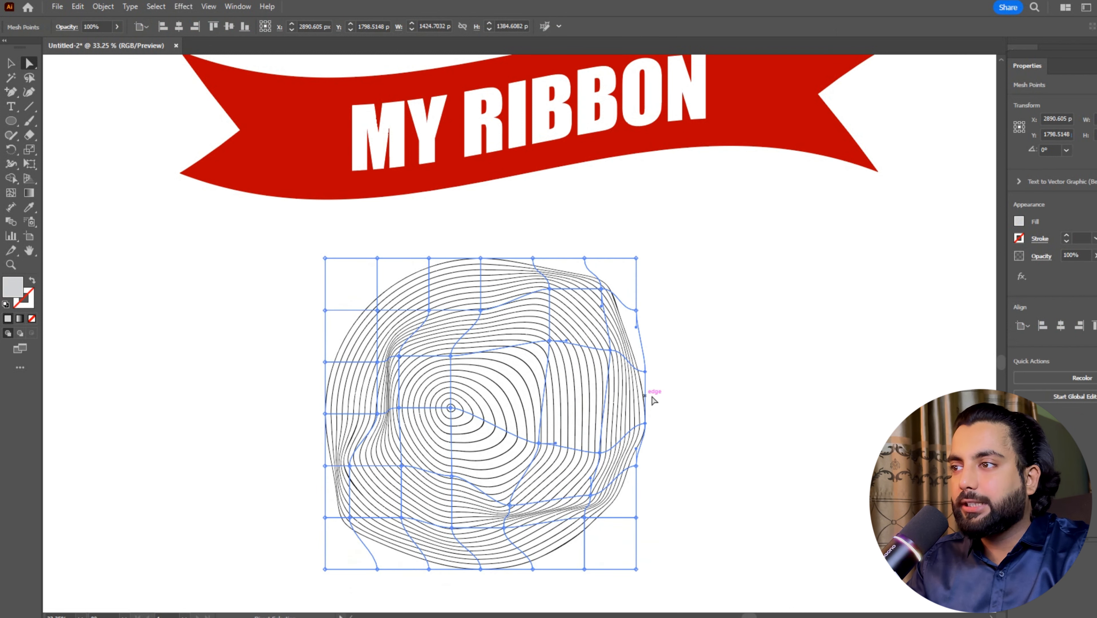
{"action": "left_click_drag", "start_coordinate": [652, 397], "coordinate": [606, 411]}
{"action": "left_click_drag", "start_coordinate": [442, 295], "coordinate": [442, 302]}
{"action": "left_click_drag", "start_coordinate": [565, 391], "coordinate": [554, 394]}
{"action": "left_click_drag", "start_coordinate": [502, 417], "coordinate": [487, 423]}
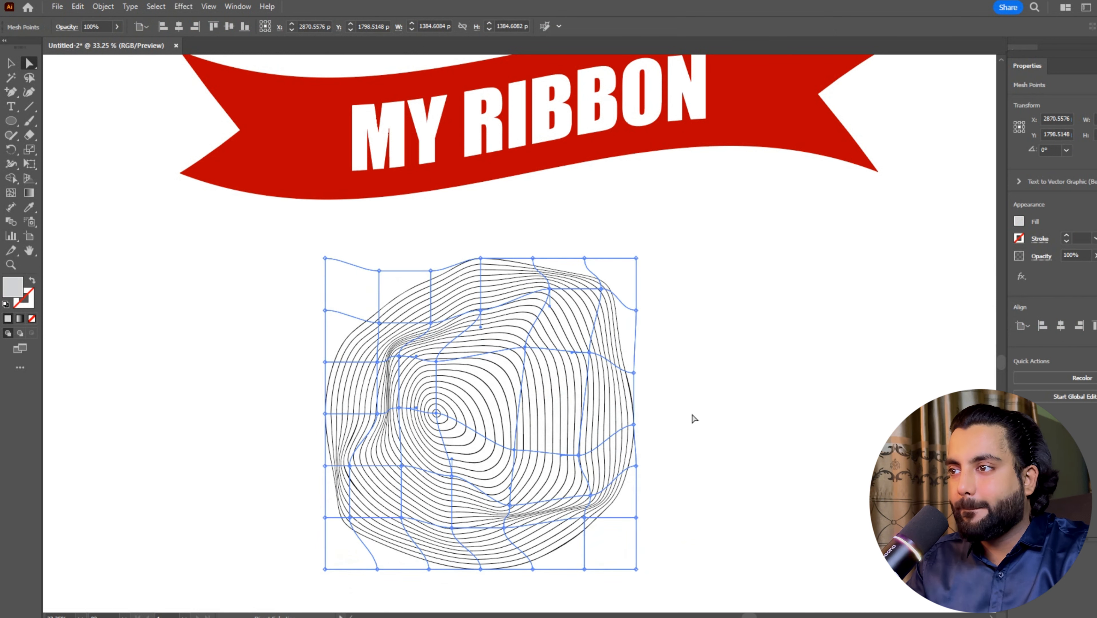
{"action": "left_click_drag", "start_coordinate": [610, 411], "coordinate": [598, 411]}
Step: Scale the distorted circles down to about half size and place them beneath the ribbon's left end
{"action": "left_click_drag", "start_coordinate": [514, 399], "coordinate": [404, 398]}
{"action": "left_click", "coordinate": [492, 400]}
{"action": "left_click_drag", "start_coordinate": [303, 402], "coordinate": [206, 370]}
{"action": "left_click", "coordinate": [147, 246]}
Step: Add point text reading "Waves" at about 182 pt in the empty area beside the distorted circles
{"action": "left_click", "coordinate": [11, 107]}
{"action": "left_click", "coordinate": [67, 109]}
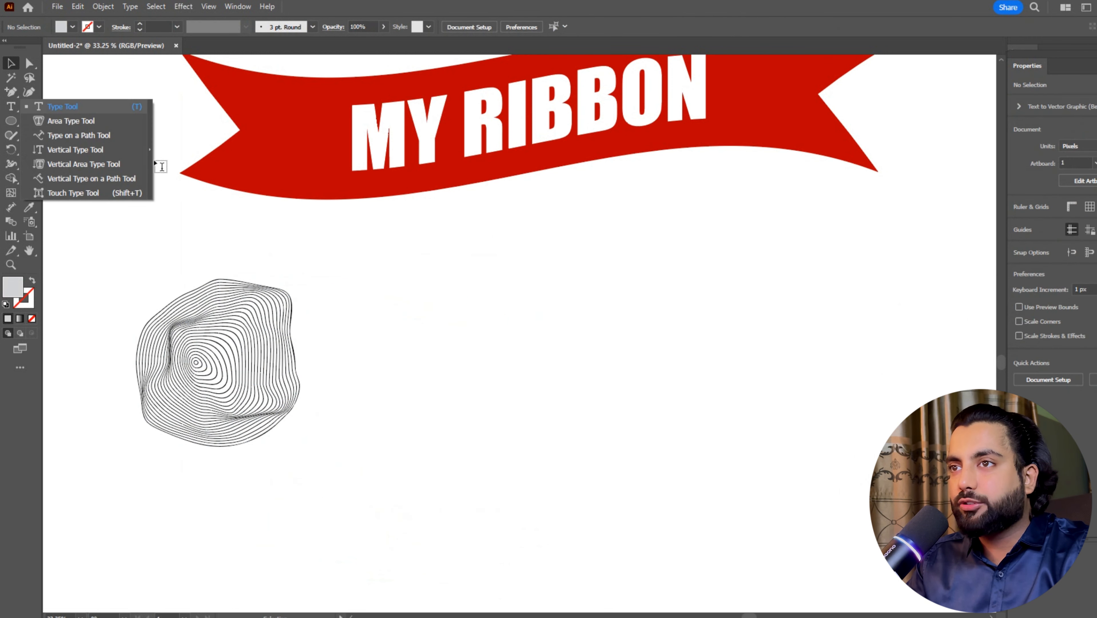
{"action": "left_click", "coordinate": [461, 354]}
{"action": "left_click", "coordinate": [11, 63]}
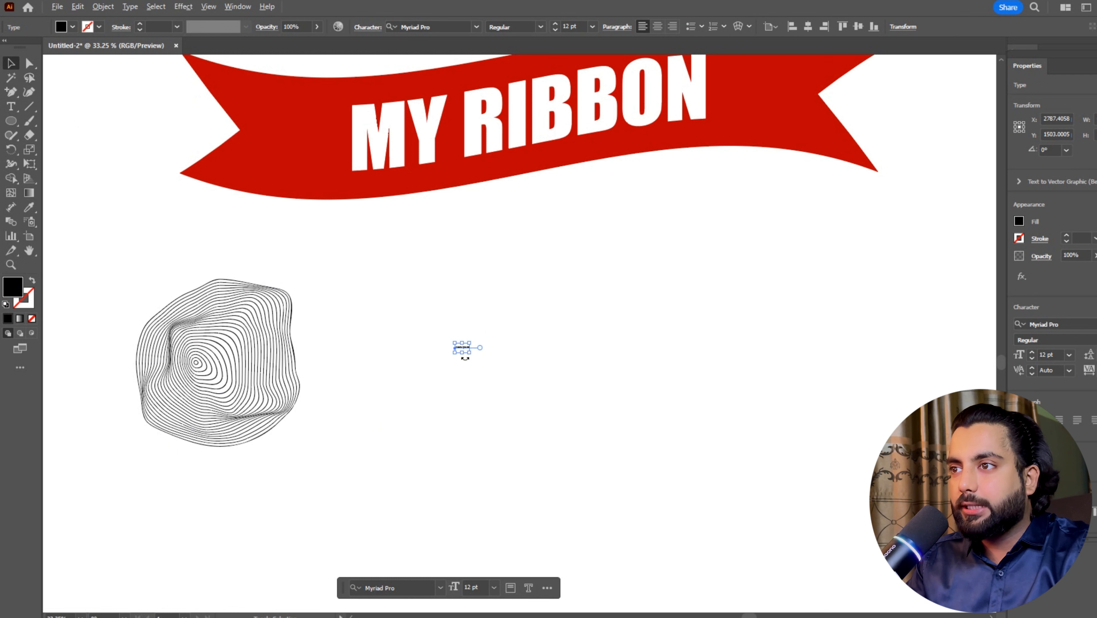
{"action": "left_click_drag", "start_coordinate": [465, 358], "coordinate": [553, 392]}
{"action": "double_click", "coordinate": [553, 387]}
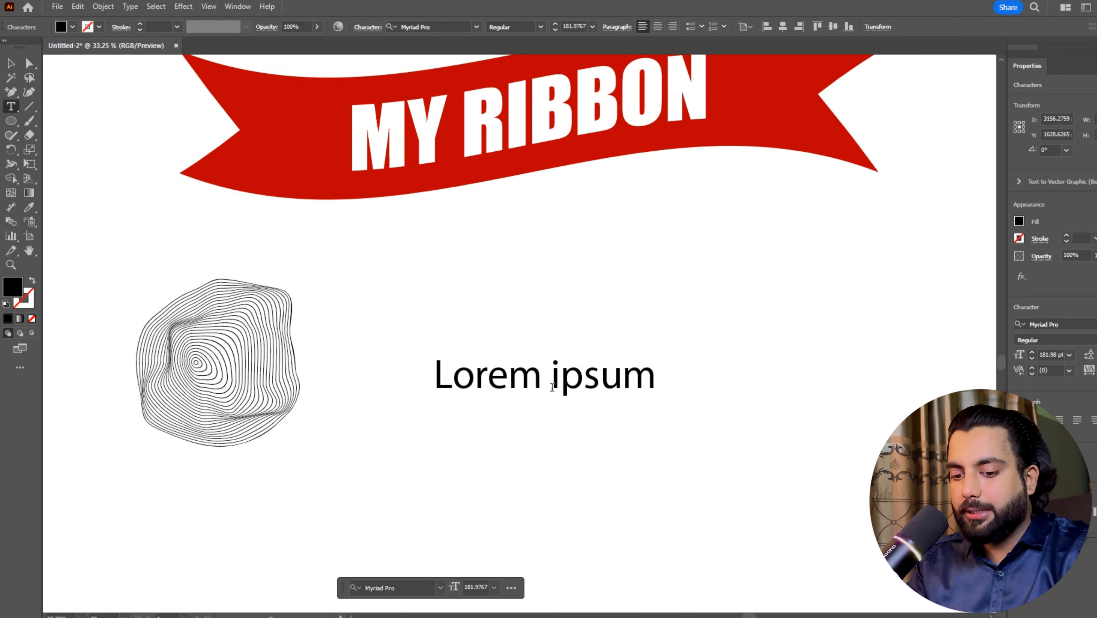
{"action": "key", "text": "ctrl+a"}
{"action": "type", "text": "Waves"}
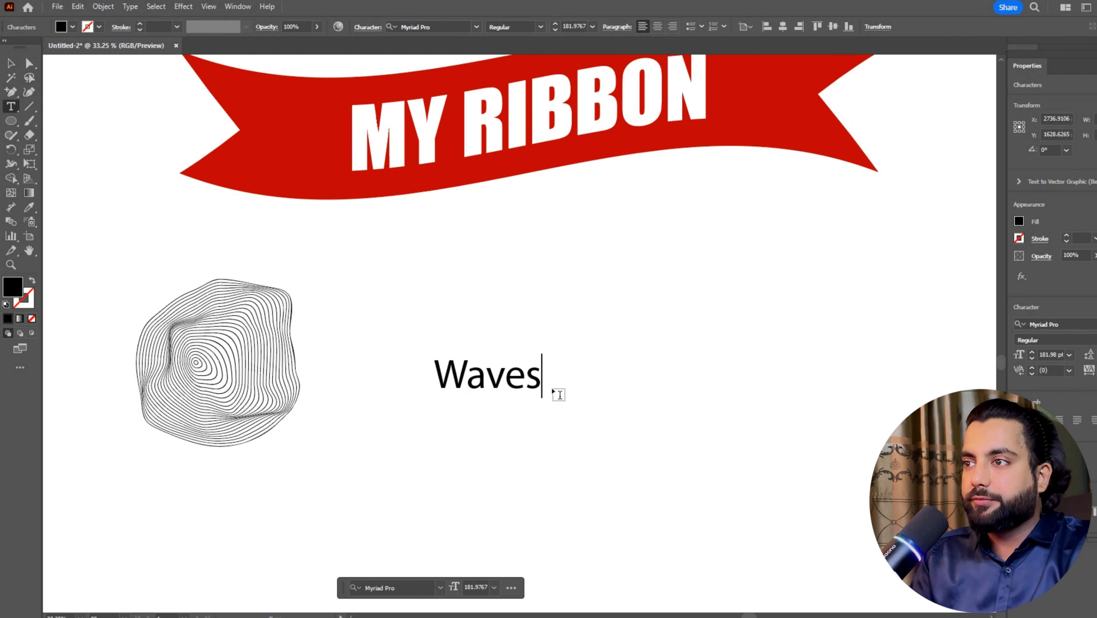
Step: Enlarge the Waves text to about 523 pt and set its font to Impact
{"action": "left_click", "coordinate": [11, 63]}
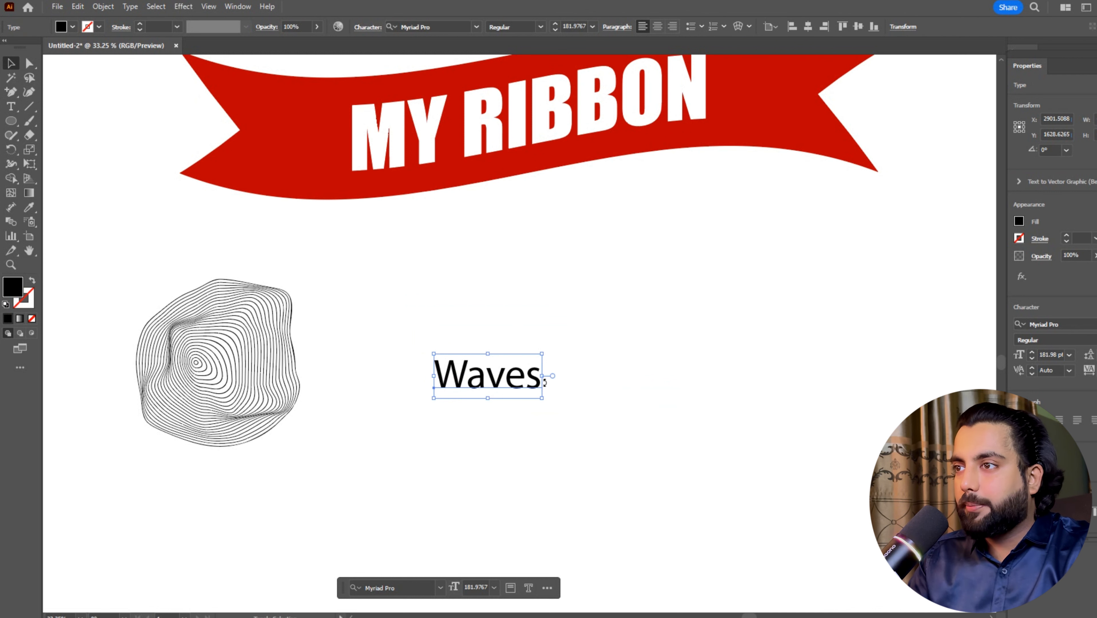
{"action": "left_click_drag", "start_coordinate": [547, 374], "coordinate": [746, 376]}
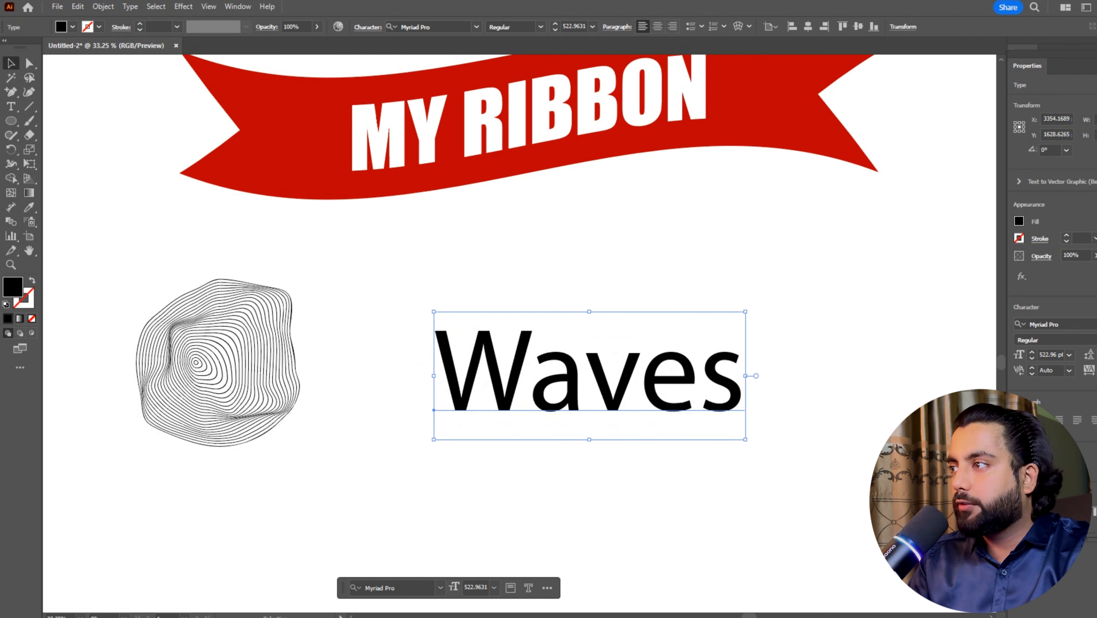
{"action": "left_click", "coordinate": [1047, 324]}
{"action": "type", "text": "Impact"}
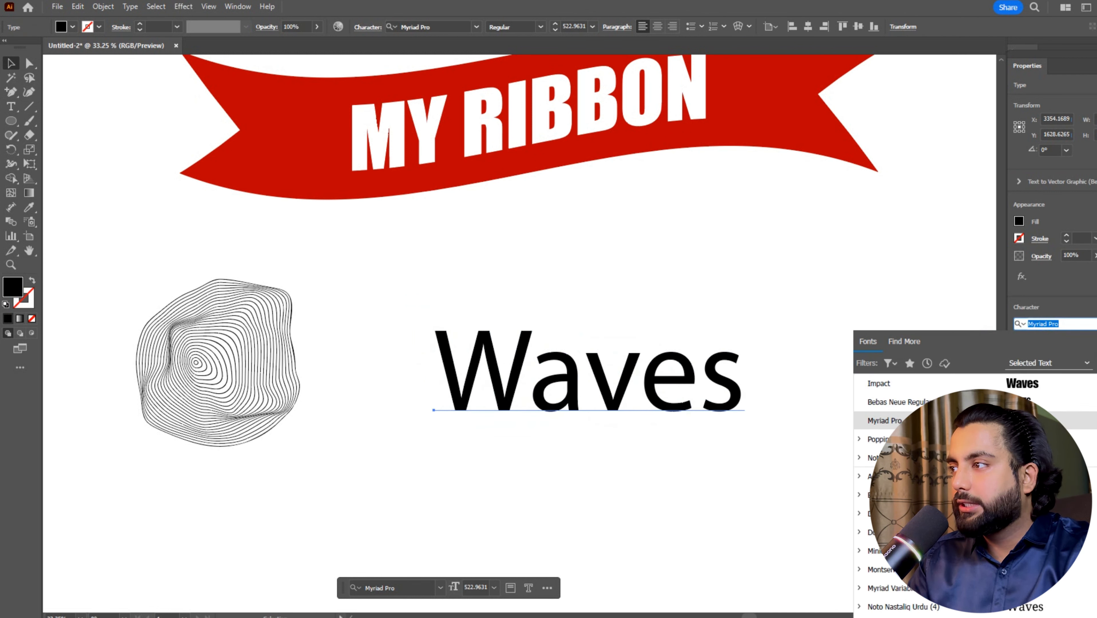
{"action": "key", "text": "Return"}
{"action": "left_click_drag", "start_coordinate": [682, 371], "coordinate": [673, 367]}
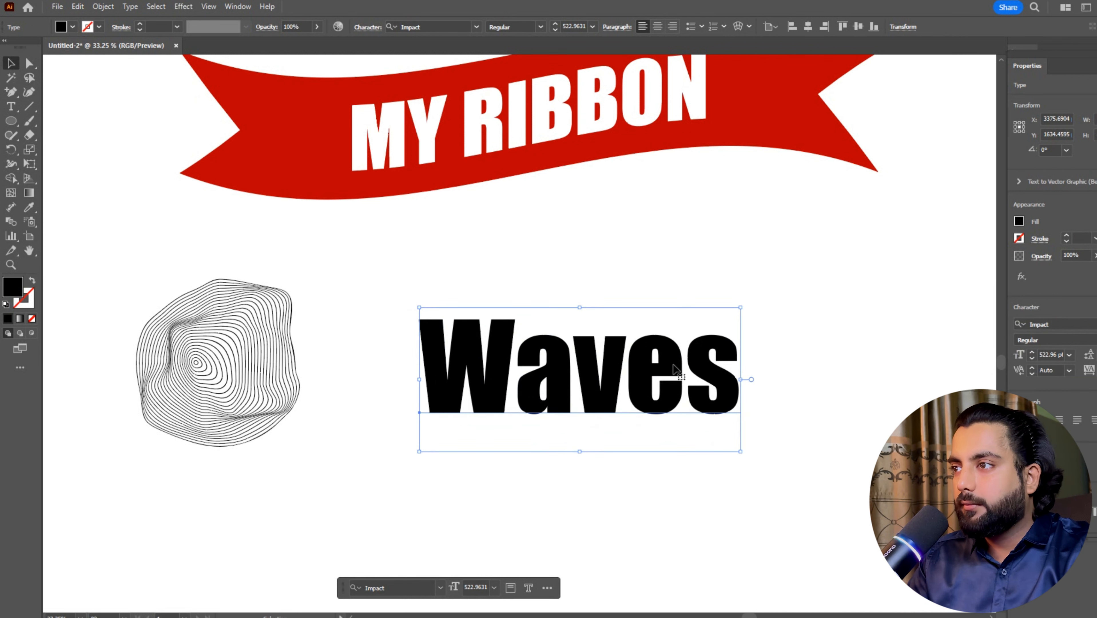
Step: Replace the text with uppercase "WAVES" and move it slightly lower beneath the ribbon
{"action": "double_click", "coordinate": [711, 352]}
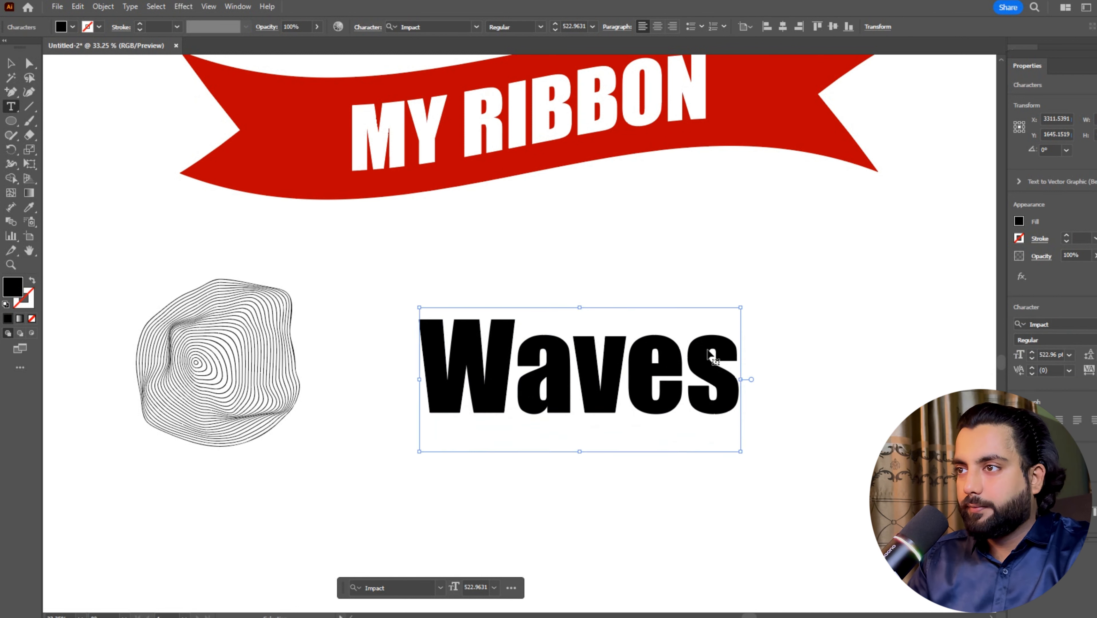
{"action": "key", "text": "ctrl+a"}
{"action": "type", "text": "WAVES"}
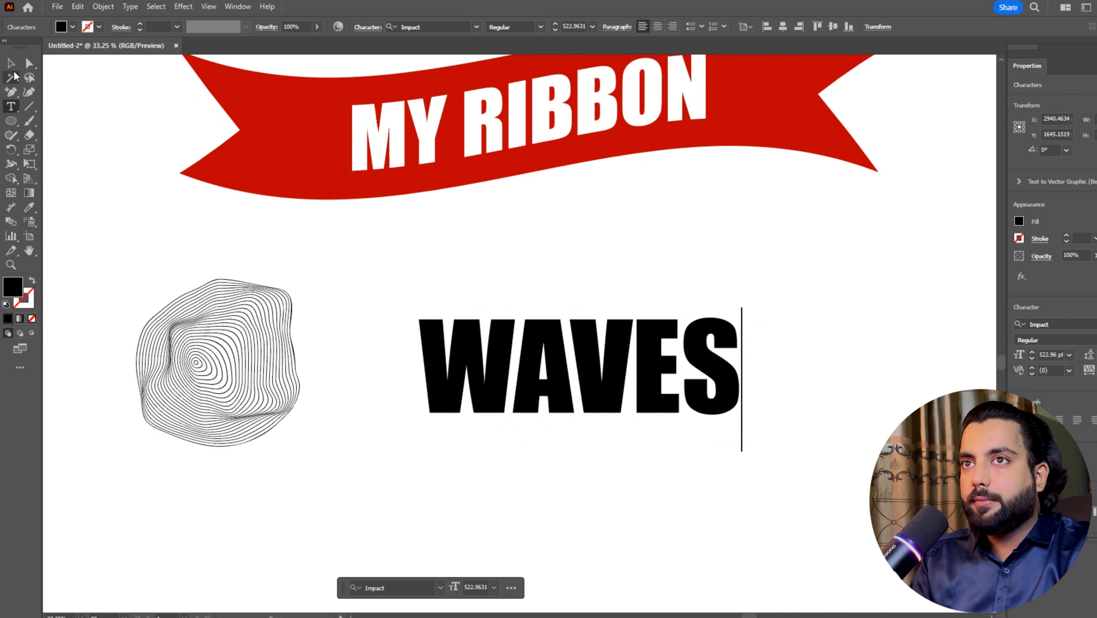
{"action": "key", "text": "Escape"}
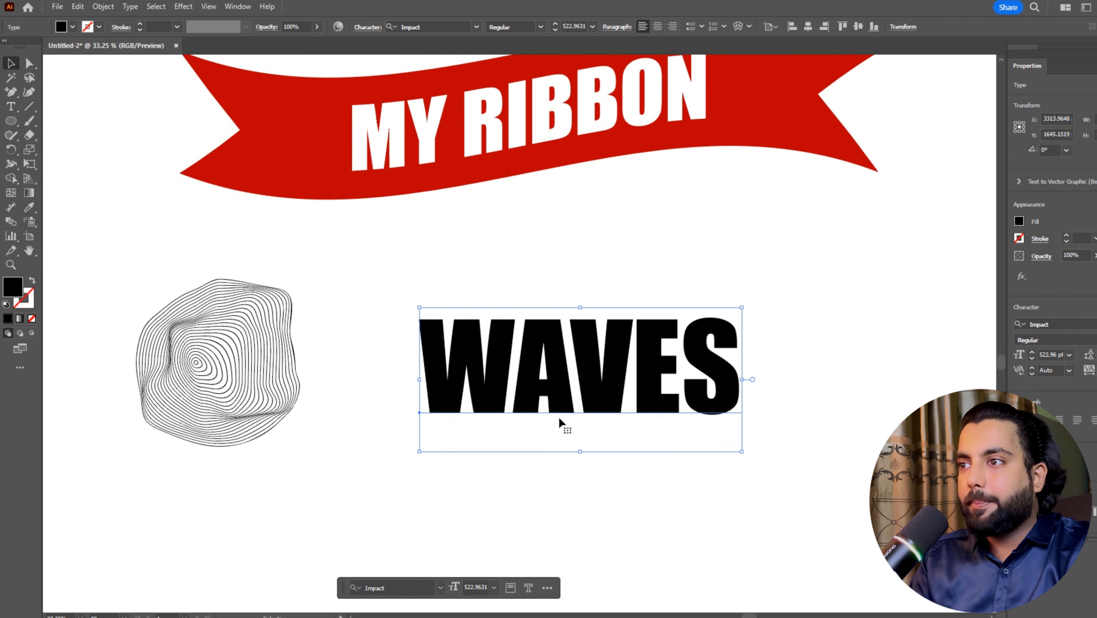
{"action": "left_click_drag", "start_coordinate": [587, 396], "coordinate": [498, 390]}
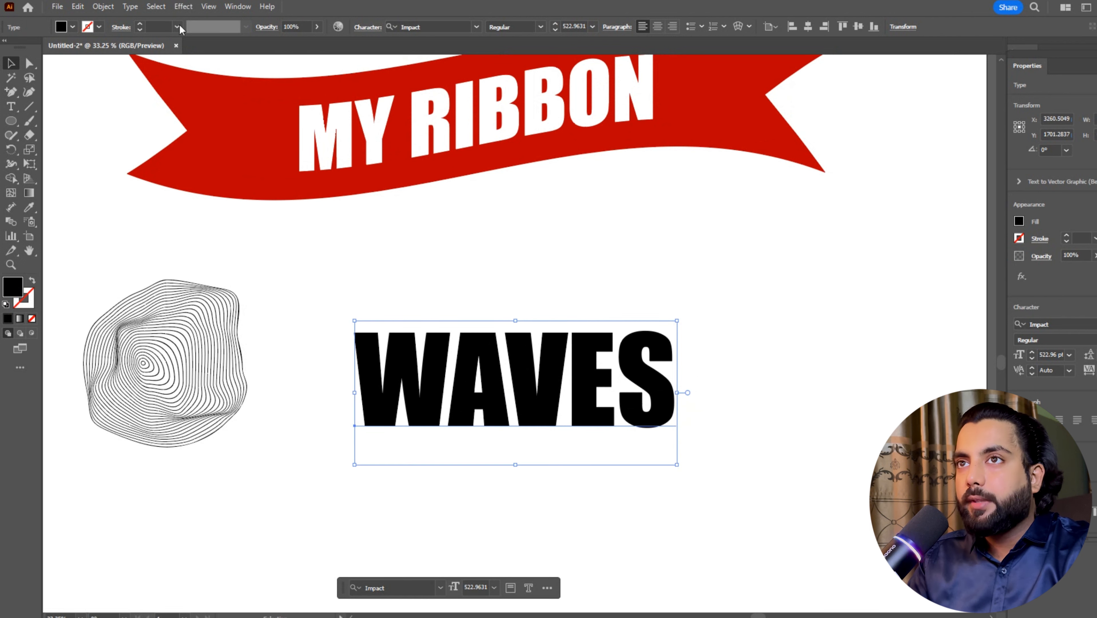
Step: Apply a mesh envelope distort with 5 rows and 5 columns to the WAVES text
{"action": "left_click", "coordinate": [109, 6]}
{"action": "mouse_move", "coordinate": [186, 386]}
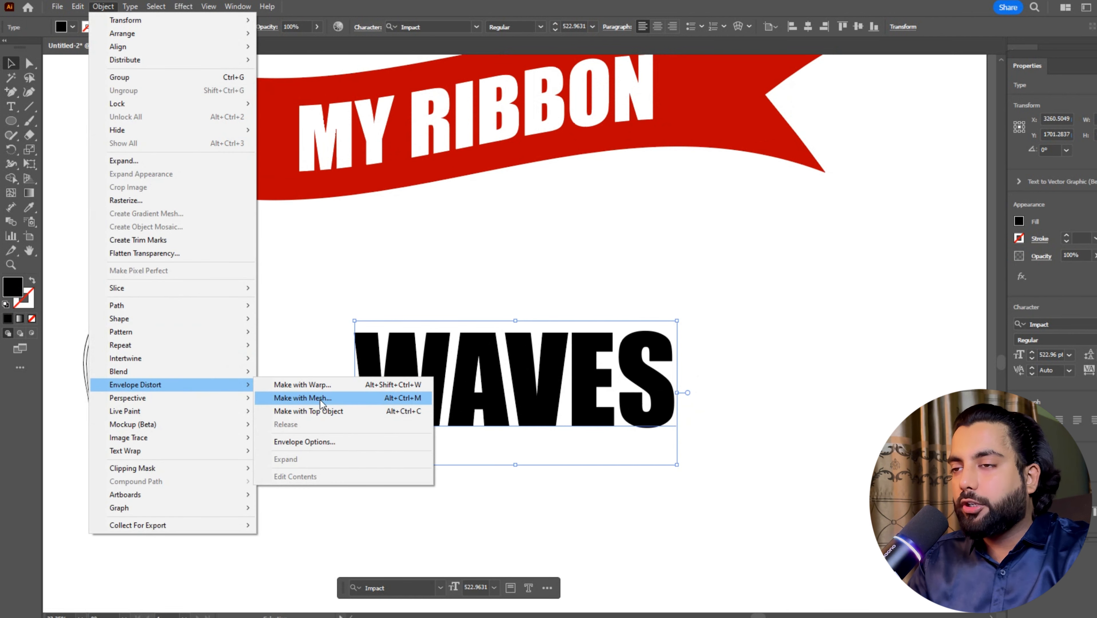
{"action": "left_click", "coordinate": [370, 402]}
{"action": "type", "text": "5"}
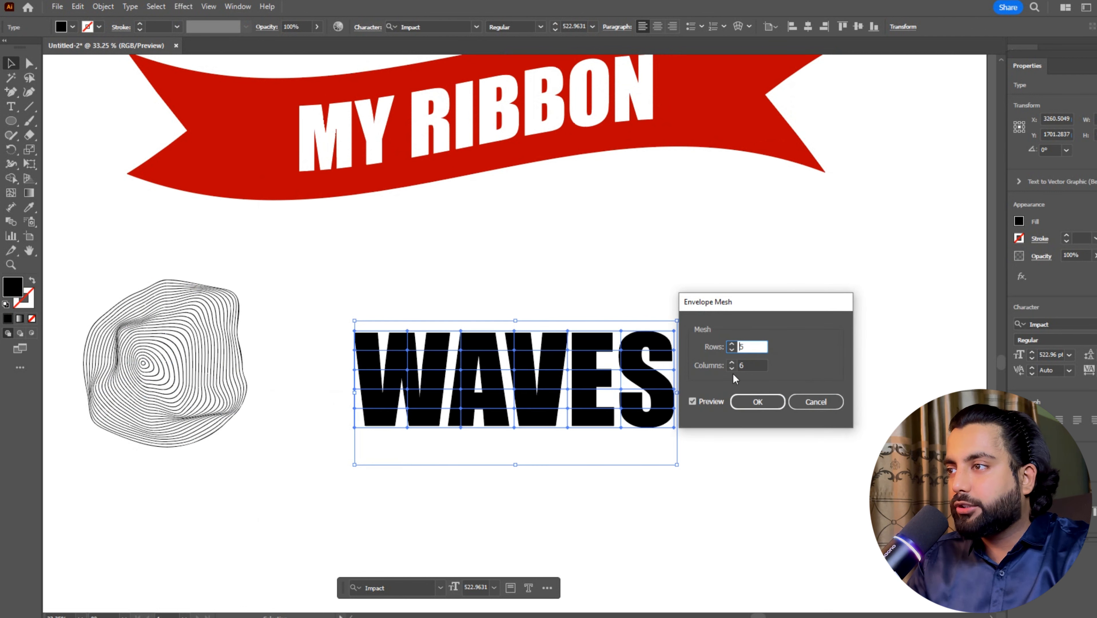
{"action": "left_click", "coordinate": [731, 369]}
{"action": "left_click", "coordinate": [755, 399]}
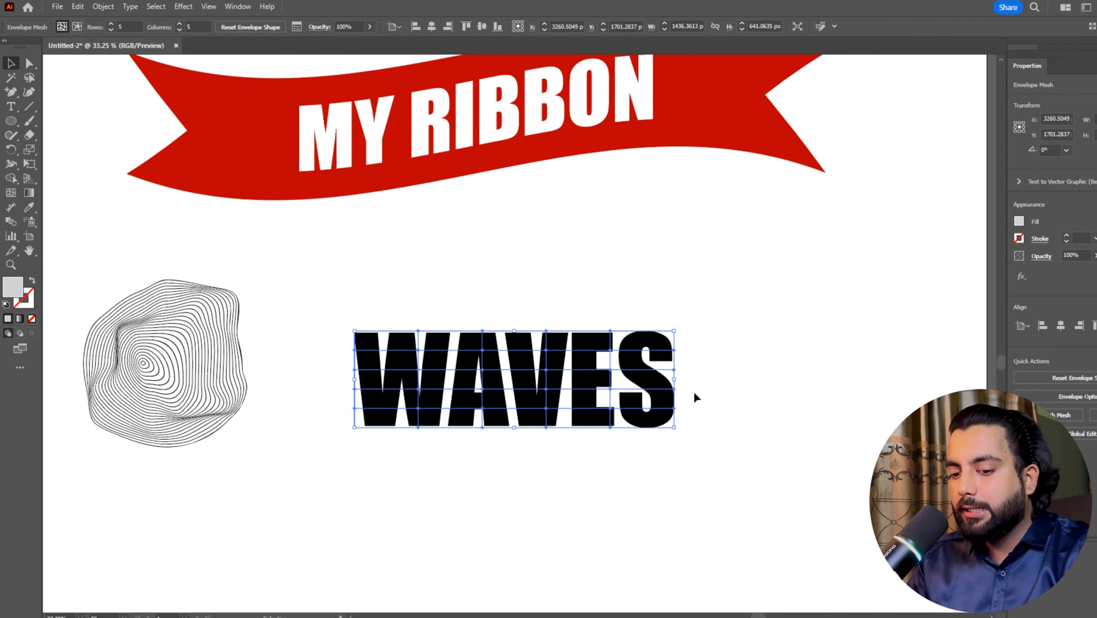
Step: Shift all mesh points on the second line from the top of WAVES 40 px to the left
{"action": "key", "text": "a"}
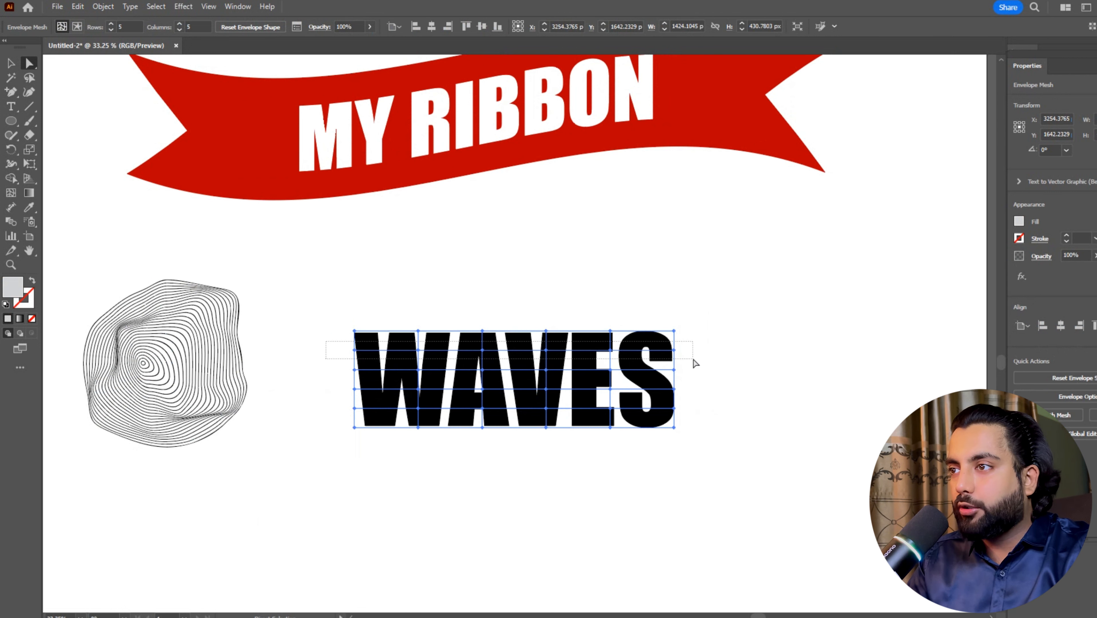
{"action": "left_click_drag", "start_coordinate": [693, 358], "coordinate": [688, 359]}
{"action": "key", "text": "shift+Left"}
{"action": "key", "text": "shift+Left"}
{"action": "key", "text": "shift+Left"}
{"action": "key", "text": "shift+Left"}
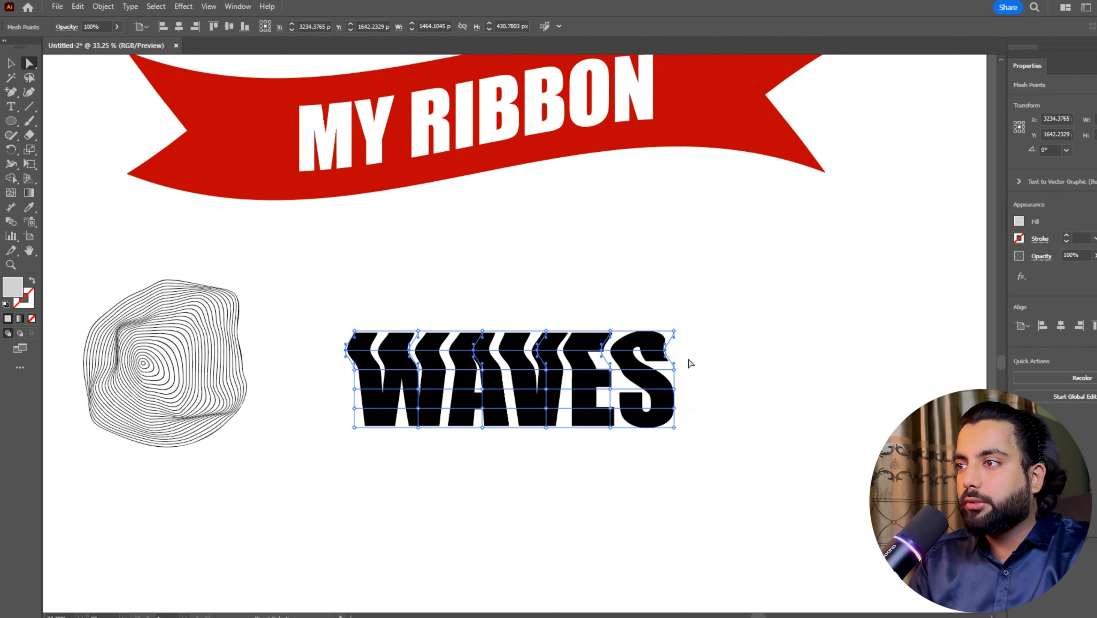
Step: Shift all mesh points on the second line from the bottom of WAVES 40 px to the left
{"action": "left_click_drag", "start_coordinate": [702, 416], "coordinate": [693, 416]}
{"action": "key", "text": "shift+Left"}
{"action": "key", "text": "shift+Left"}
{"action": "key", "text": "shift+Left"}
{"action": "key", "text": "shift+Left"}
{"action": "key", "text": "v"}
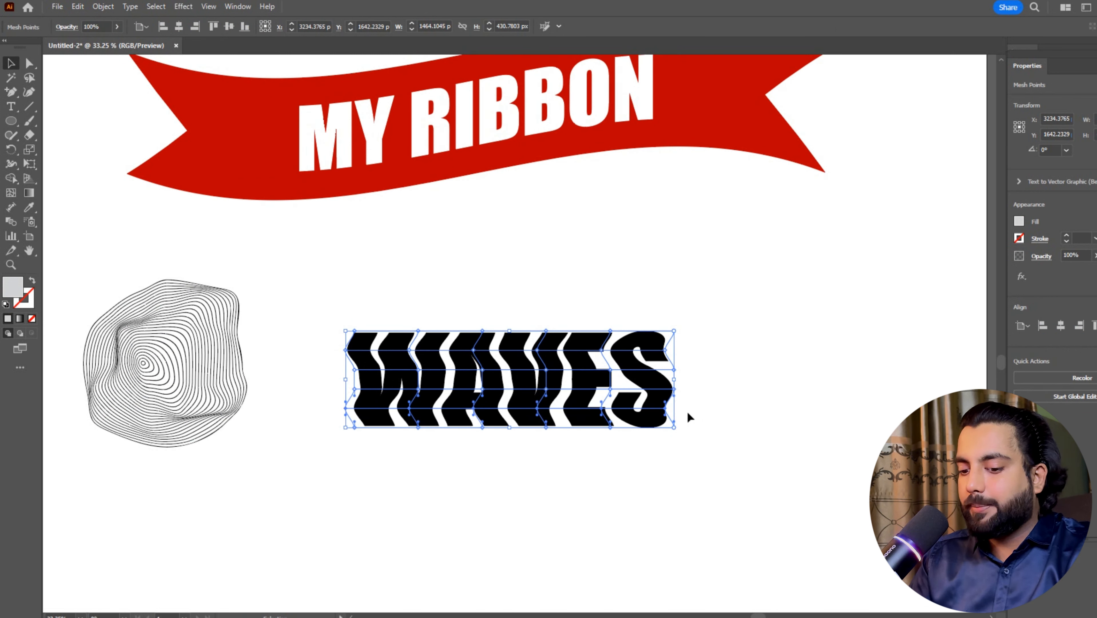
Step: Enlarge the distorted WAVES text proportionally to about 2043 px wide beside the circles
{"action": "left_click", "coordinate": [676, 403]}
{"action": "left_click", "coordinate": [673, 382]}
{"action": "left_click_drag", "start_coordinate": [674, 381], "coordinate": [799, 381]}
{"action": "left_click", "coordinate": [754, 466]}
{"action": "left_click_drag", "start_coordinate": [615, 396], "coordinate": [668, 473]}
{"action": "mouse_move", "coordinate": [620, 442]}
{"action": "left_mouse_down"}
{"action": "mouse_move", "coordinate": [600, 430]}
{"action": "mouse_move", "coordinate": [647, 424]}
{"action": "left_mouse_up"}
{"action": "scroll", "coordinate": [632, 427], "scroll_direction": "down", "scroll_amount": 1}
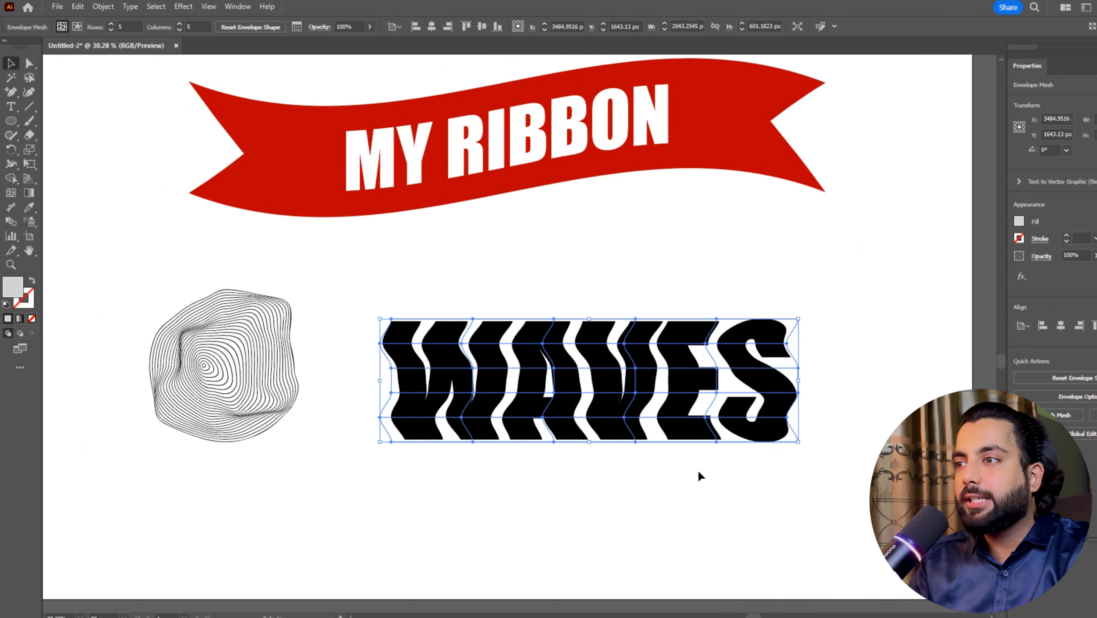
{"action": "left_click_drag", "start_coordinate": [744, 477], "coordinate": [316, 169]}
{"action": "left_click_drag", "start_coordinate": [794, 163], "coordinate": [666, 198]}
{"action": "left_click", "coordinate": [318, 319]}
{"action": "left_click_drag", "start_coordinate": [191, 296], "coordinate": [571, 383]}
{"action": "left_click_drag", "start_coordinate": [565, 492], "coordinate": [281, 323]}
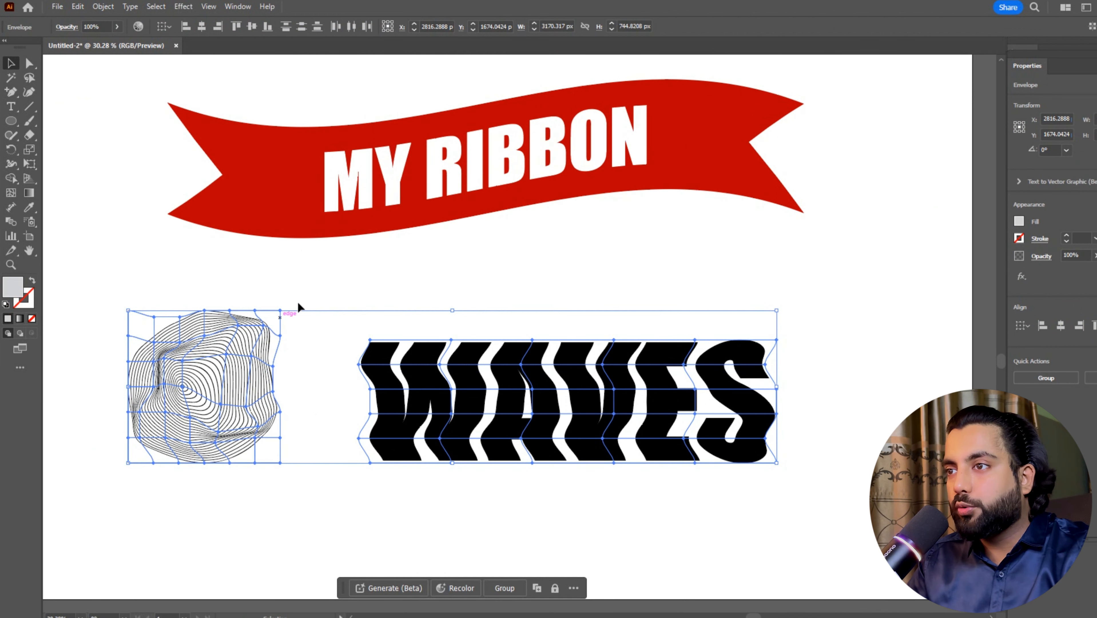
{"action": "left_click_drag", "start_coordinate": [525, 519], "coordinate": [130, 202]}
{"action": "left_click_drag", "start_coordinate": [709, 181], "coordinate": [112, 175]}
{"action": "left_click", "coordinate": [211, 172]}
{"action": "left_click", "coordinate": [103, 6]}
{"action": "mouse_move", "coordinate": [233, 385]}
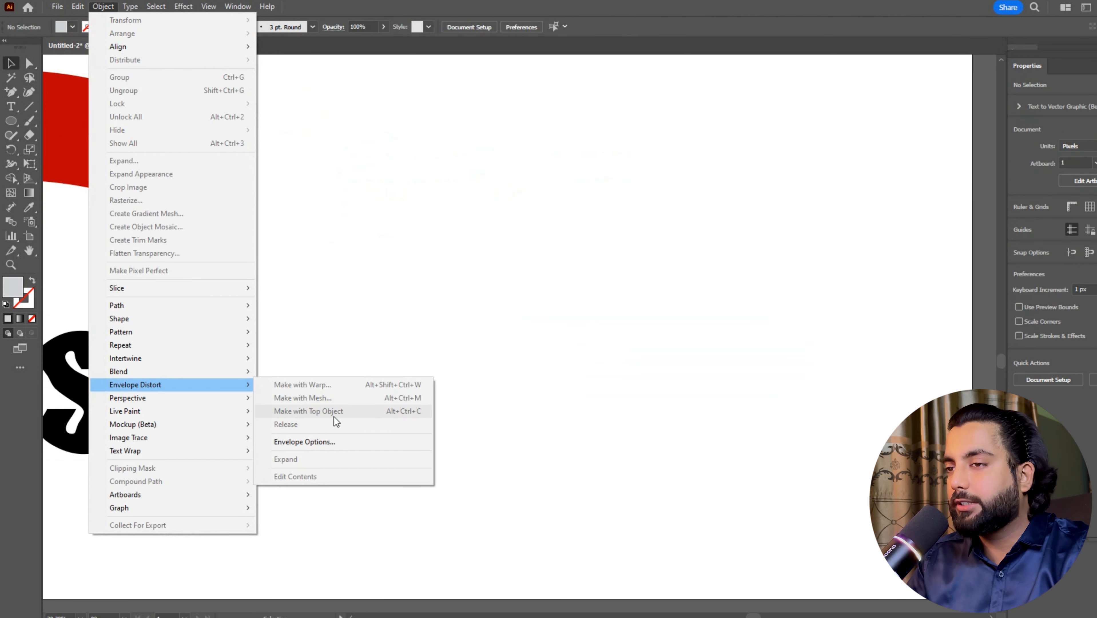
{"action": "left_click", "coordinate": [284, 220]}
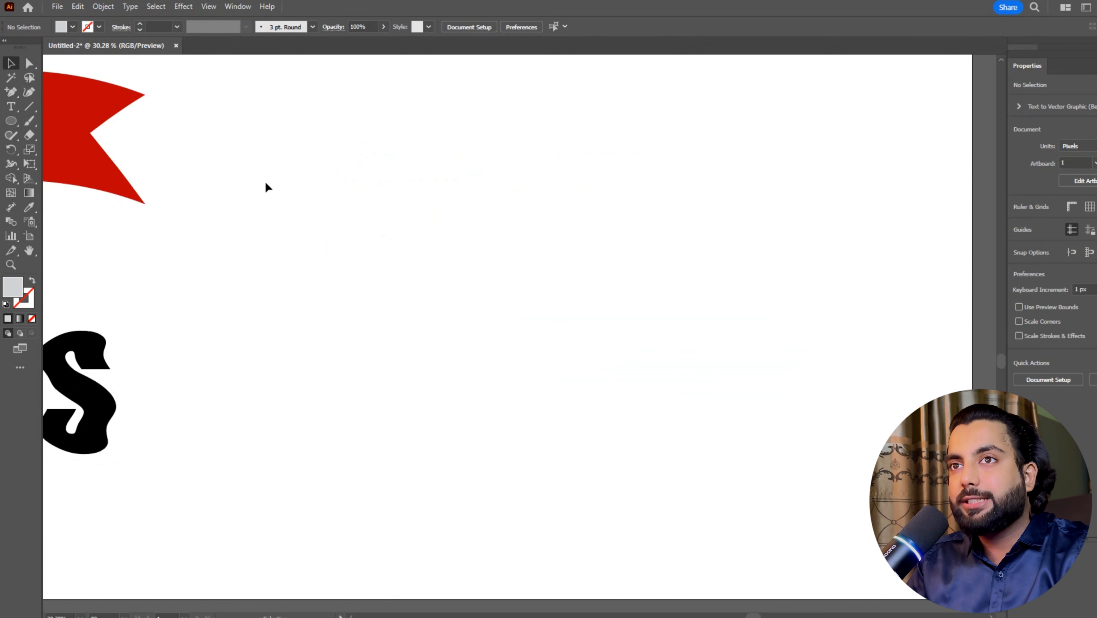
{"action": "left_click", "coordinate": [9, 107]}
{"action": "left_click", "coordinate": [63, 114]}
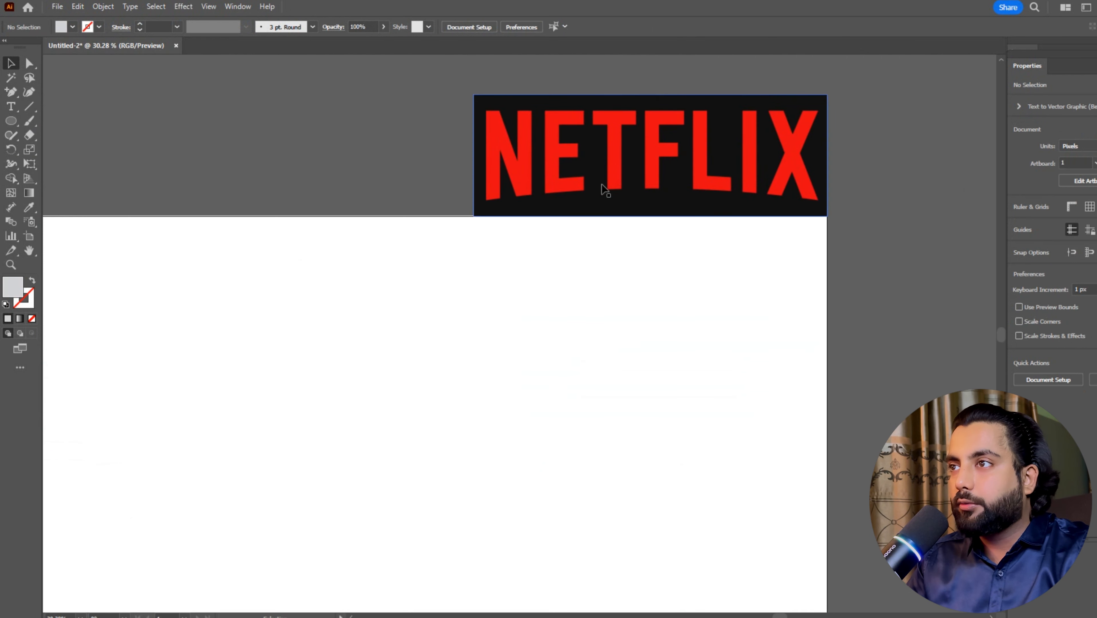
Step: Move the NETFLIX logo image onto the empty upper part of the artboard and enlarge it slightly
{"action": "left_click_drag", "start_coordinate": [605, 190], "coordinate": [396, 376]}
{"action": "scroll", "coordinate": [497, 318], "scroll_direction": "up", "scroll_amount": 2}
{"action": "left_click_drag", "start_coordinate": [502, 346], "coordinate": [525, 348]}
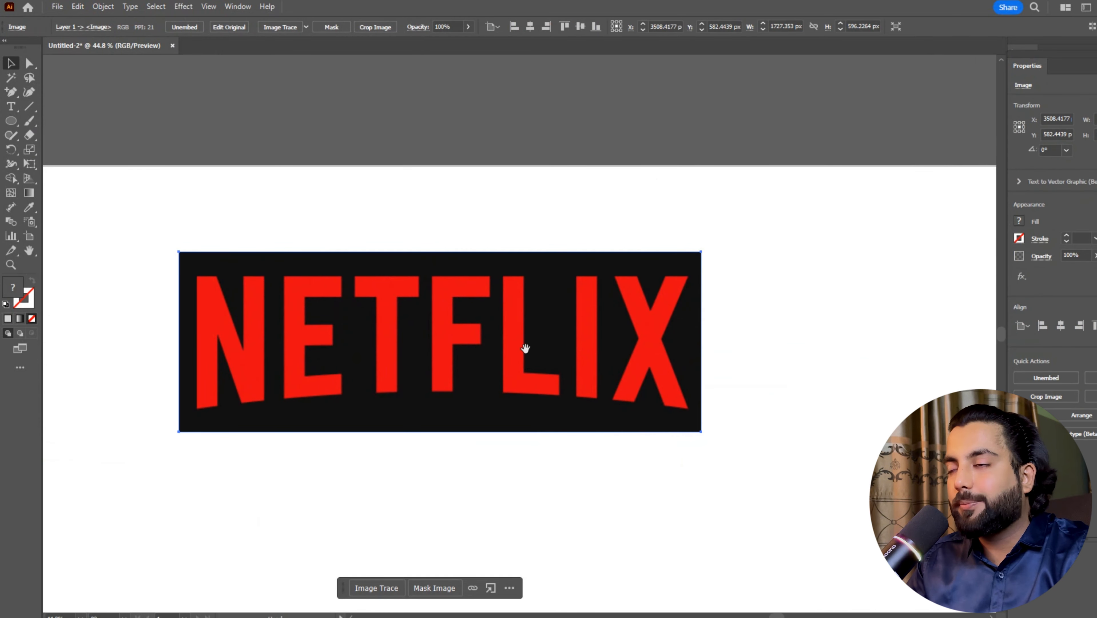
{"action": "left_click_drag", "start_coordinate": [712, 344], "coordinate": [760, 346]}
{"action": "left_click", "coordinate": [556, 225]}
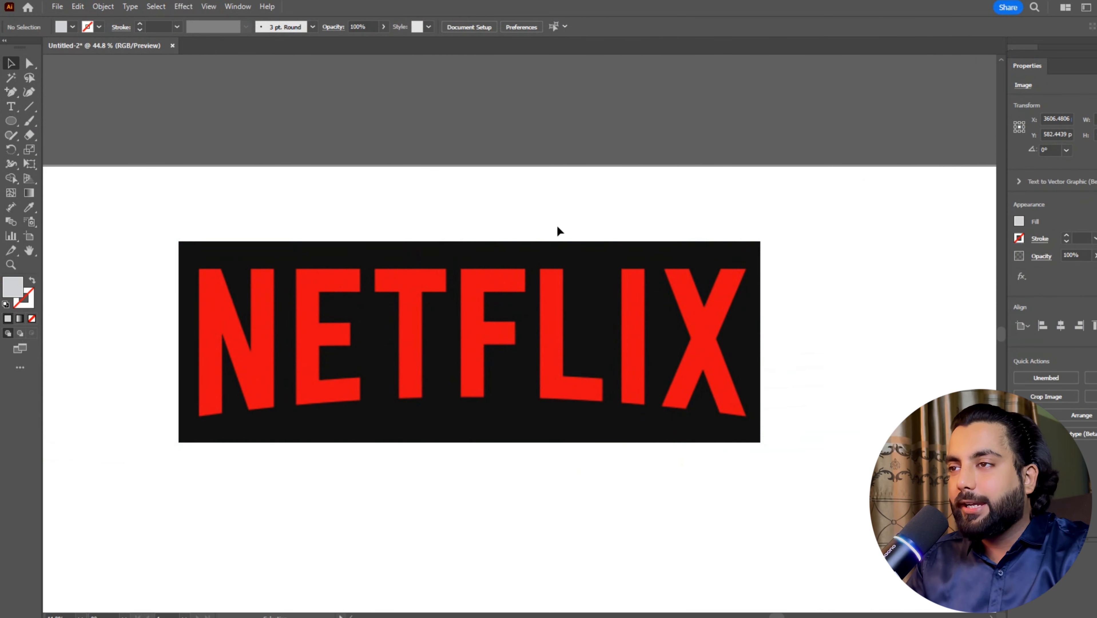
Step: Show the rulers around the canvas
{"action": "key", "text": "ctrl+r"}
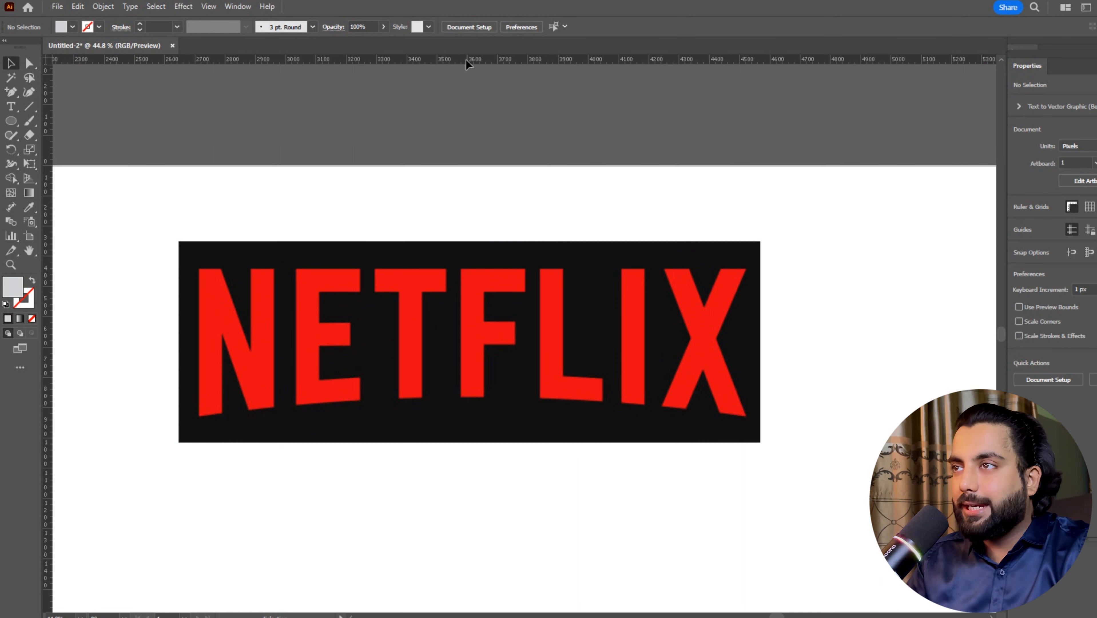
Step: Place two horizontal guides on the reference logo, one along the tops of the letters and one along the lowest letter corners
{"action": "left_click_drag", "start_coordinate": [467, 59], "coordinate": [468, 480]}
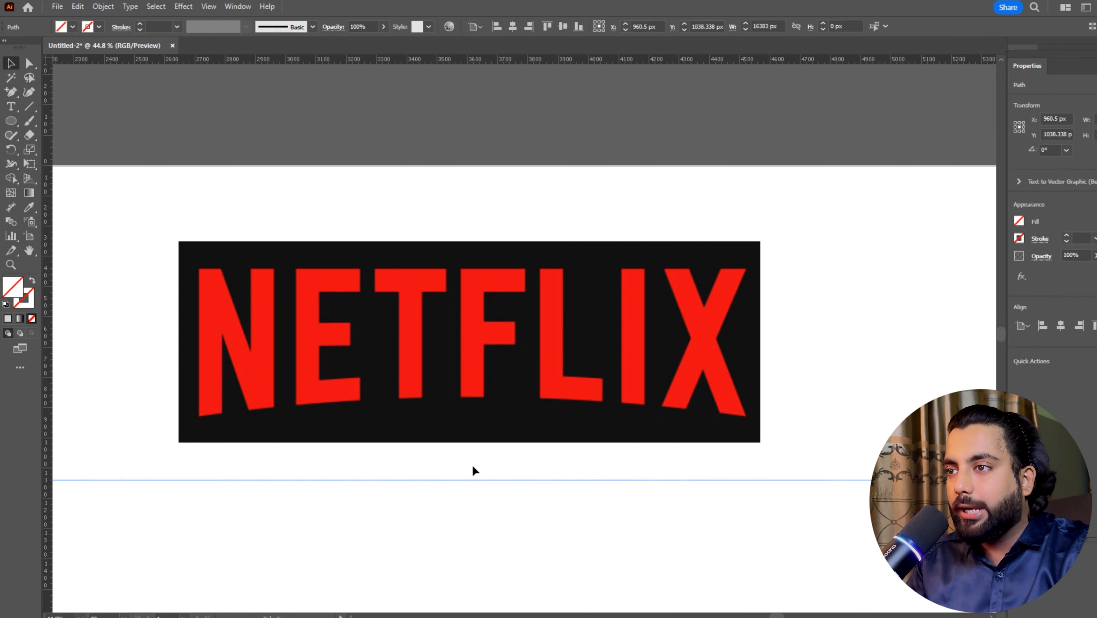
{"action": "left_click", "coordinate": [474, 466]}
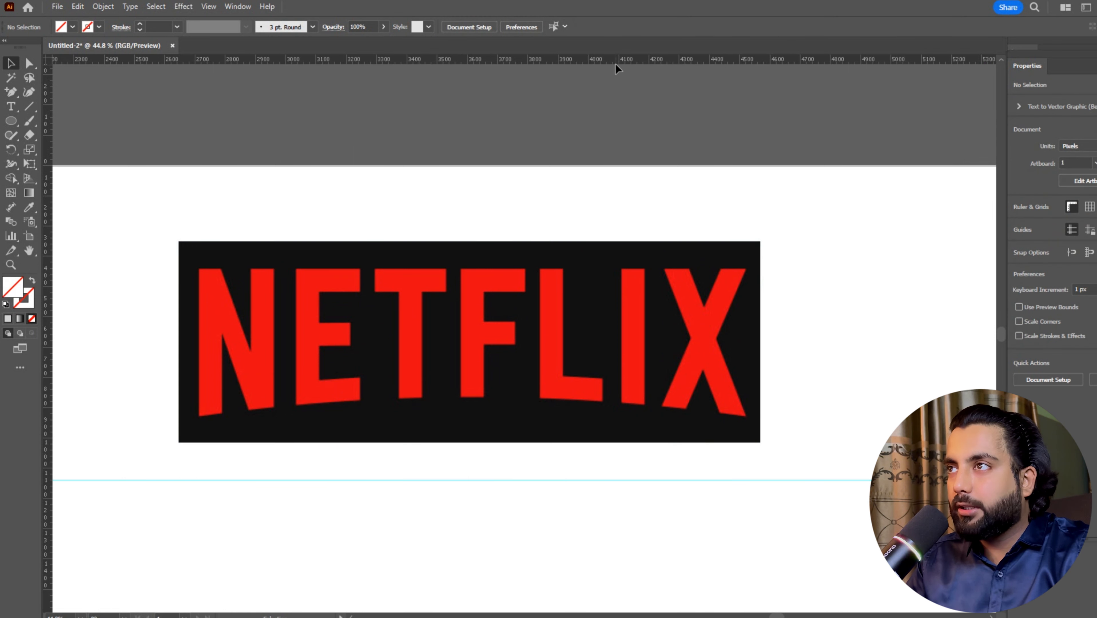
{"action": "left_click_drag", "start_coordinate": [616, 62], "coordinate": [641, 268]}
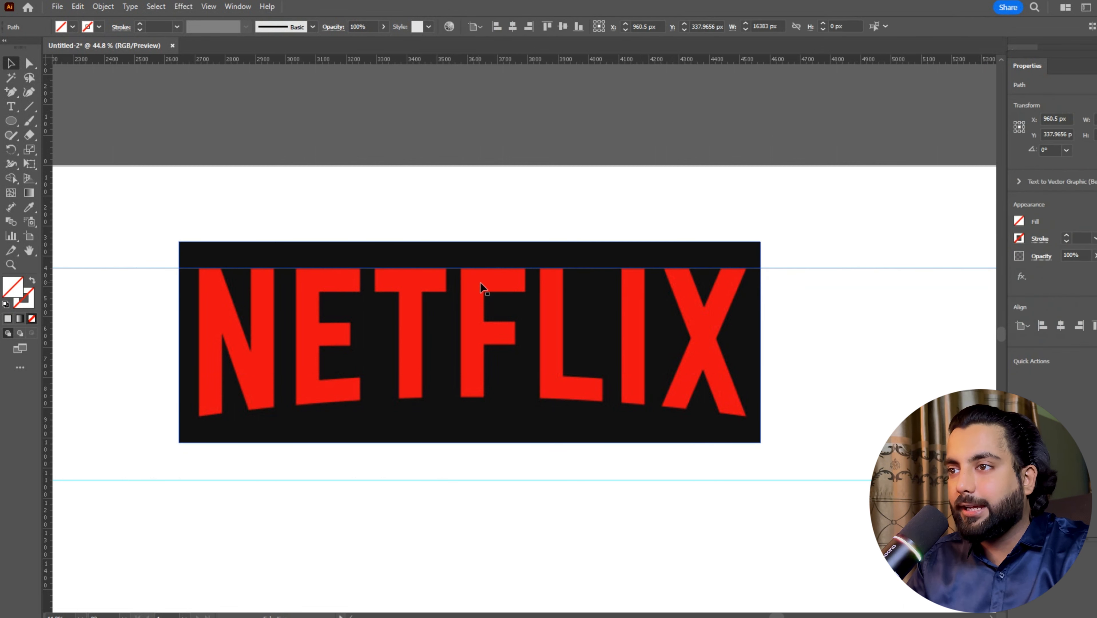
{"action": "left_click", "coordinate": [446, 480]}
{"action": "left_click_drag", "start_coordinate": [445, 480], "coordinate": [452, 416]}
{"action": "left_click", "coordinate": [221, 484]}
{"action": "scroll", "coordinate": [225, 435], "scroll_direction": "up", "scroll_amount": 3}
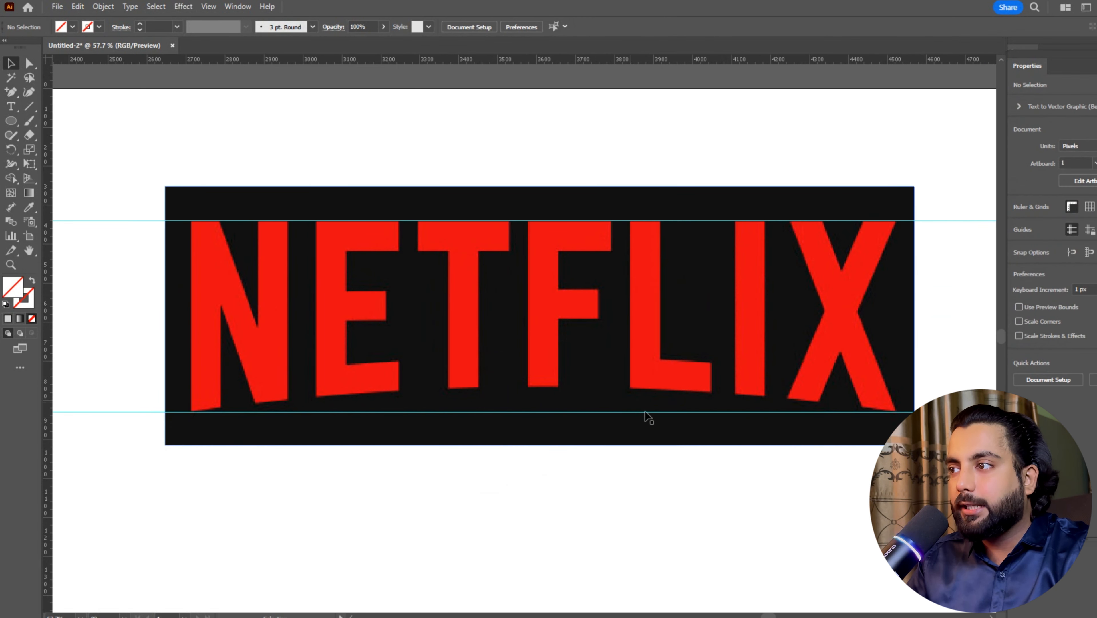
Step: Move the NETFLIX reference image up above the artboard's upper edge, together with its guides
{"action": "scroll", "coordinate": [593, 465], "scroll_direction": "down", "scroll_amount": 3}
{"action": "left_click_drag", "start_coordinate": [600, 460], "coordinate": [612, 243]}
{"action": "left_click_drag", "start_coordinate": [590, 320], "coordinate": [608, 243]}
{"action": "left_click_drag", "start_coordinate": [564, 371], "coordinate": [560, 124]}
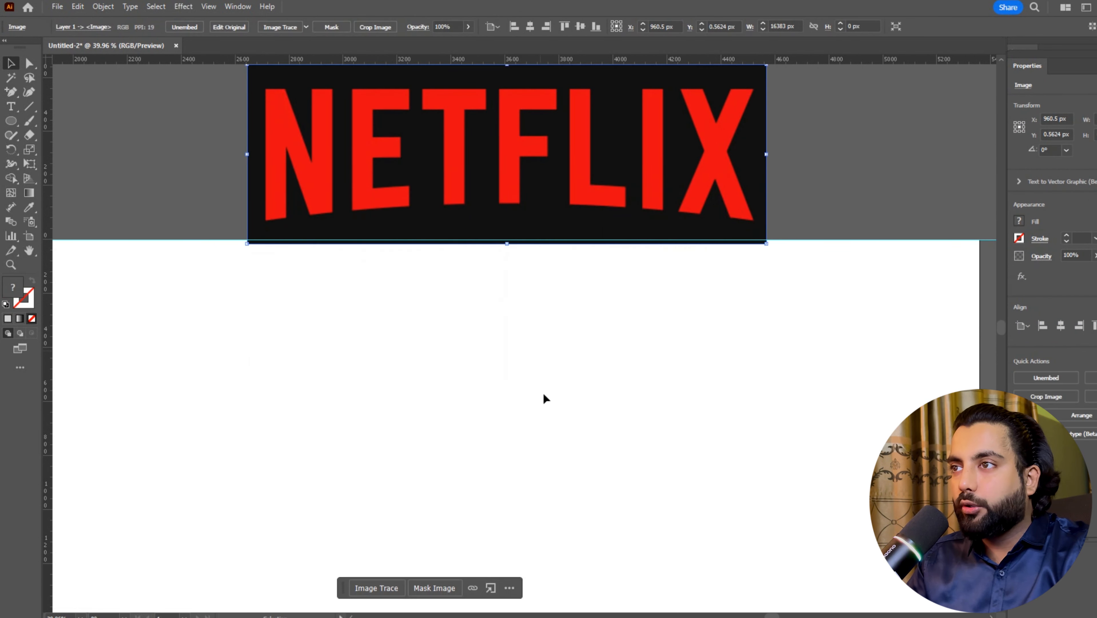
{"action": "left_click", "coordinate": [560, 428]}
Step: Add the text NETFLIX in Impact on the artboard beneath the reference image
{"action": "key", "text": "t"}
{"action": "left_click", "coordinate": [372, 313]}
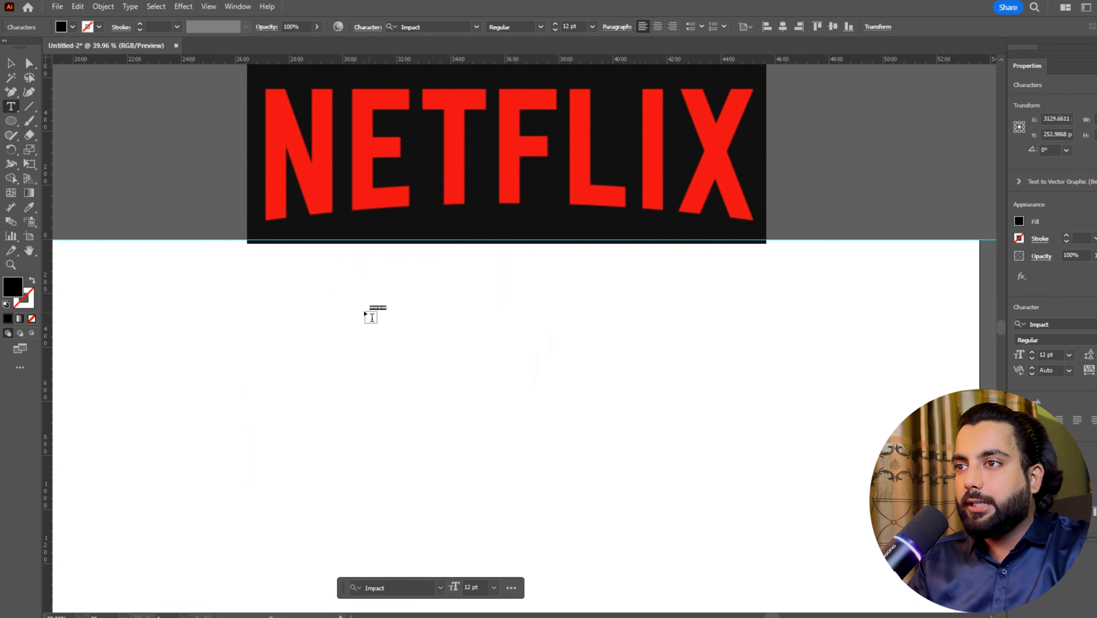
{"action": "left_click", "coordinate": [11, 63]}
{"action": "left_click_drag", "start_coordinate": [378, 313], "coordinate": [499, 384]}
{"action": "double_click", "coordinate": [499, 384]}
{"action": "triple_click", "coordinate": [499, 384]}
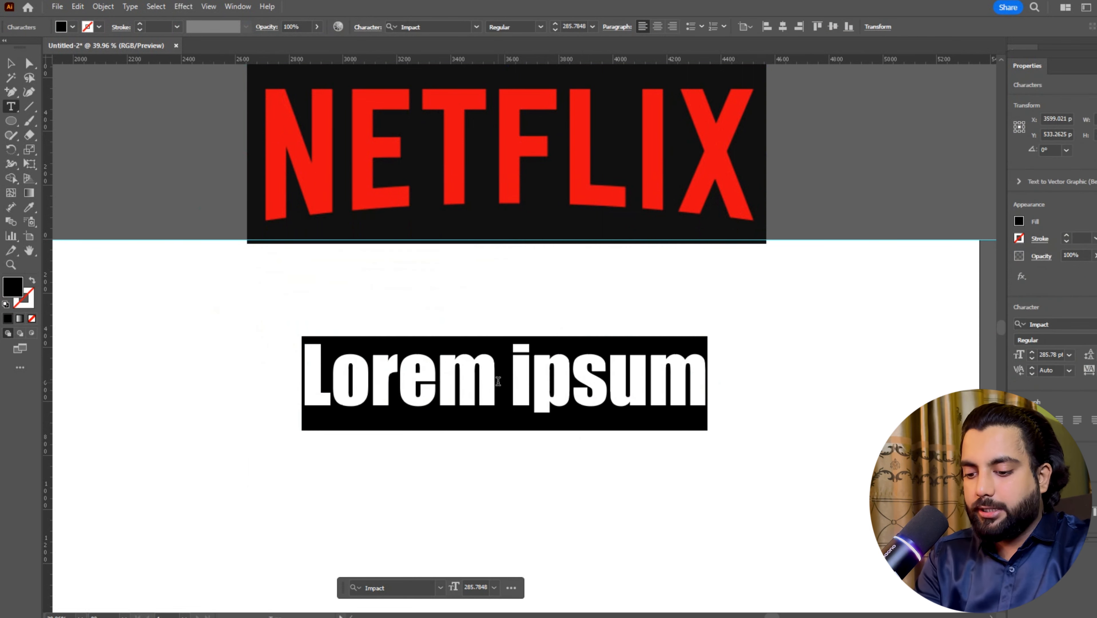
{"action": "type", "text": "NET"}
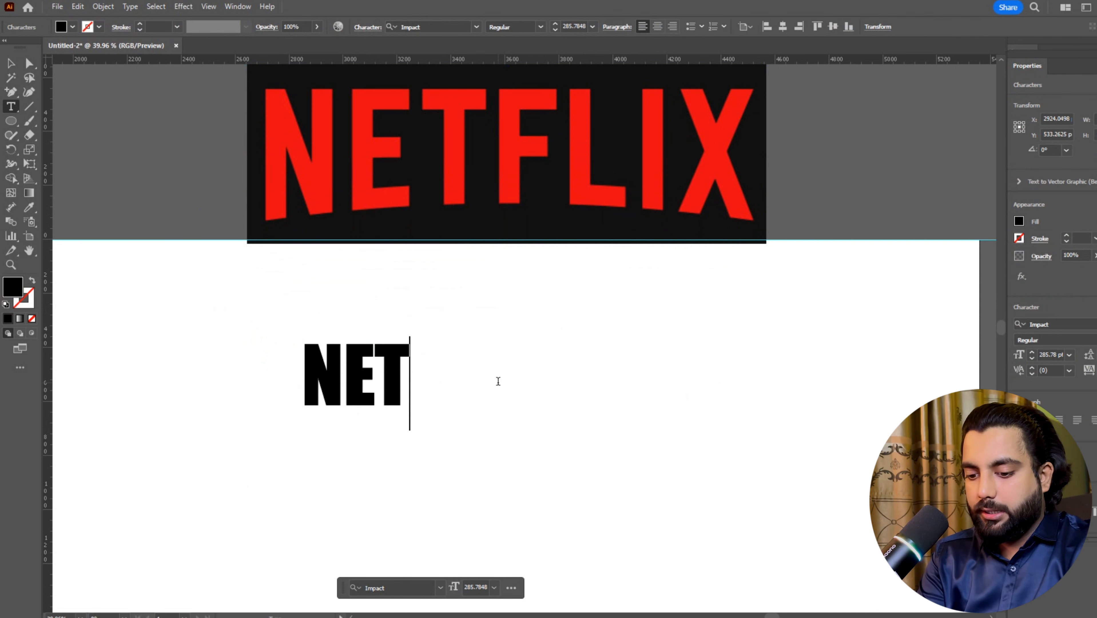
{"action": "type", "text": "FLIX"}
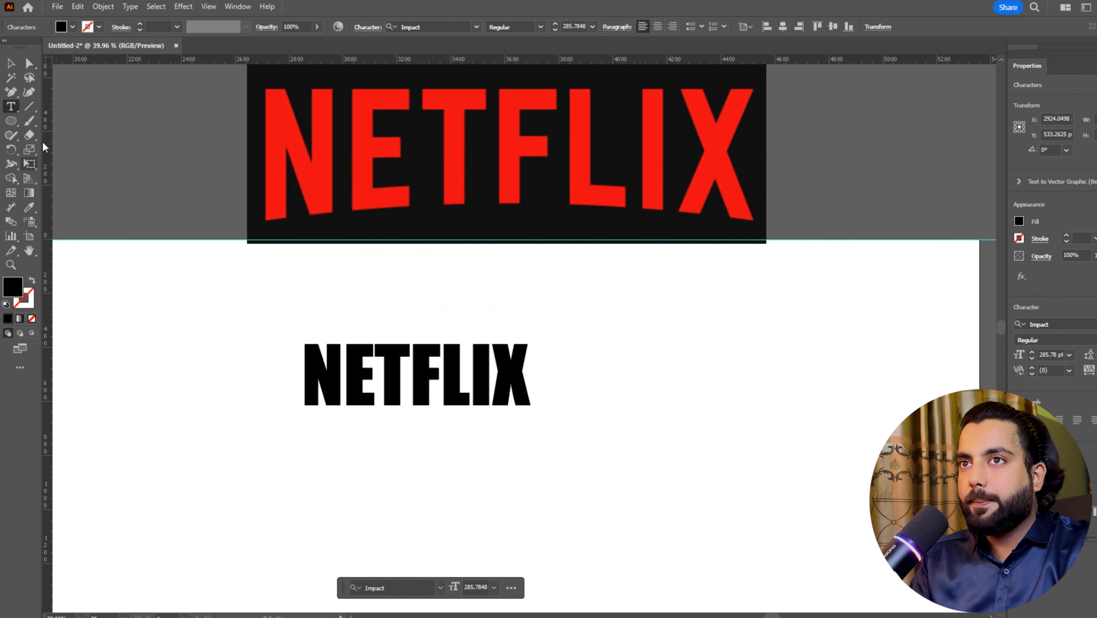
Step: Enlarge the NETFLIX text proportionally to about 646 pt, matching the width of the reference image above it
{"action": "left_click", "coordinate": [11, 64]}
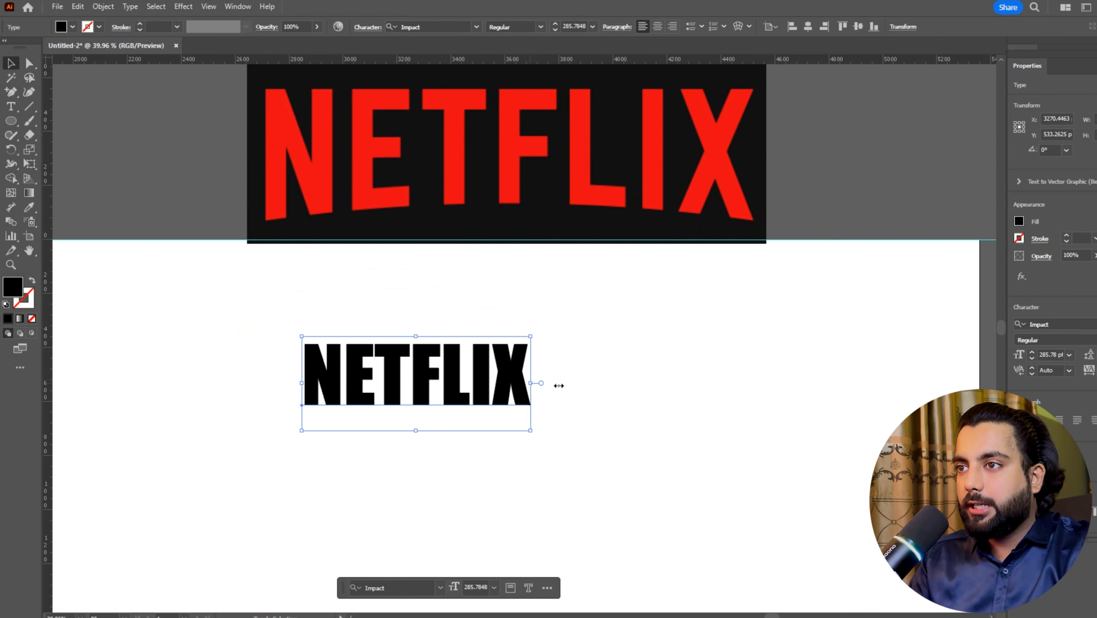
{"action": "left_click_drag", "start_coordinate": [559, 385], "coordinate": [764, 380]}
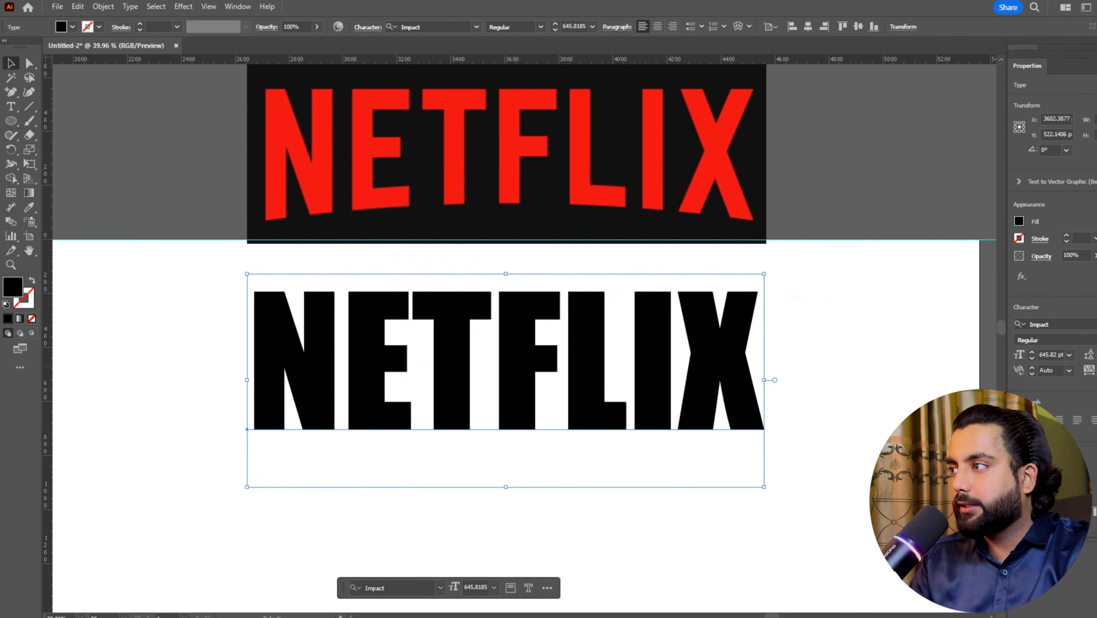
{"action": "left_click", "coordinate": [856, 333]}
Step: Change the font of the NETFLIX text to Bebas Neue Bold
{"action": "scroll", "coordinate": [666, 394], "scroll_direction": "down", "scroll_amount": 2}
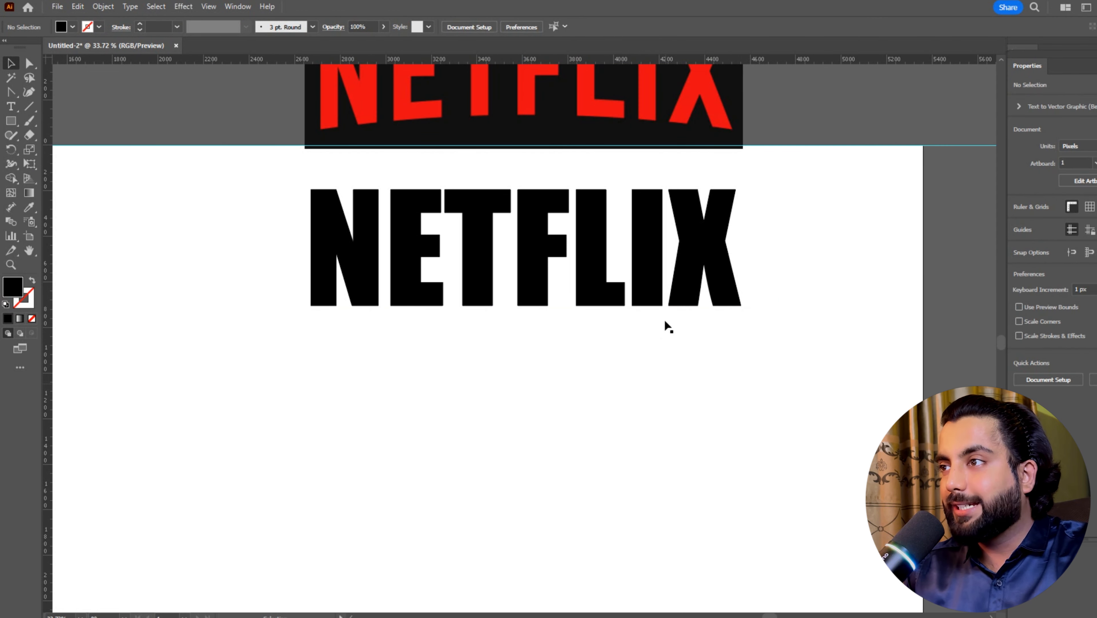
{"action": "left_click", "coordinate": [671, 303]}
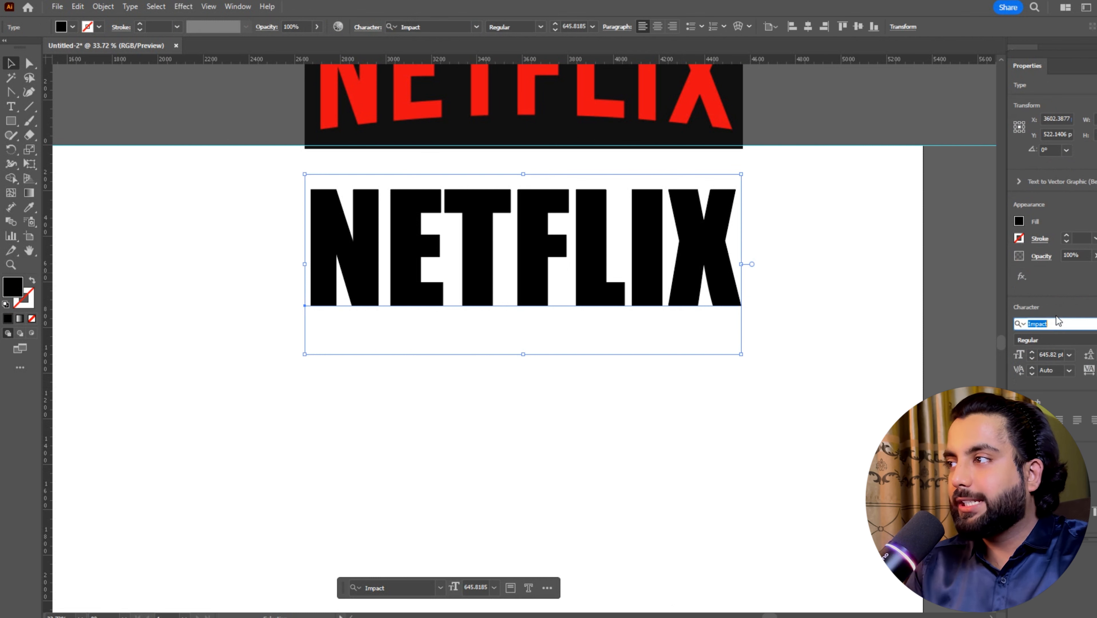
{"action": "type", "text": "BEBAS"}
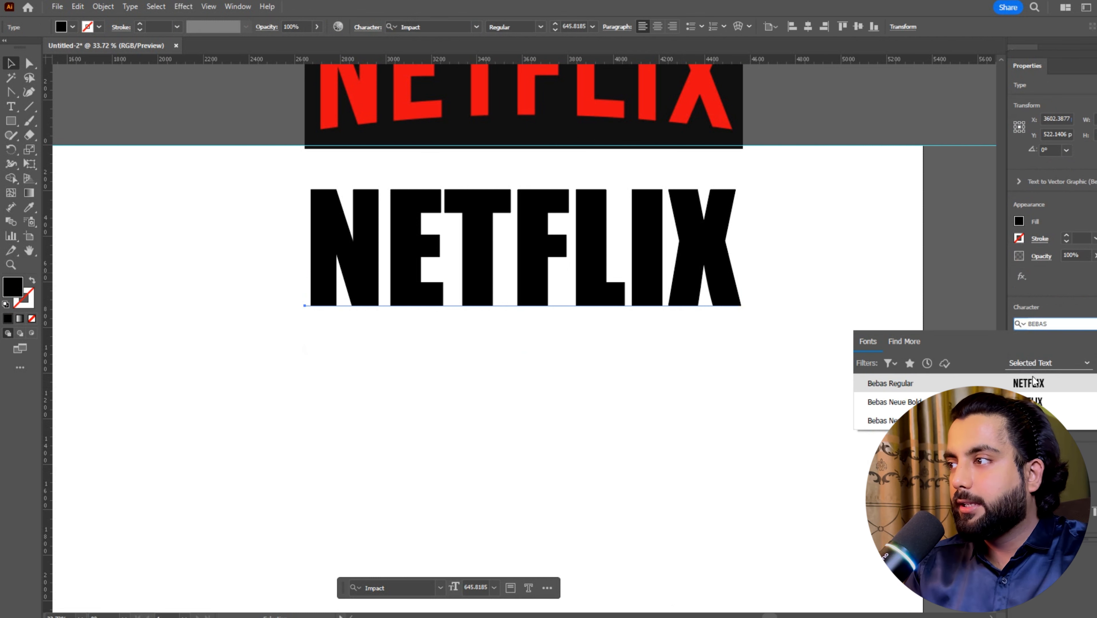
{"action": "left_click", "coordinate": [1033, 382]}
{"action": "left_click", "coordinate": [830, 391]}
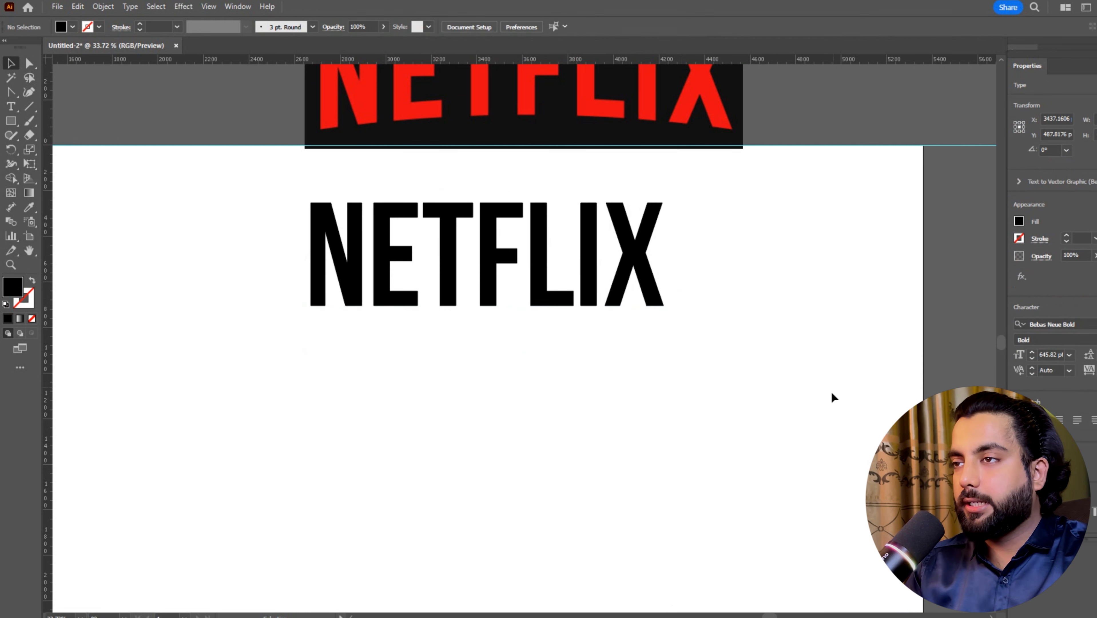
Step: Draw a black rectangle about 1869 × 693 px below the NETFLIX text
{"action": "left_click", "coordinate": [18, 126]}
{"action": "left_click_drag", "start_coordinate": [299, 380], "coordinate": [717, 509]}
{"action": "key", "text": "v"}
Step: Fill the NETFLIX text with the red sampled from the reference logo
{"action": "left_click", "coordinate": [580, 299]}
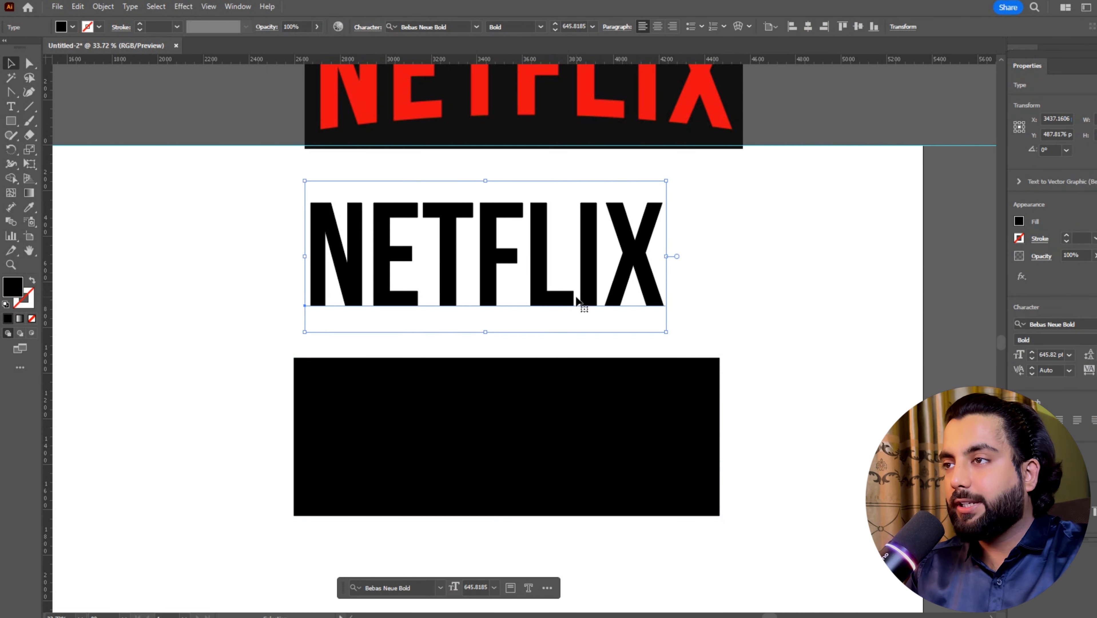
{"action": "key", "text": "i"}
{"action": "left_click", "coordinate": [645, 107]}
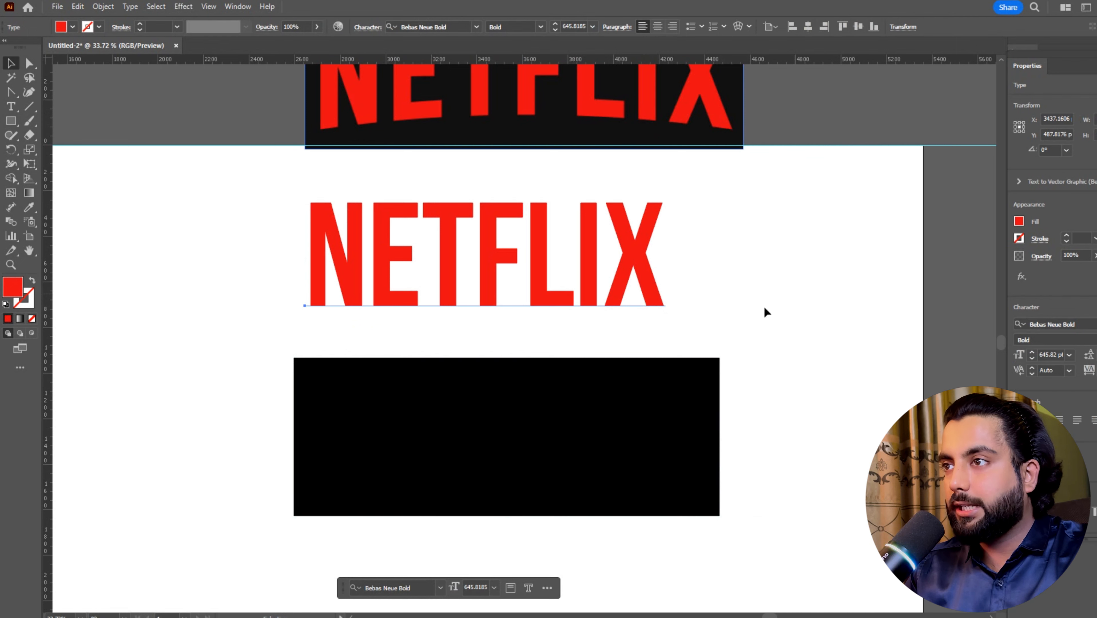
Step: Bend the black rectangle's bottom edge slightly upward at its midpoint with the Anchor Point tool to form a shallow arch
{"action": "left_click_drag", "start_coordinate": [641, 392], "coordinate": [611, 409]}
{"action": "key", "text": "a"}
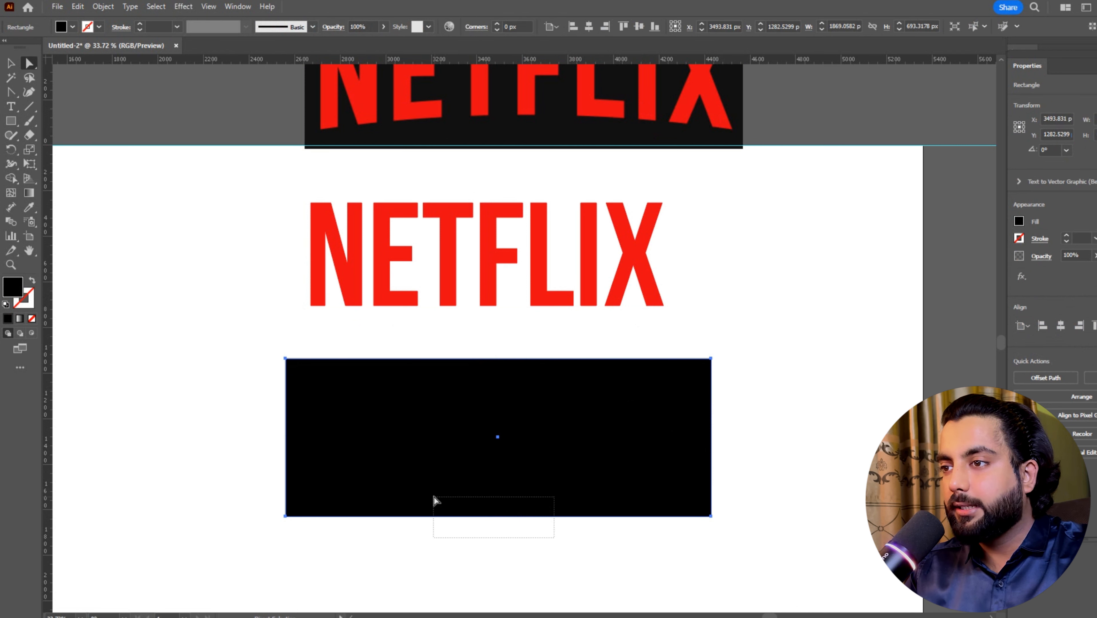
{"action": "left_click_drag", "start_coordinate": [435, 501], "coordinate": [436, 502]}
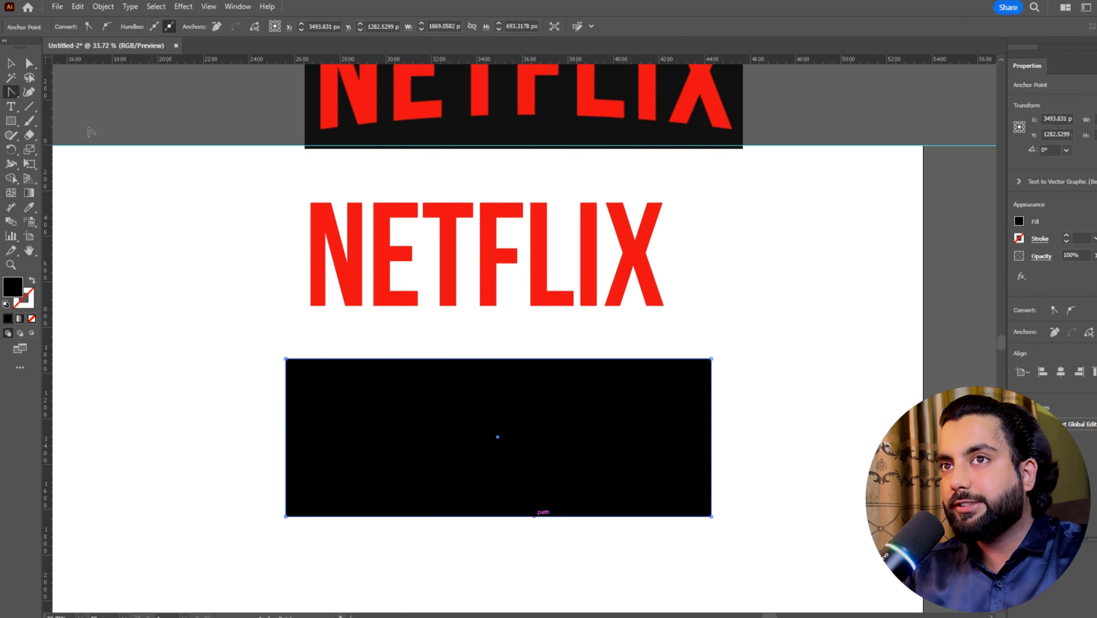
{"action": "right_click", "coordinate": [8, 94]}
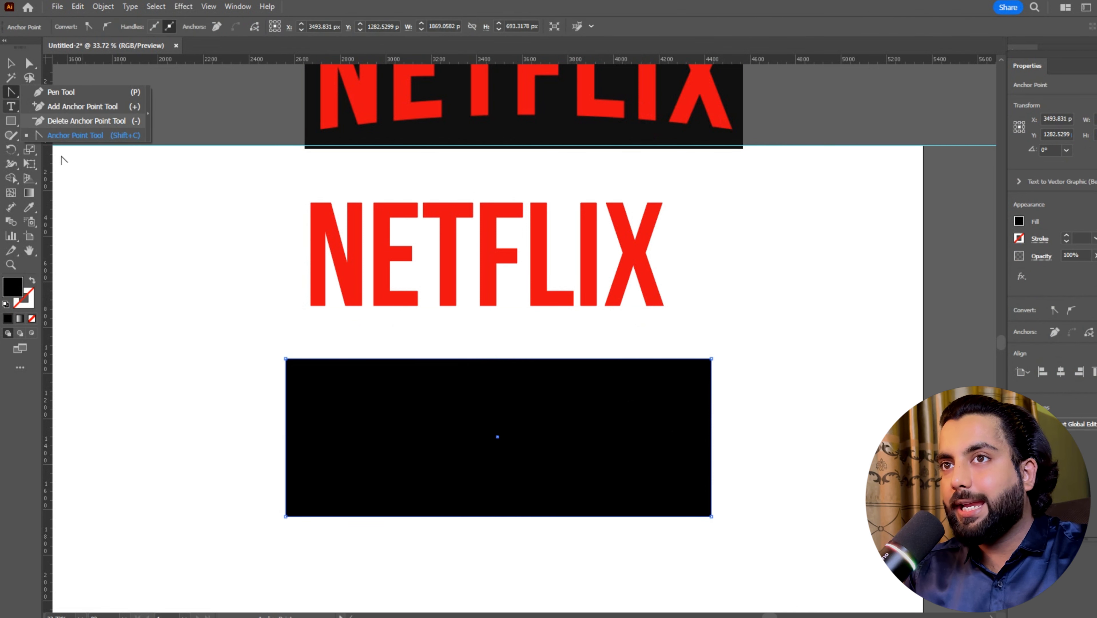
{"action": "left_click", "coordinate": [67, 139]}
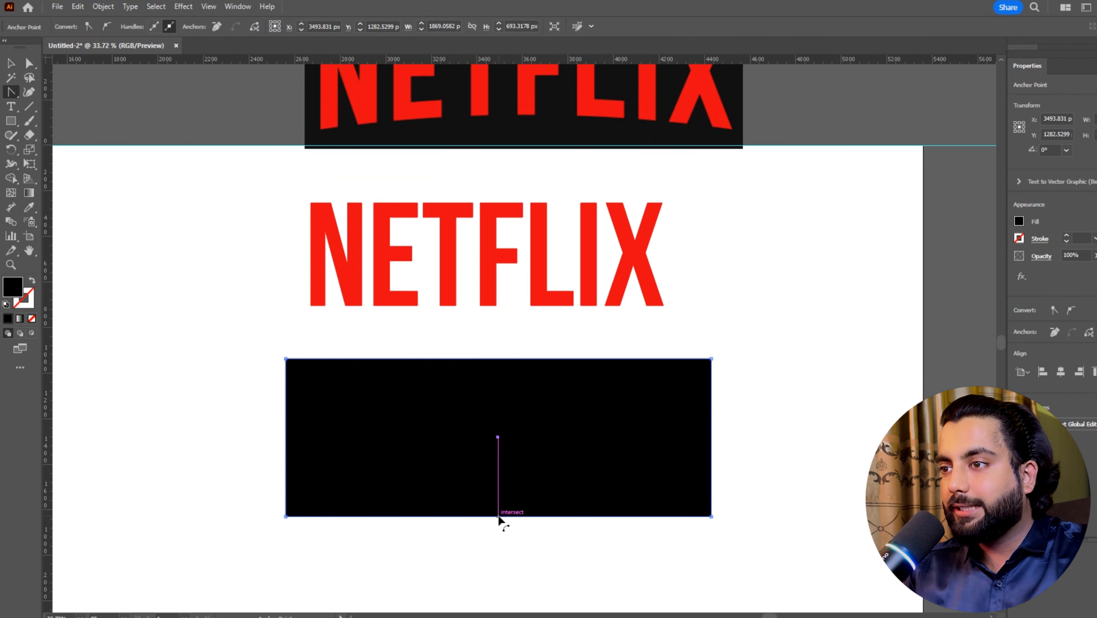
{"action": "left_click_drag", "start_coordinate": [499, 516], "coordinate": [498, 497]}
{"action": "key", "text": "v"}
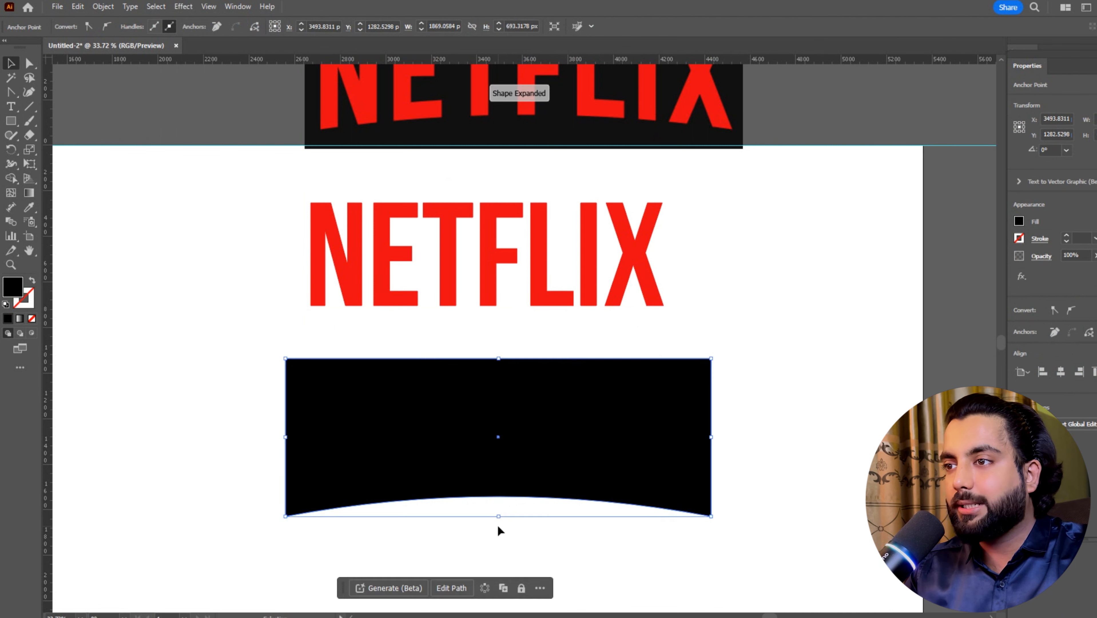
{"action": "left_click", "coordinate": [499, 526]}
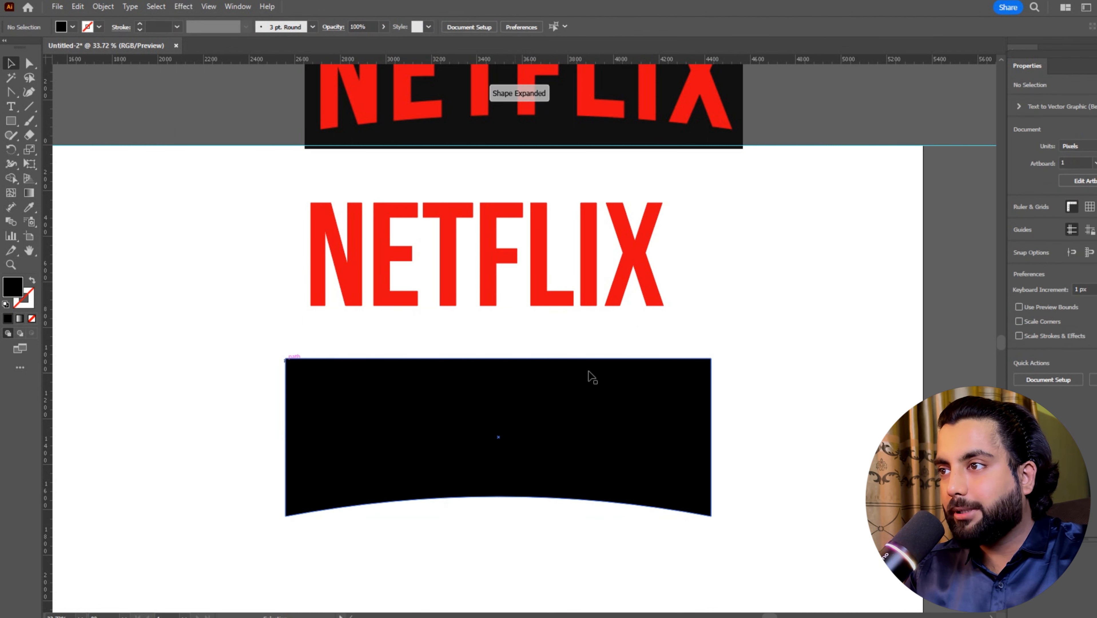
Step: Reposition the arched black shape and the red NETFLIX text so the shape sits just below the text
{"action": "left_click_drag", "start_coordinate": [543, 445], "coordinate": [519, 359]}
{"action": "left_click_drag", "start_coordinate": [597, 349], "coordinate": [585, 394]}
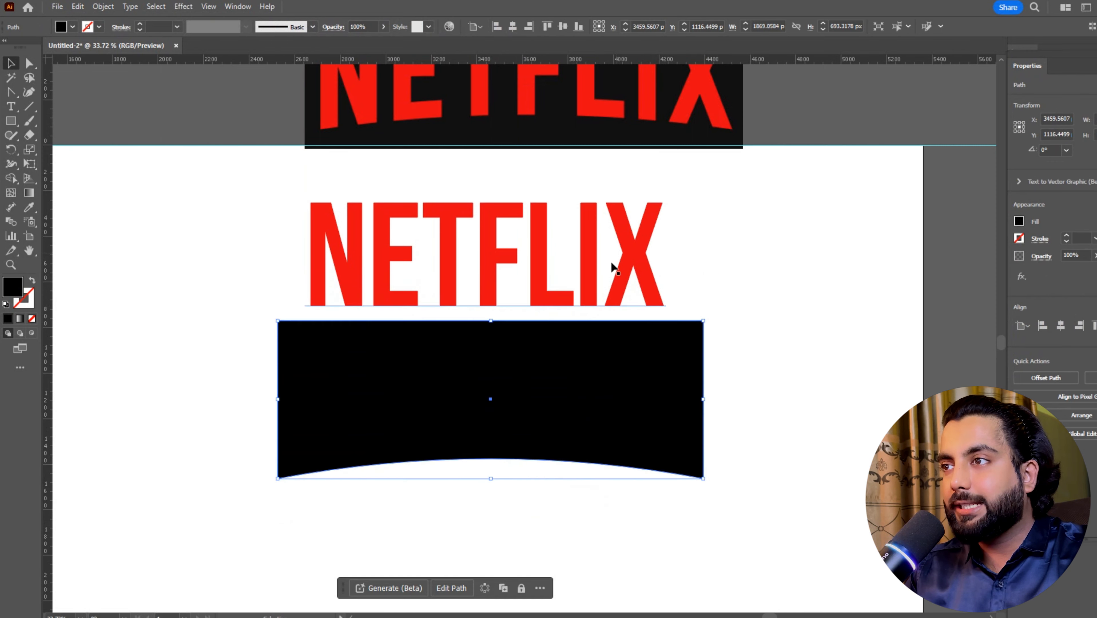
{"action": "left_click_drag", "start_coordinate": [612, 266], "coordinate": [647, 302]}
Step: Distort the NETFLIX text into the arched black shape using Envelope Distort's Make with Top Object
{"action": "left_click_drag", "start_coordinate": [615, 408], "coordinate": [267, 196]}
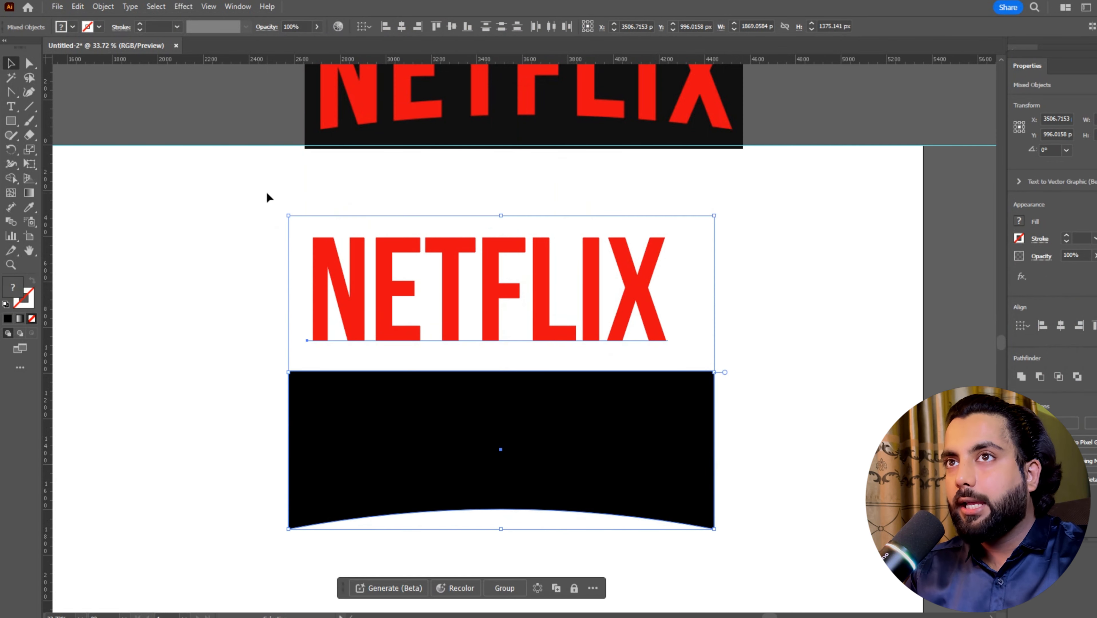
{"action": "left_click", "coordinate": [108, 7]}
{"action": "mouse_move", "coordinate": [193, 385]}
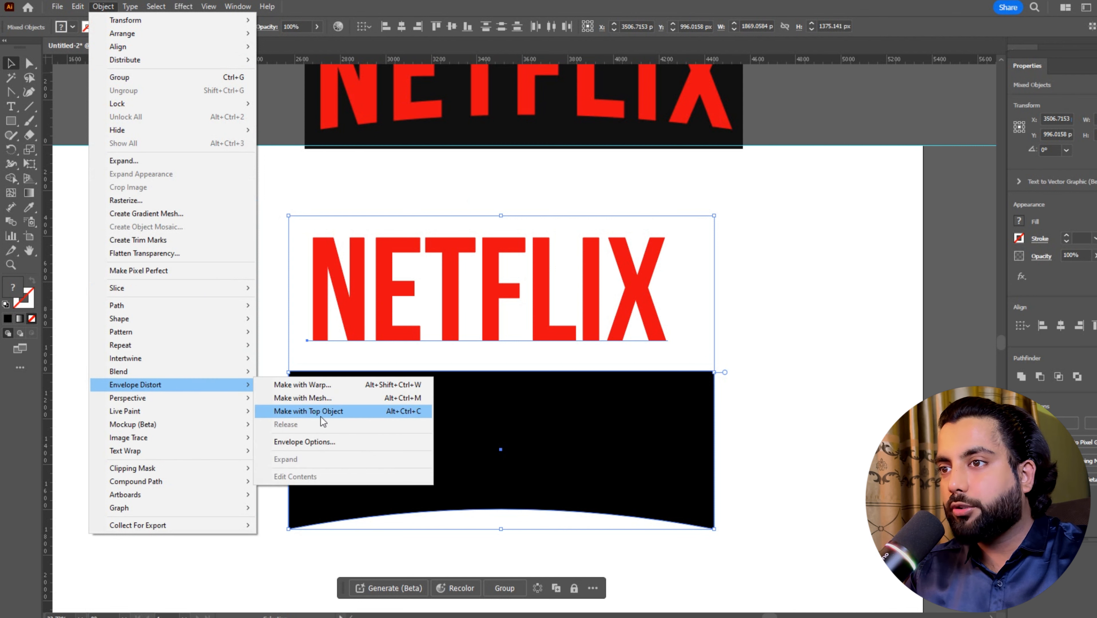
{"action": "left_click", "coordinate": [358, 416]}
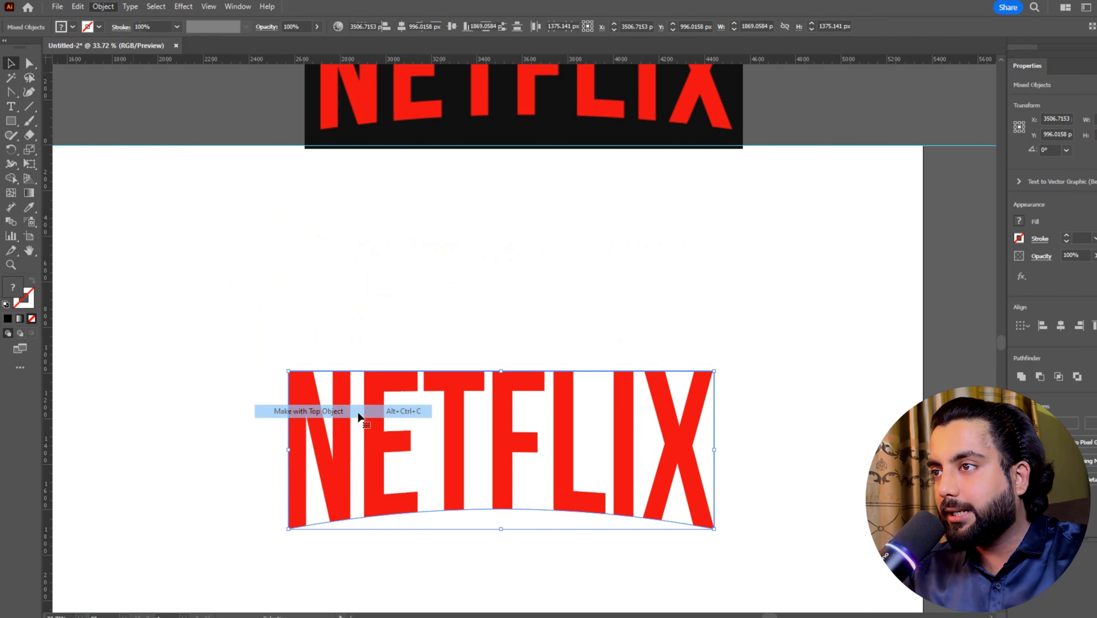
{"action": "left_click", "coordinate": [605, 355]}
Step: Move the distorted NETFLIX text up toward the reference image
{"action": "left_click_drag", "start_coordinate": [558, 449], "coordinate": [562, 384]}
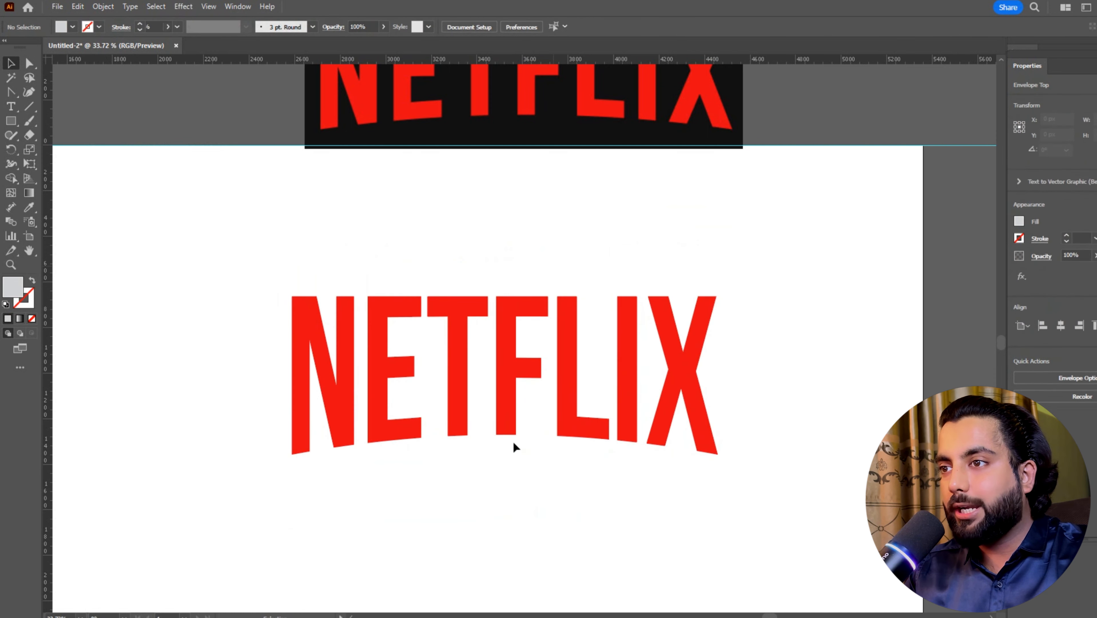
{"action": "left_click", "coordinate": [514, 446]}
{"action": "scroll", "coordinate": [588, 465], "scroll_direction": "up", "scroll_amount": 2}
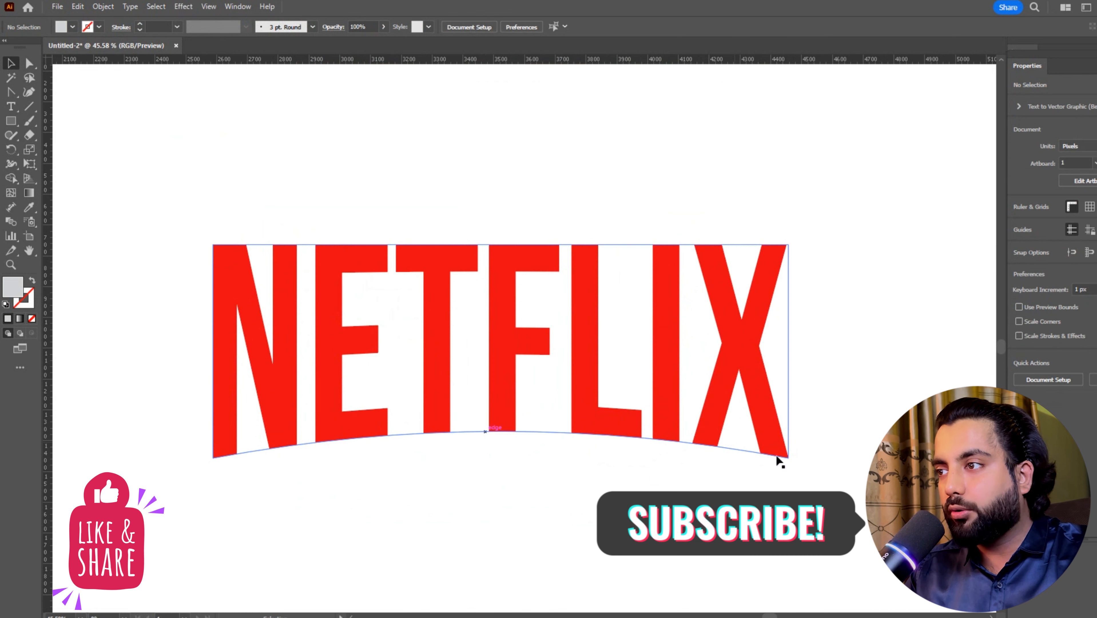
{"action": "scroll", "coordinate": [592, 400], "scroll_direction": "down", "scroll_amount": 1}
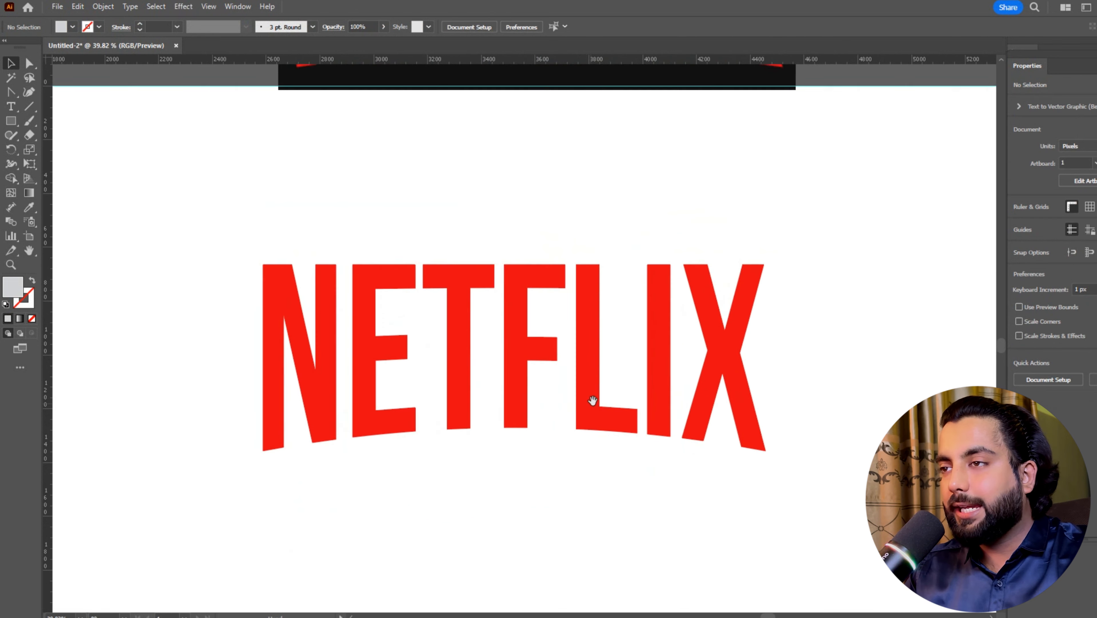
{"action": "scroll", "coordinate": [585, 381], "scroll_direction": "down", "scroll_amount": 1}
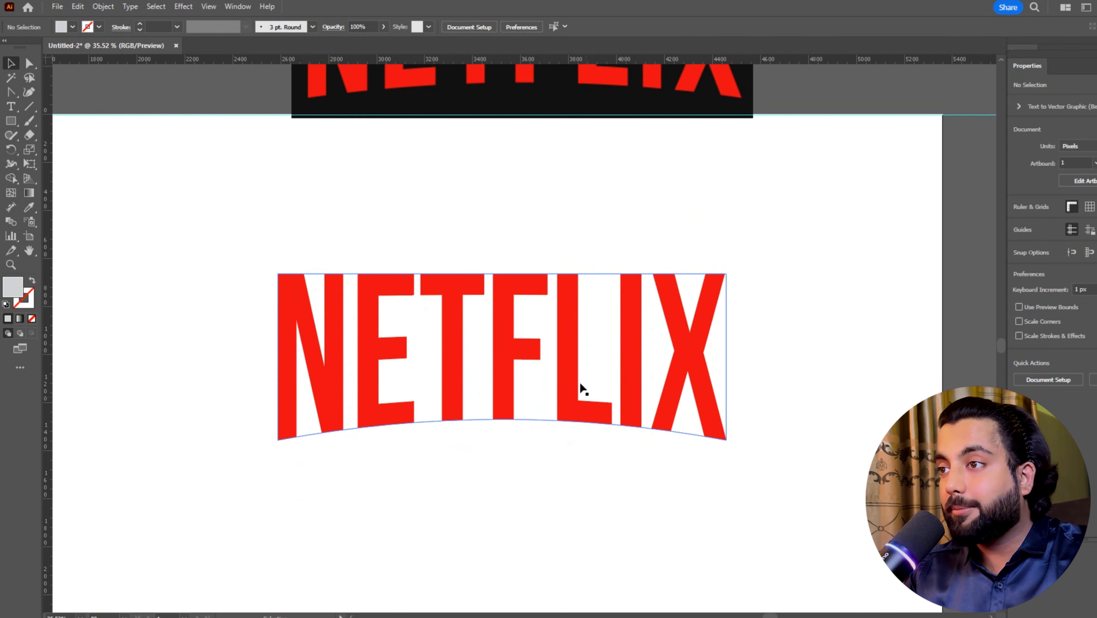
Step: Change the text inside the envelope to MY NEW NETFLIX and leave isolation mode
{"action": "double_click", "coordinate": [574, 380]}
{"action": "double_click", "coordinate": [561, 379]}
{"action": "key", "text": "ctrl+a"}
{"action": "left_click", "coordinate": [546, 372]}
{"action": "key", "text": "ctrl+a"}
{"action": "key", "text": "Left"}
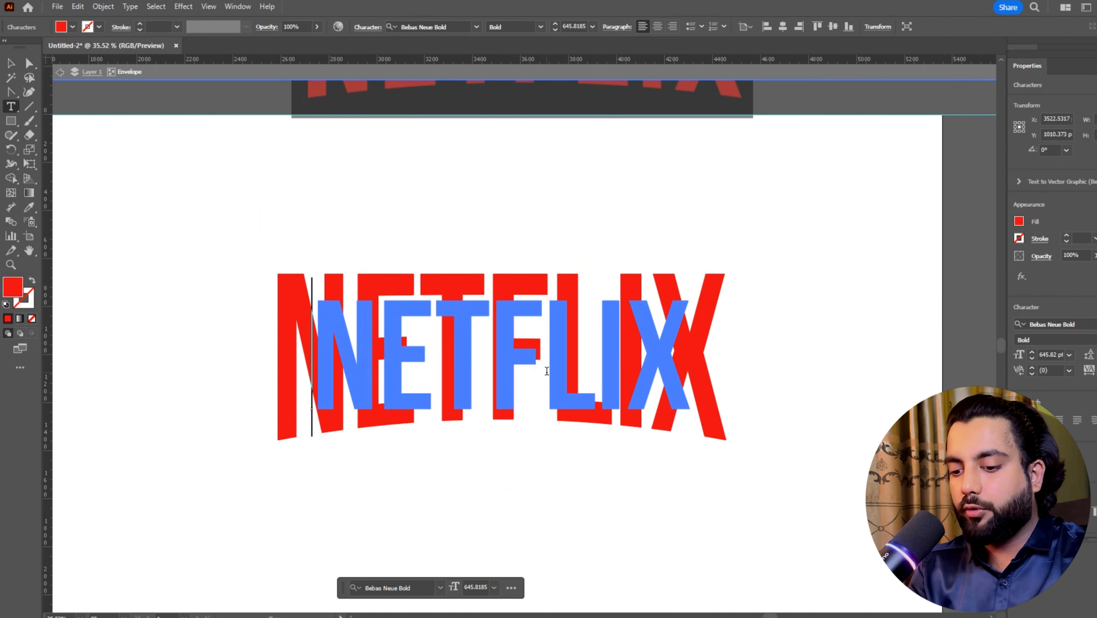
{"action": "type", "text": "MY NEW"}
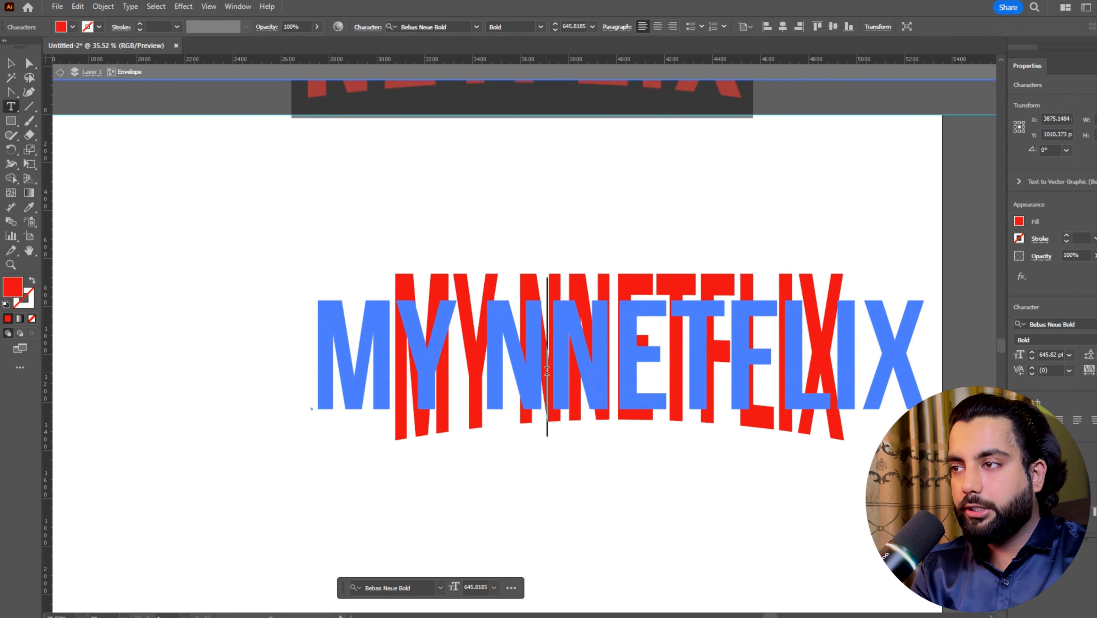
{"action": "key", "text": "Escape"}
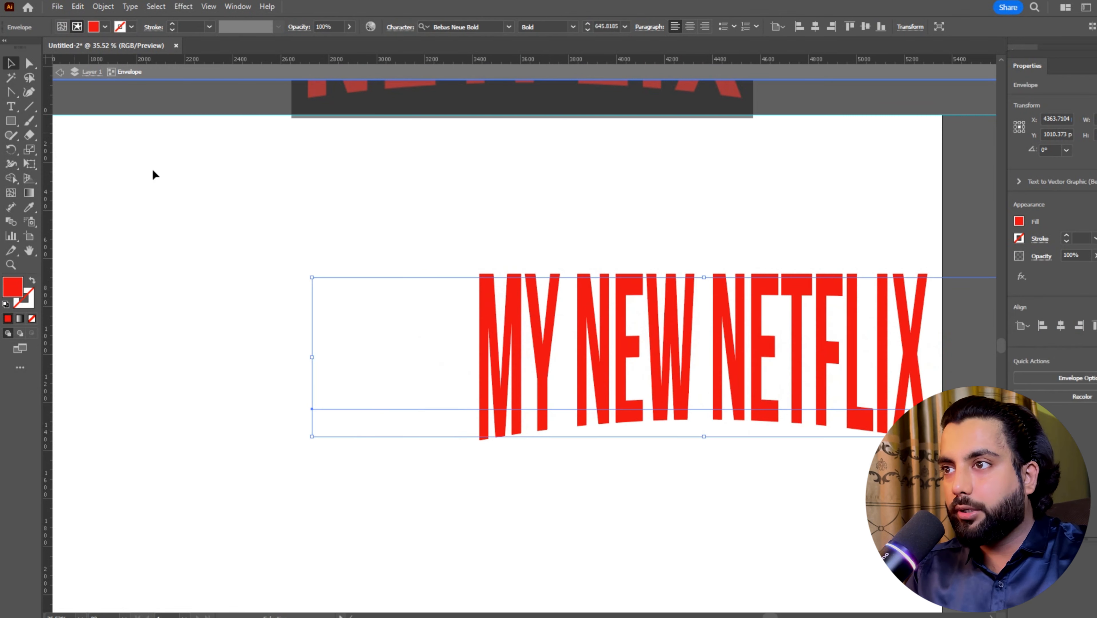
{"action": "key", "text": "Escape"}
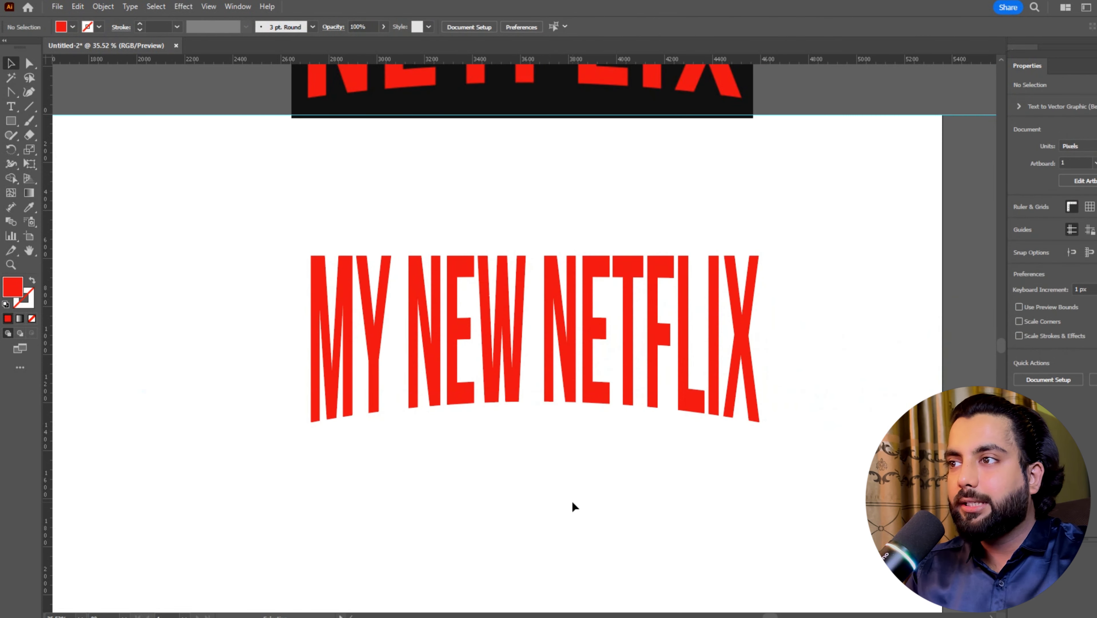
Step: Undo the MY NEW NETFLIX text change and move the arched NETFLIX text out past the artboard's right edge
{"action": "key", "text": "ctrl+z"}
{"action": "left_click", "coordinate": [544, 417]}
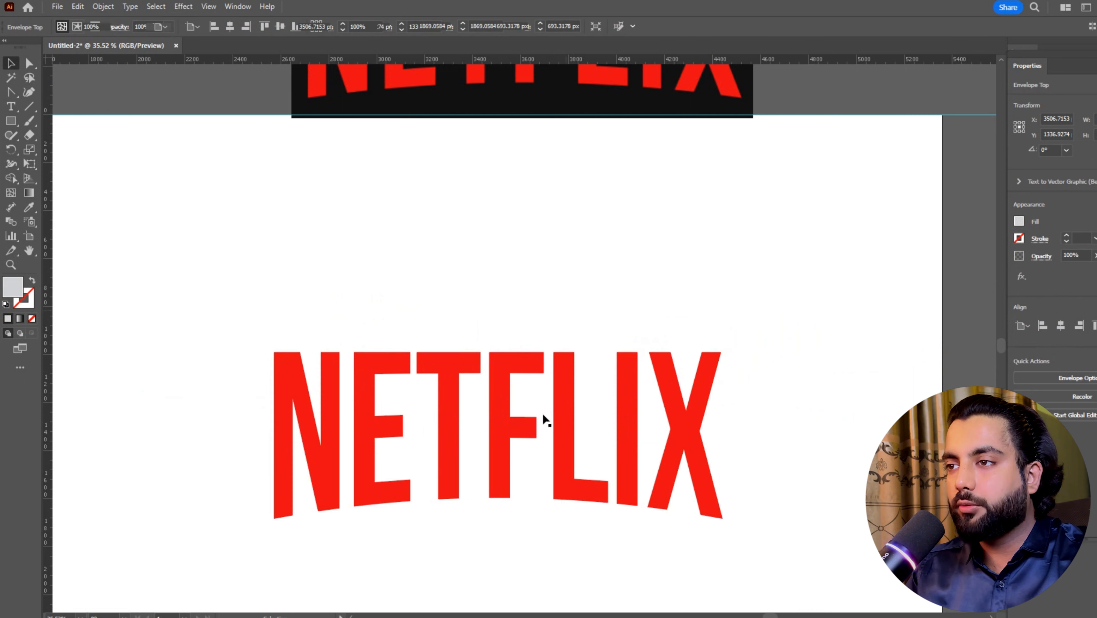
{"action": "scroll", "coordinate": [616, 424], "scroll_direction": "down", "scroll_amount": 1}
{"action": "left_click_drag", "start_coordinate": [547, 481], "coordinate": [567, 239]}
{"action": "left_click_drag", "start_coordinate": [541, 329], "coordinate": [532, 288]}
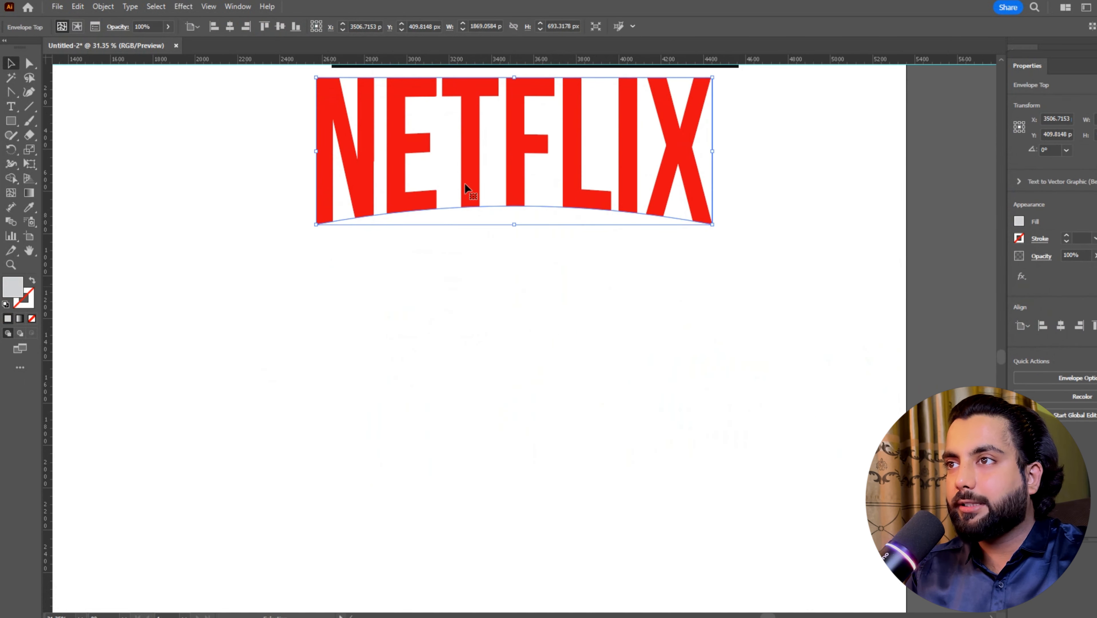
{"action": "left_click_drag", "start_coordinate": [465, 188], "coordinate": [883, 189]}
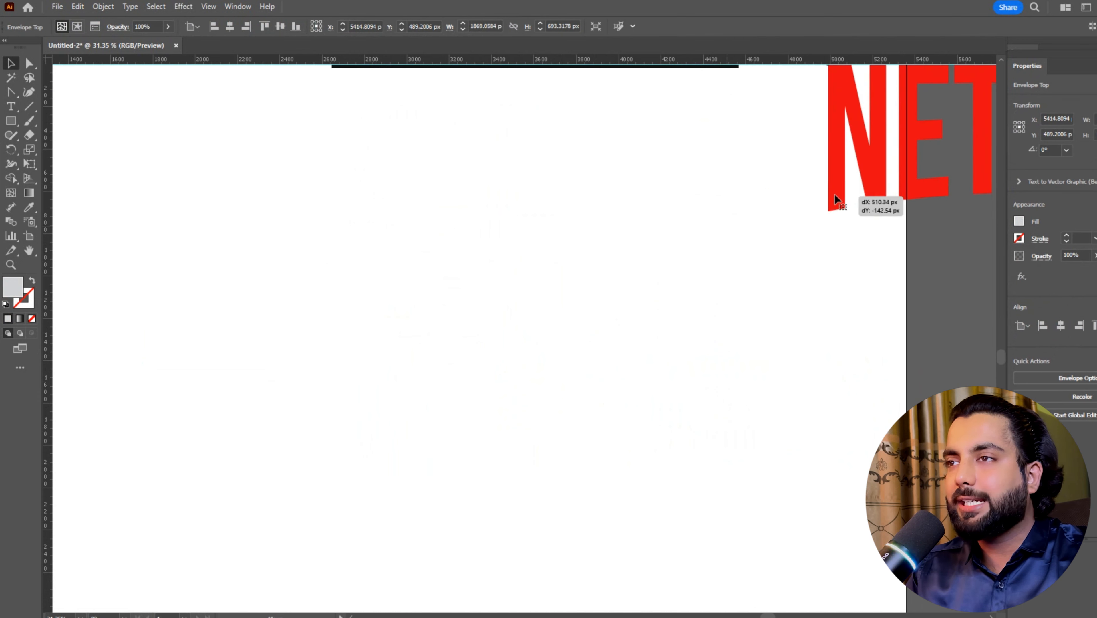
{"action": "left_click", "coordinate": [496, 294]}
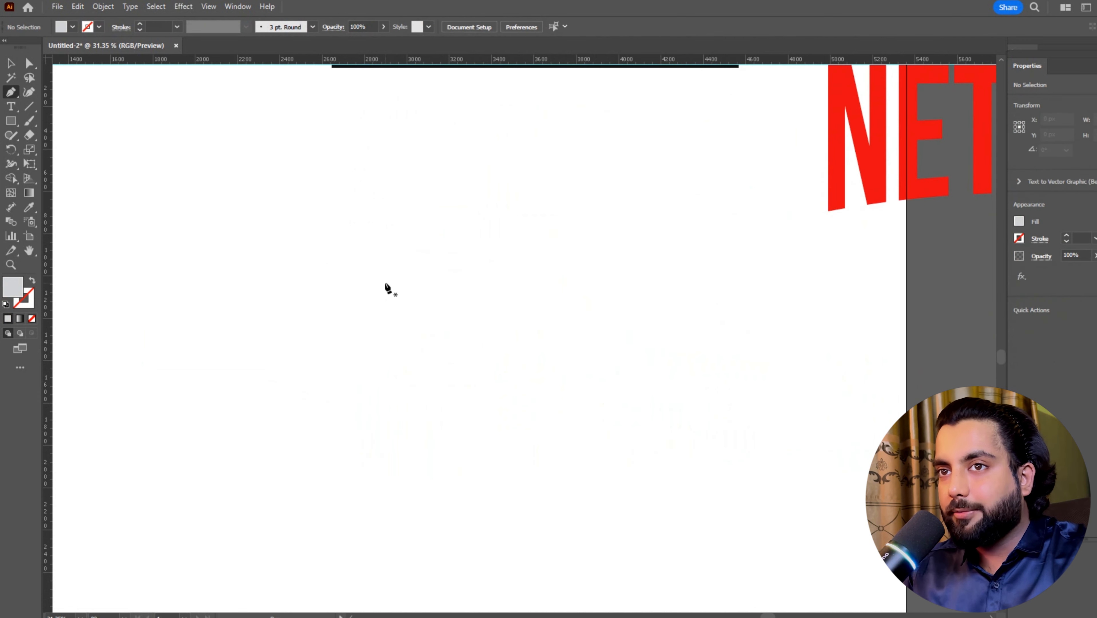
Step: Draw an open V-shaped path about 255 px wide and 129 px high, with no fill and a black 1 pt stroke
{"action": "key", "text": "d"}
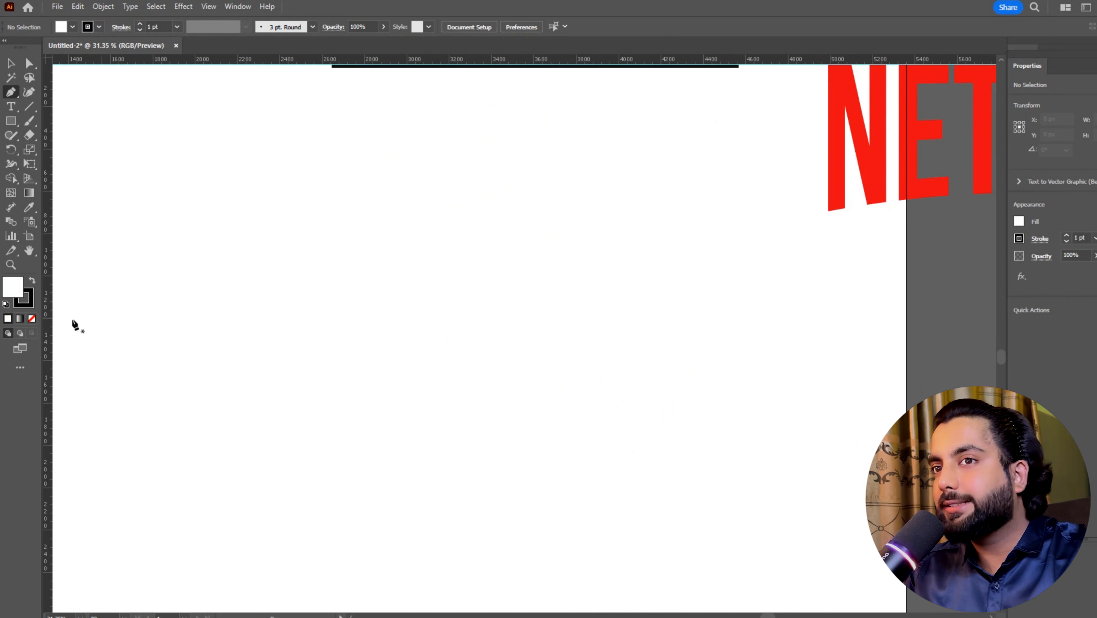
{"action": "left_click", "coordinate": [31, 319]}
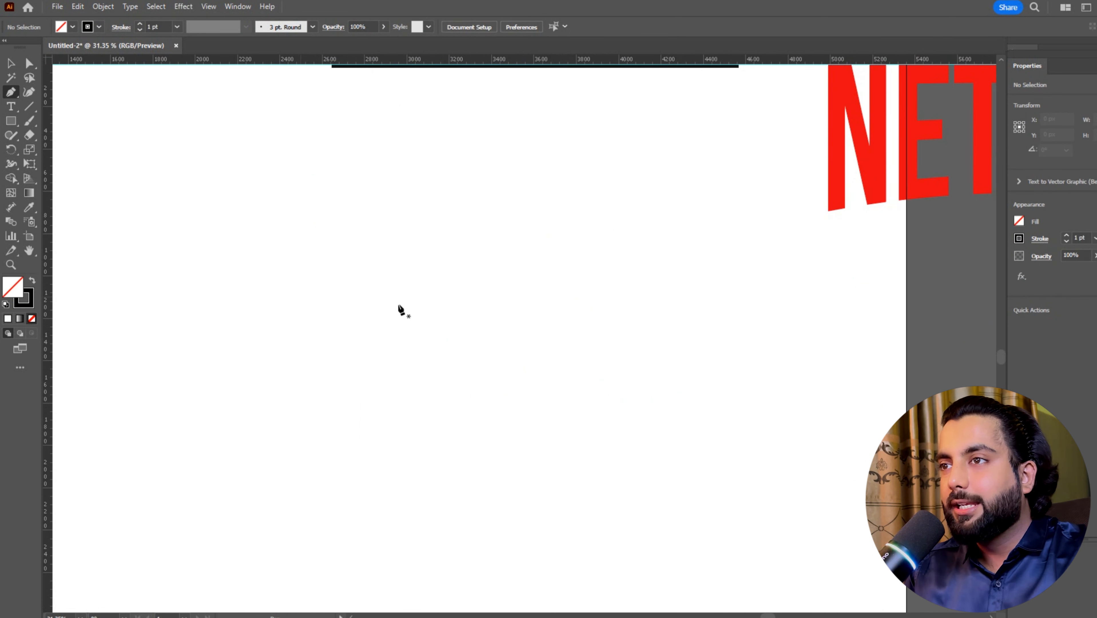
{"action": "left_click", "coordinate": [367, 267]}
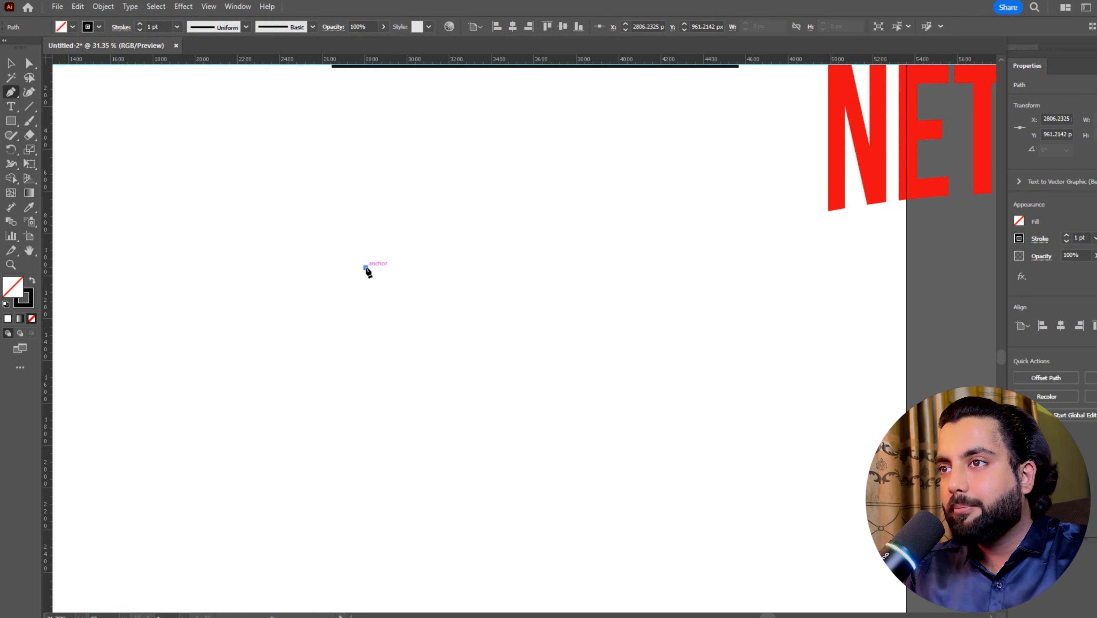
{"action": "left_click", "coordinate": [393, 296]}
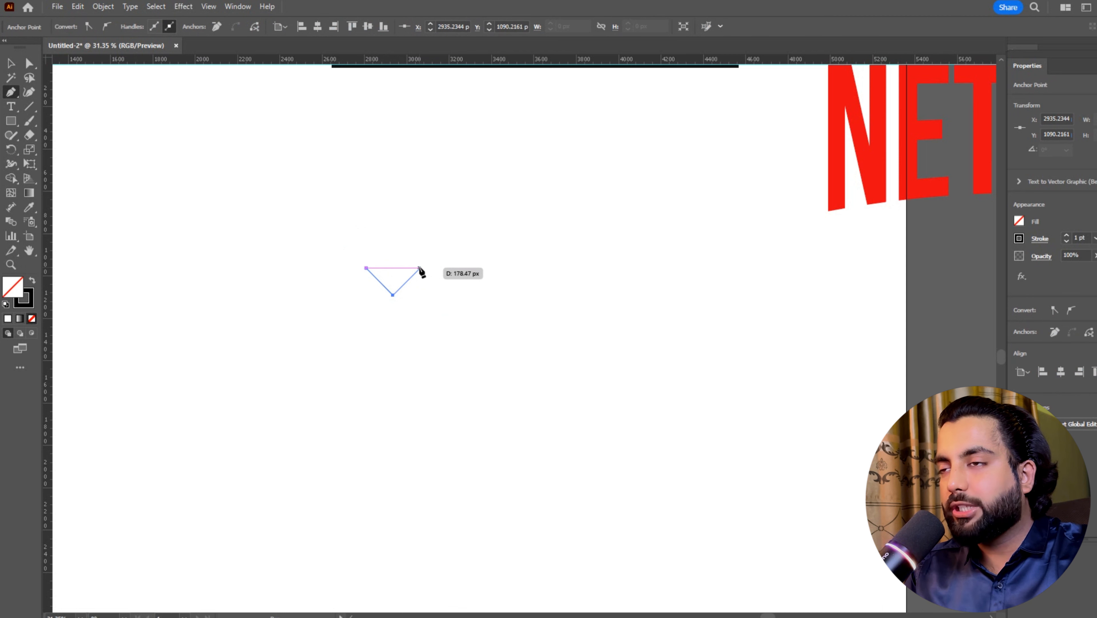
{"action": "left_click", "coordinate": [420, 268]}
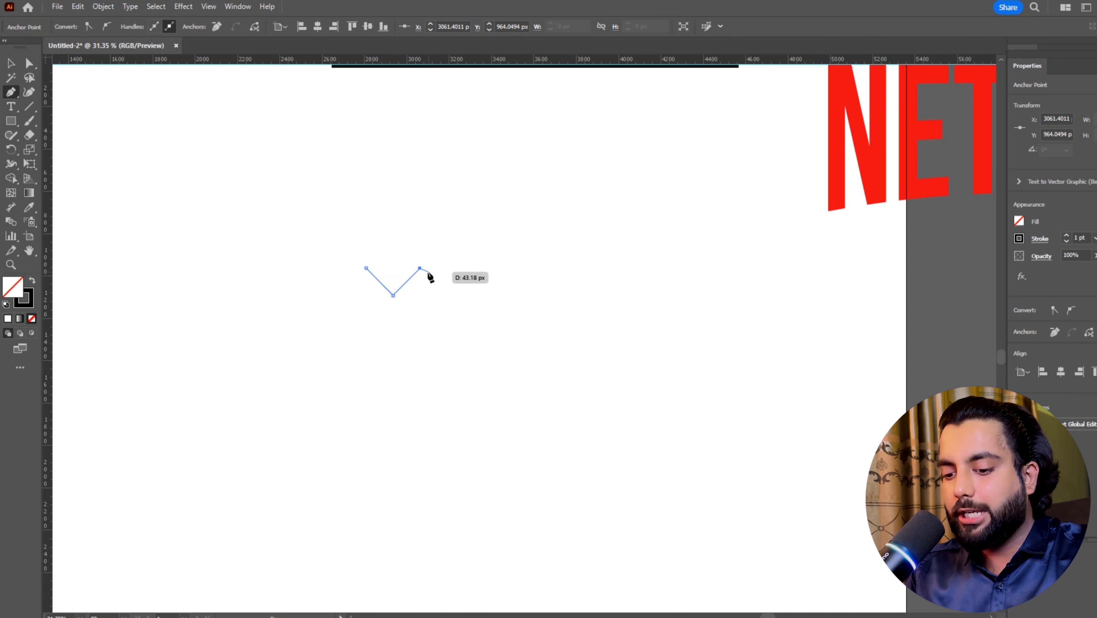
{"action": "key", "text": "v"}
Step: Thicken the V path's stroke to 67 pt and move the path to a clear area of the artboard
{"action": "left_click_drag", "start_coordinate": [375, 281], "coordinate": [627, 387]}
{"action": "left_click_drag", "start_coordinate": [525, 345], "coordinate": [451, 380]}
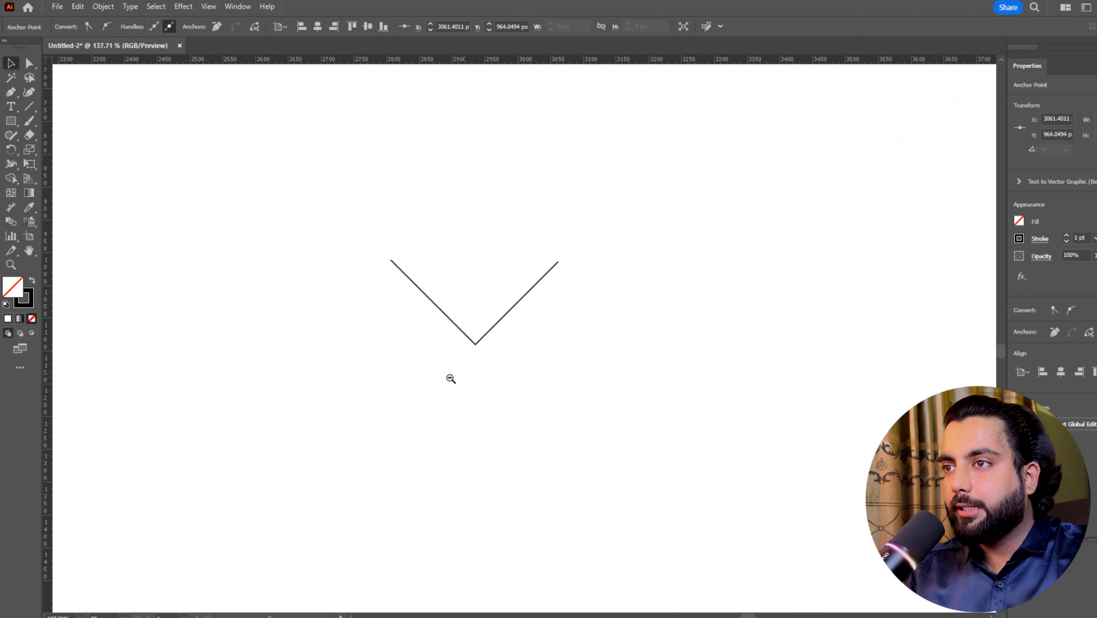
{"action": "left_click_drag", "start_coordinate": [497, 334], "coordinate": [446, 354]}
{"action": "left_click_drag", "start_coordinate": [332, 255], "coordinate": [558, 405]}
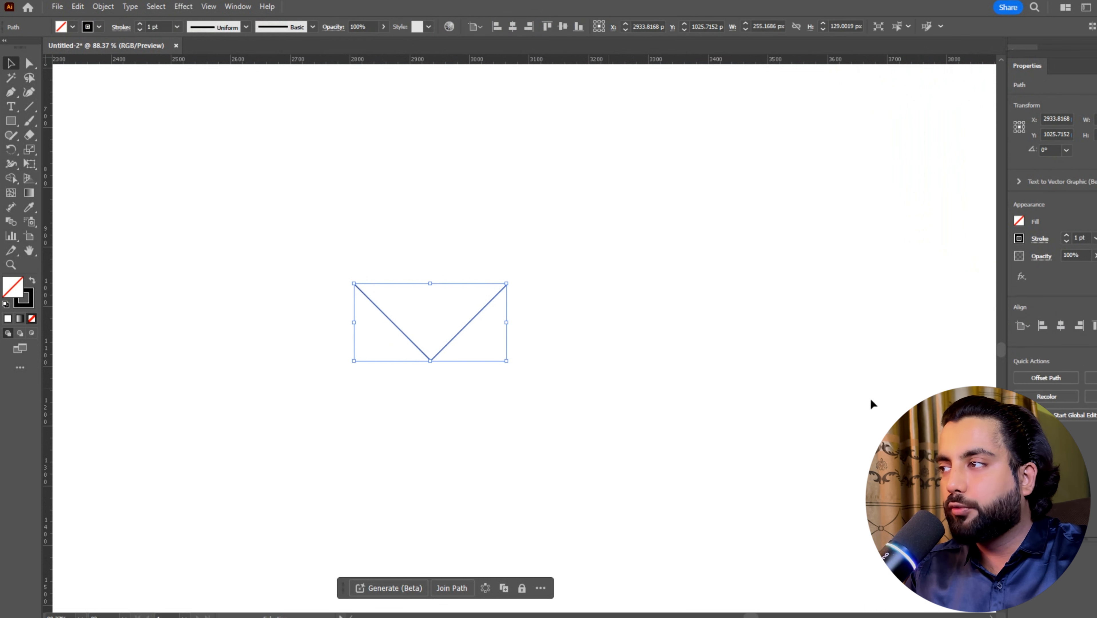
{"action": "left_click_drag", "start_coordinate": [1067, 238], "coordinate": [1067, 237]}
{"action": "left_click_drag", "start_coordinate": [851, 294], "coordinate": [367, 243], "text": "ctrl"}
{"action": "left_click_drag", "start_coordinate": [368, 242], "coordinate": [531, 330]}
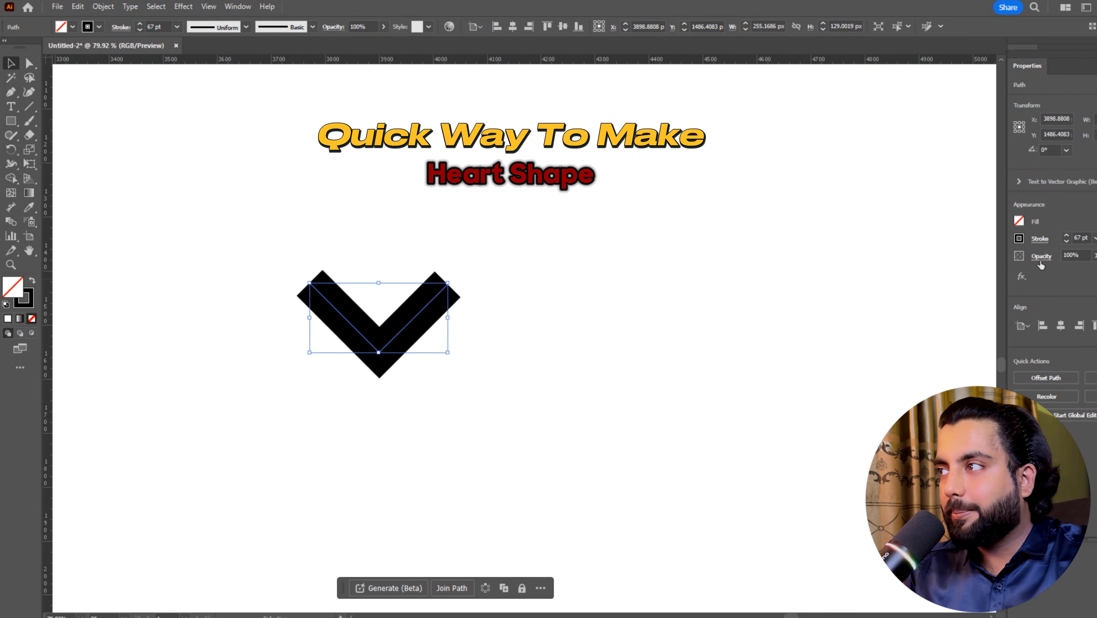
Step: Increase the V path's stroke weight to 256 pt to form an angular heart
{"action": "left_click", "coordinate": [1067, 237]}
{"action": "left_click", "coordinate": [1067, 237]}
{"action": "left_click", "coordinate": [1067, 238]}
{"action": "left_click", "coordinate": [1067, 237]}
{"action": "left_click", "coordinate": [1067, 237]}
{"action": "left_click", "coordinate": [1067, 237]}
{"action": "left_click", "coordinate": [1067, 237]}
{"action": "left_click", "coordinate": [1067, 237]}
{"action": "left_click", "coordinate": [1067, 237]}
{"action": "left_click", "coordinate": [1067, 237]}
{"action": "left_click", "coordinate": [1067, 237]}
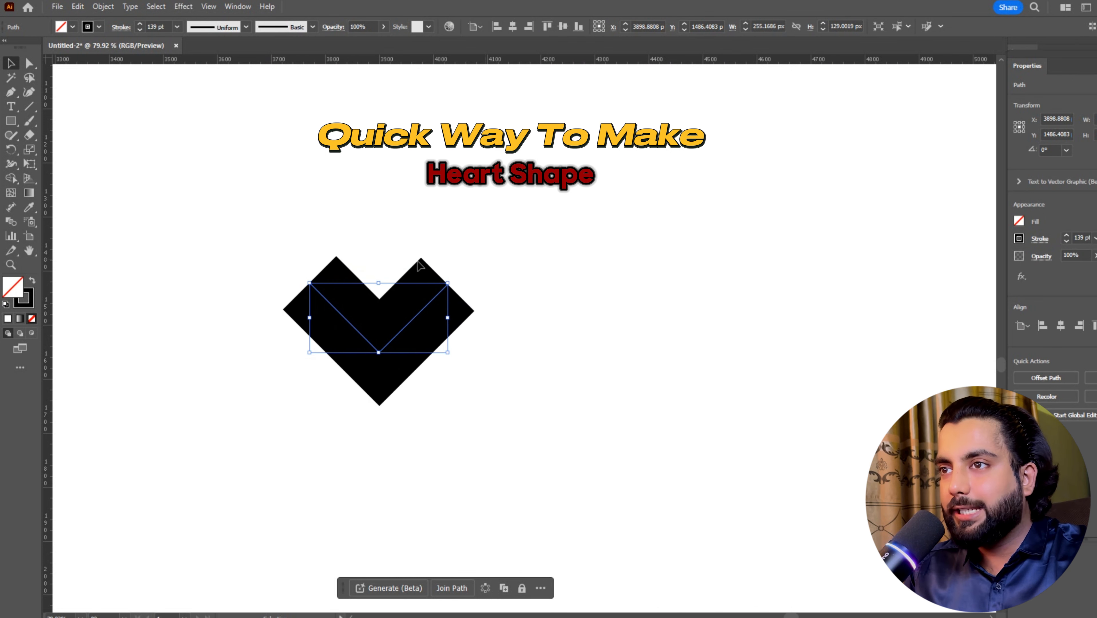
{"action": "left_click", "coordinate": [1067, 238]}
{"action": "left_click", "coordinate": [1067, 237]}
{"action": "left_click", "coordinate": [1067, 237]}
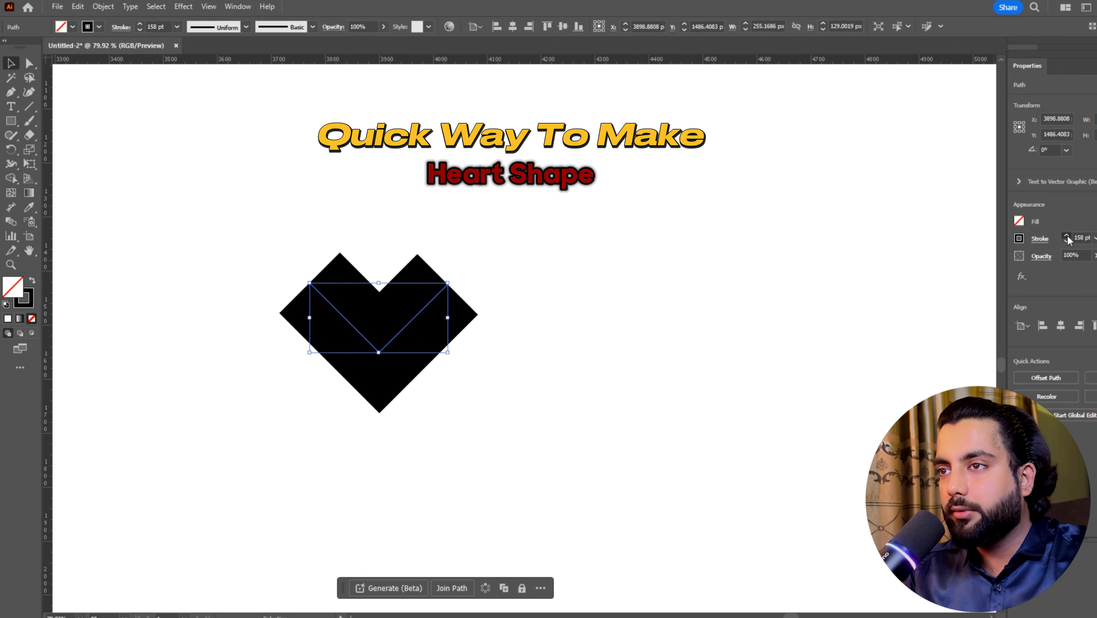
{"action": "left_click", "coordinate": [1067, 237]}
{"action": "left_click", "coordinate": [1067, 237]}
{"action": "left_click", "coordinate": [1067, 238]}
{"action": "left_click", "coordinate": [1067, 237]}
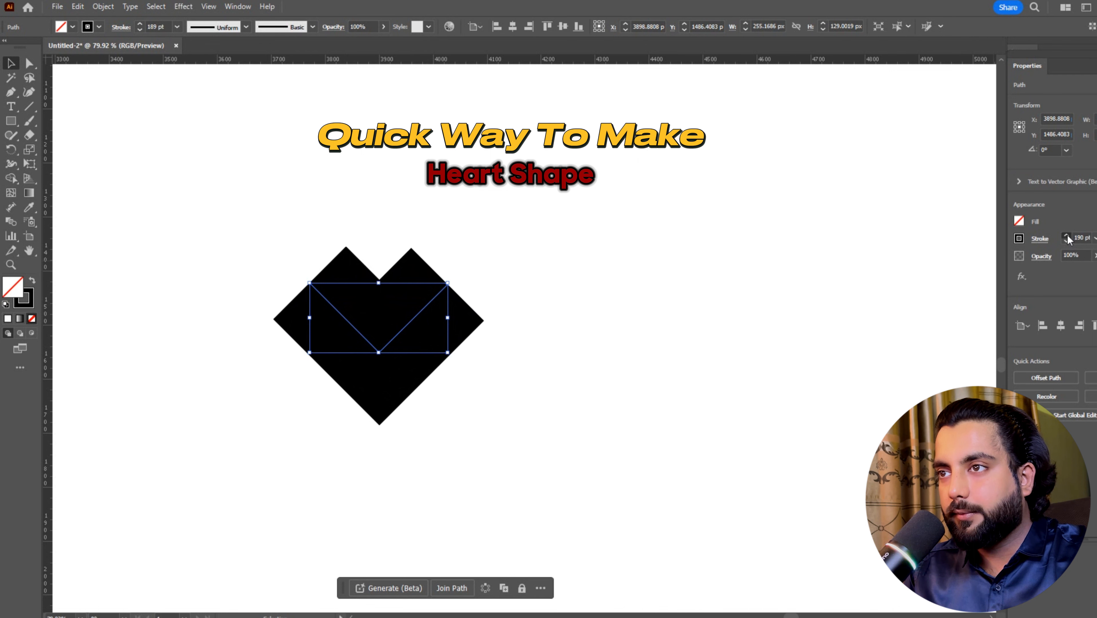
{"action": "left_click", "coordinate": [1067, 237]}
{"action": "left_click", "coordinate": [1067, 237]}
{"action": "left_click", "coordinate": [1067, 237]}
{"action": "left_click", "coordinate": [1067, 238]}
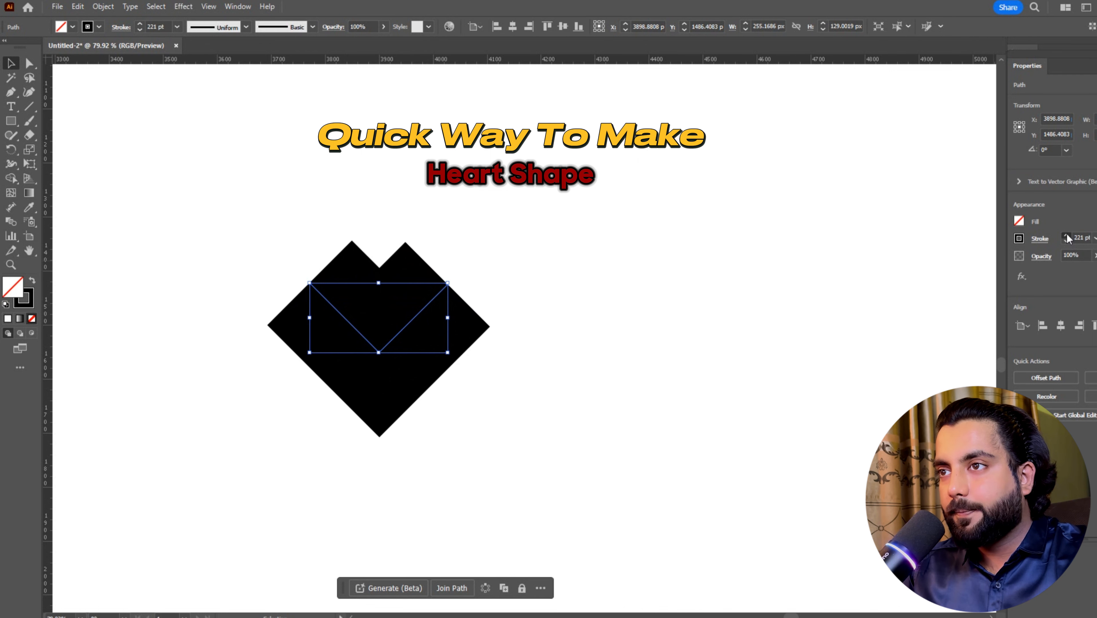
{"action": "left_click", "coordinate": [1067, 237]}
{"action": "left_click", "coordinate": [1067, 237]}
{"action": "left_click", "coordinate": [1067, 237]}
{"action": "left_click", "coordinate": [1067, 237]}
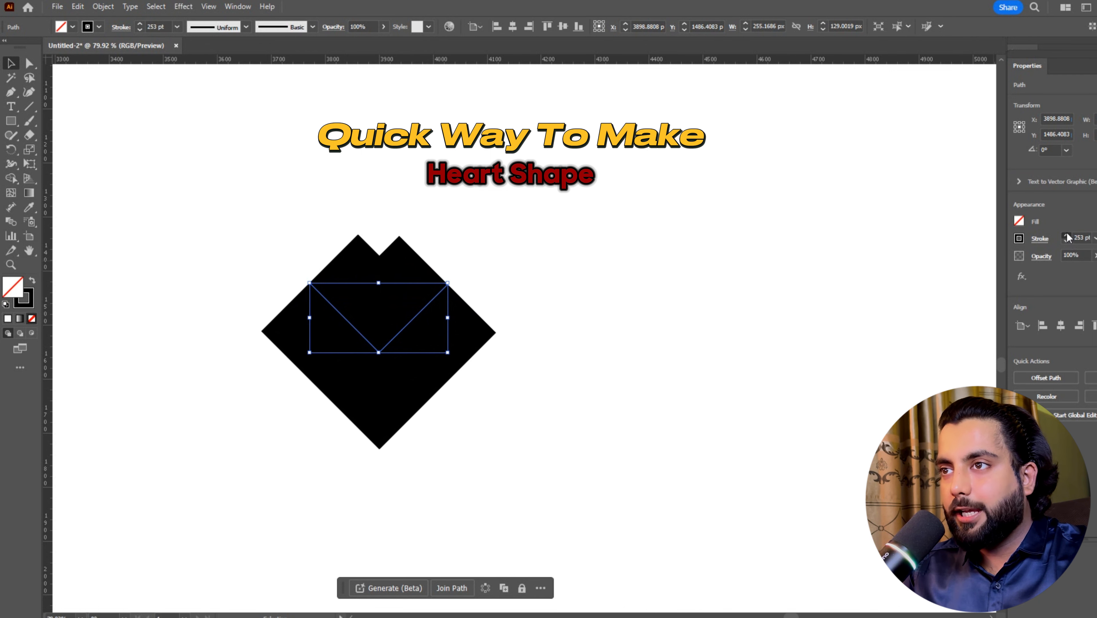
{"action": "left_click", "coordinate": [1067, 237]}
Step: Give the V path's stroke round caps to turn the angular form into a heart
{"action": "left_click_drag", "start_coordinate": [300, 220], "coordinate": [510, 383]}
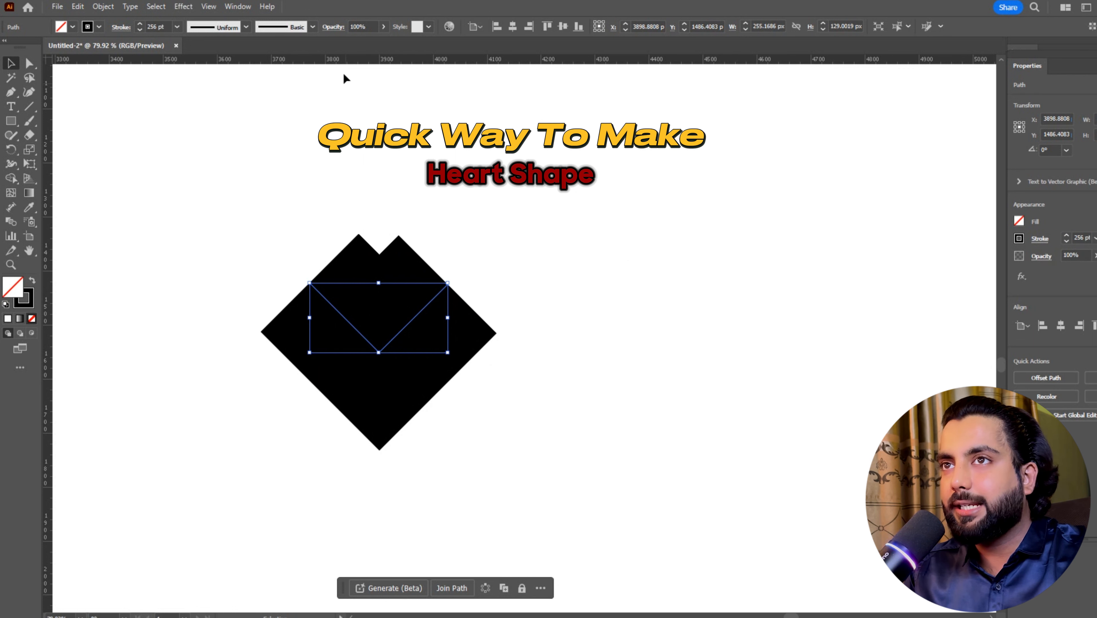
{"action": "left_click", "coordinate": [117, 28]}
{"action": "left_click", "coordinate": [119, 31]}
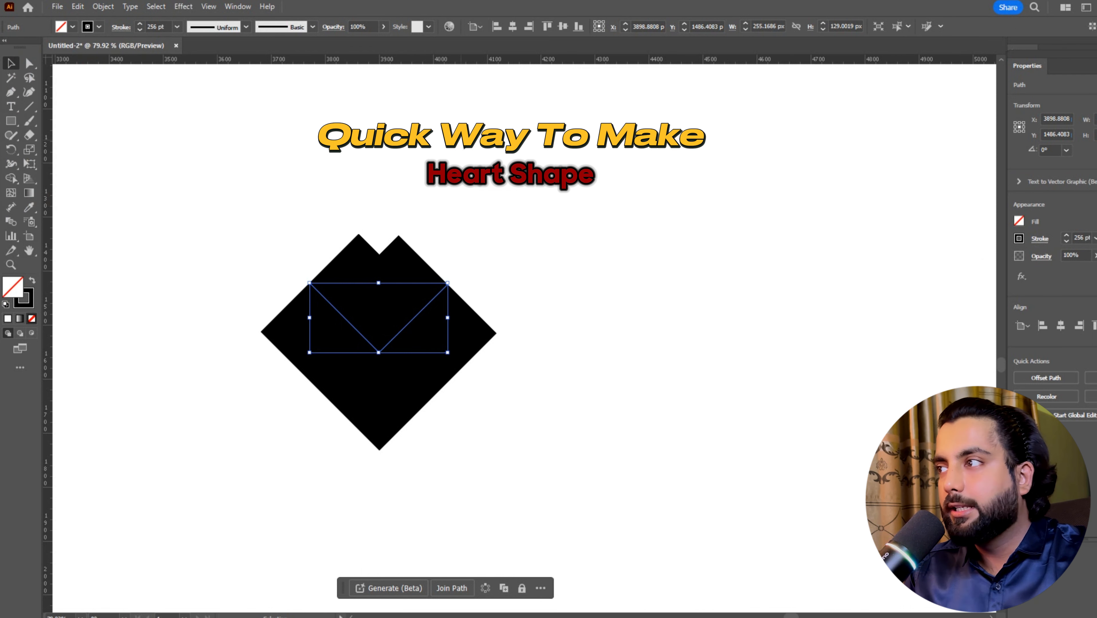
{"action": "left_click", "coordinate": [1040, 240]}
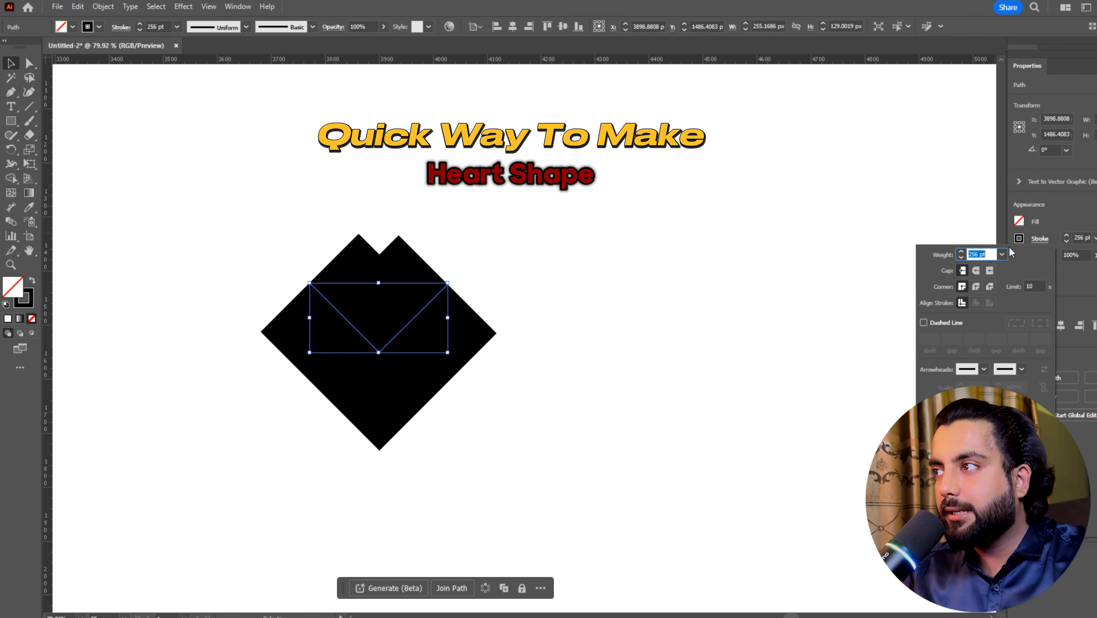
{"action": "left_click", "coordinate": [975, 271]}
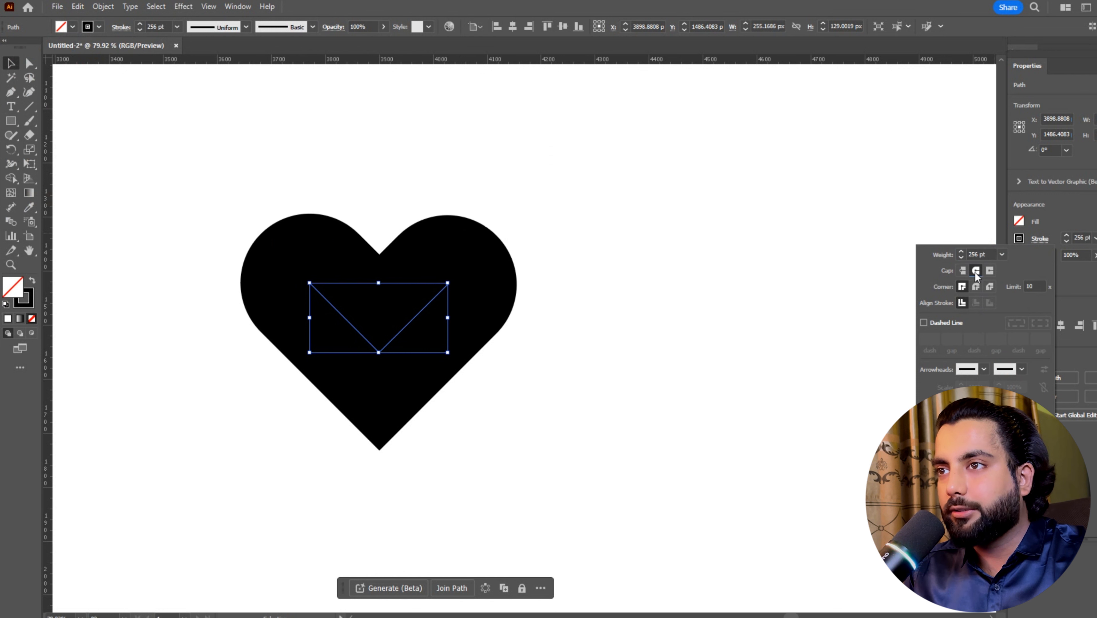
{"action": "left_click_drag", "start_coordinate": [255, 182], "coordinate": [552, 379]}
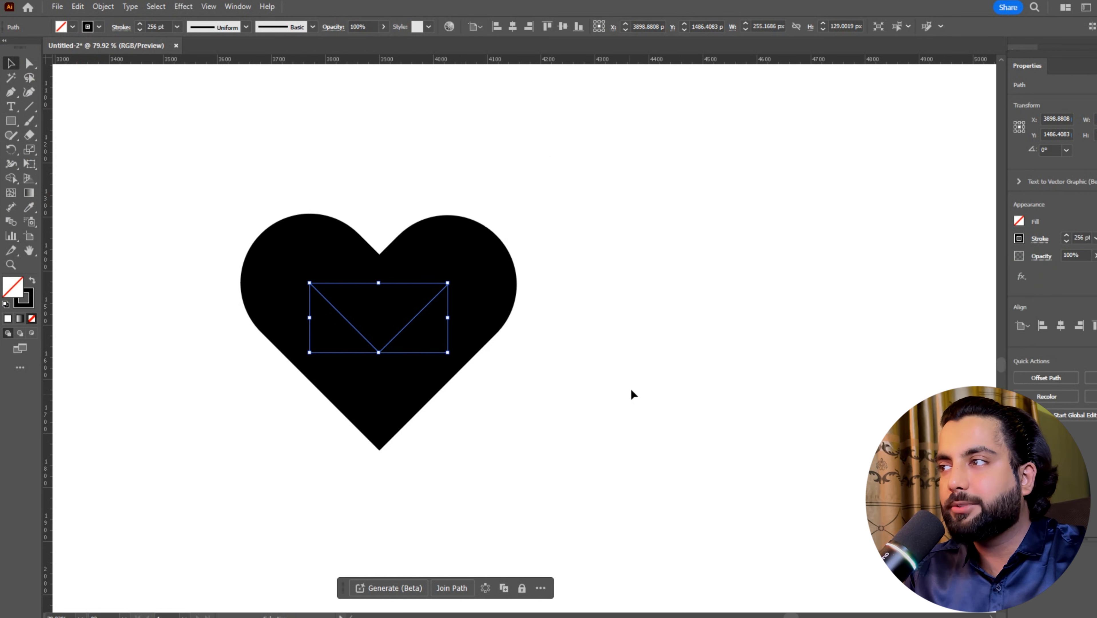
Step: Raise the heart's stroke weight to 289 pt and shift the heart slightly to the right
{"action": "left_click", "coordinate": [1066, 238]}
{"action": "left_click", "coordinate": [1067, 237]}
{"action": "left_click_drag", "start_coordinate": [387, 346], "coordinate": [457, 357]}
Step: Try to reduce the height of the V path behind the heart, and undo the change
{"action": "left_click_drag", "start_coordinate": [346, 187], "coordinate": [565, 398]}
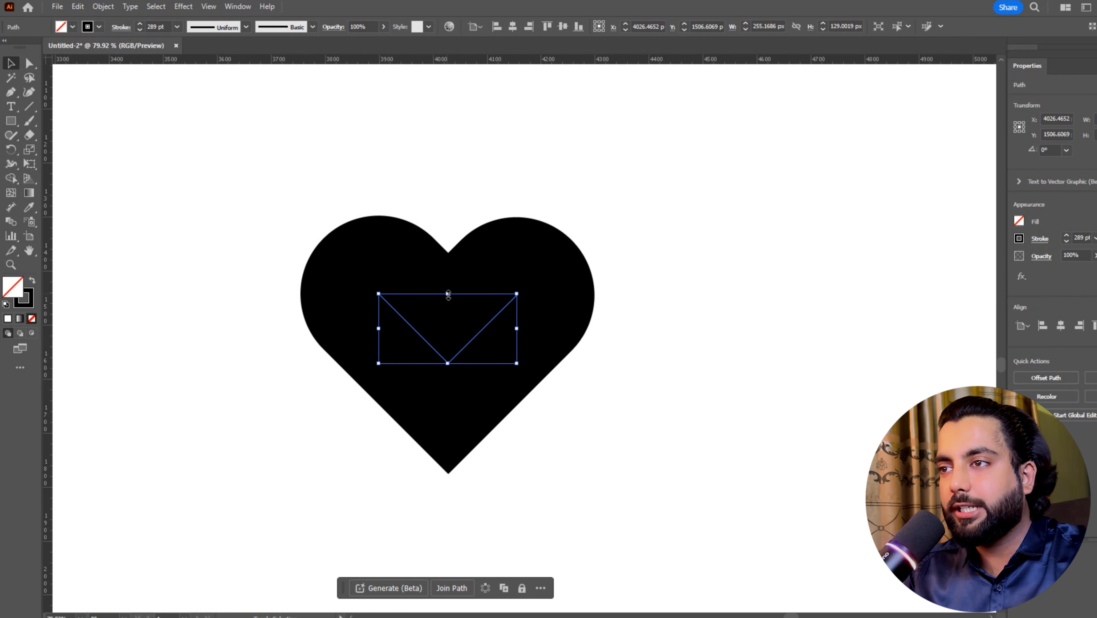
{"action": "left_click_drag", "start_coordinate": [448, 294], "coordinate": [448, 333]}
{"action": "key", "text": "ctrl+z"}
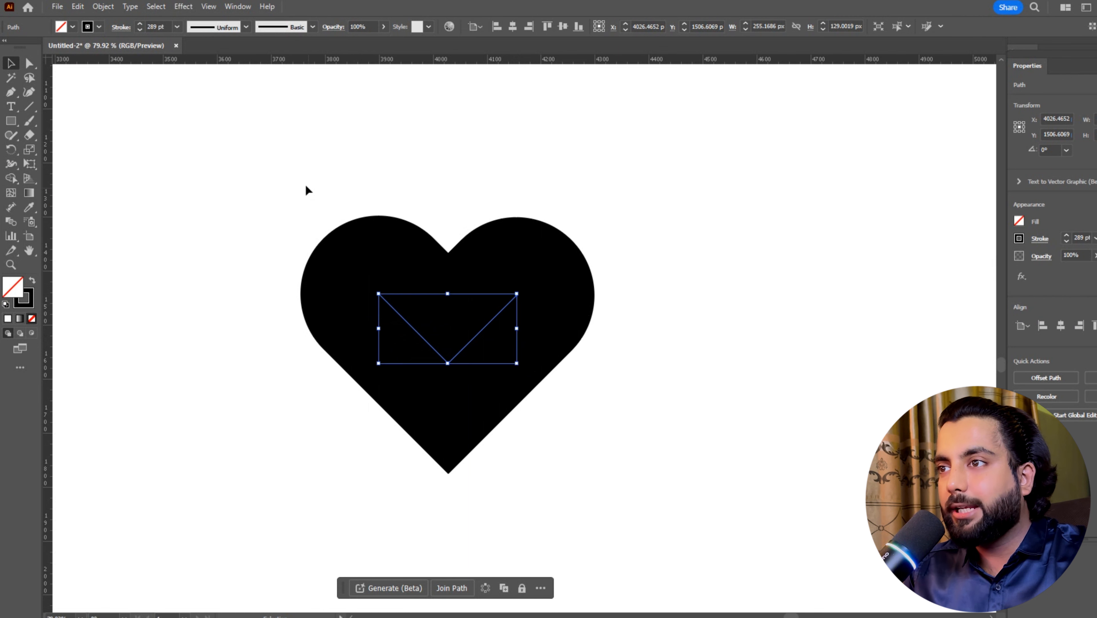
Step: Expand the heart path's fill and stroke into a solid shape
{"action": "left_click_drag", "start_coordinate": [306, 191], "coordinate": [615, 487]}
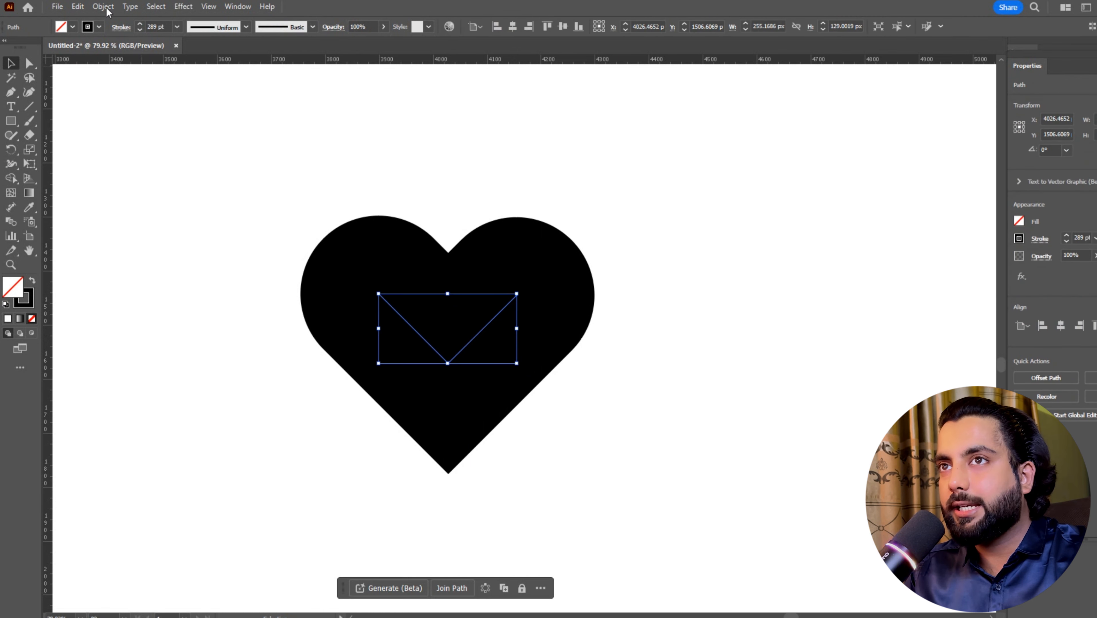
{"action": "left_click", "coordinate": [107, 9]}
{"action": "left_click", "coordinate": [139, 160]}
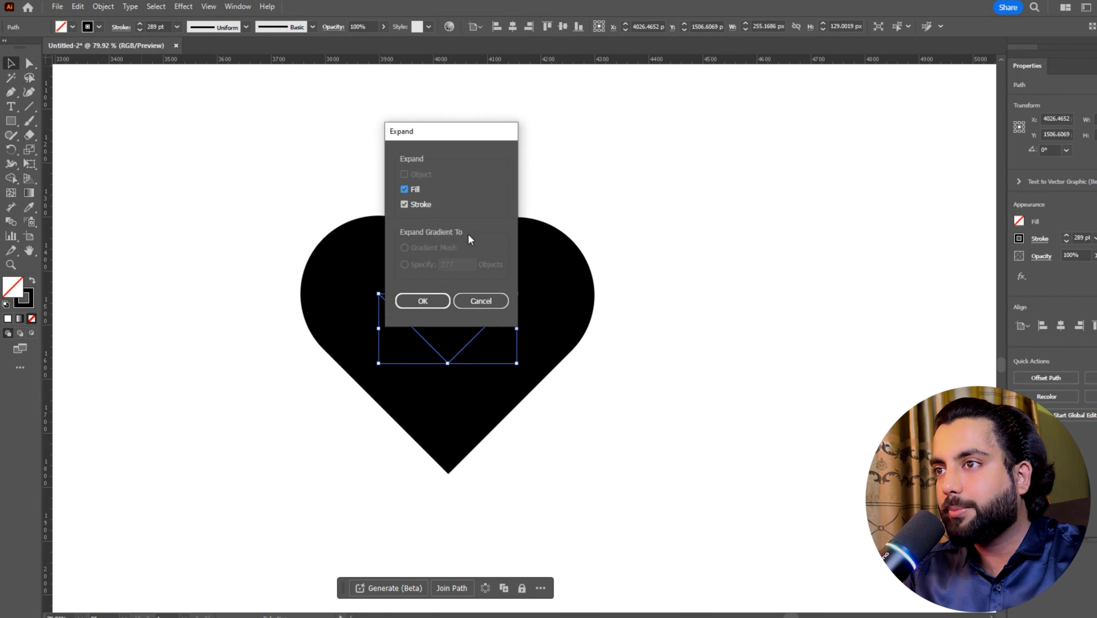
{"action": "left_click", "coordinate": [423, 301]}
{"action": "left_click", "coordinate": [521, 147]}
{"action": "left_click", "coordinate": [451, 285]}
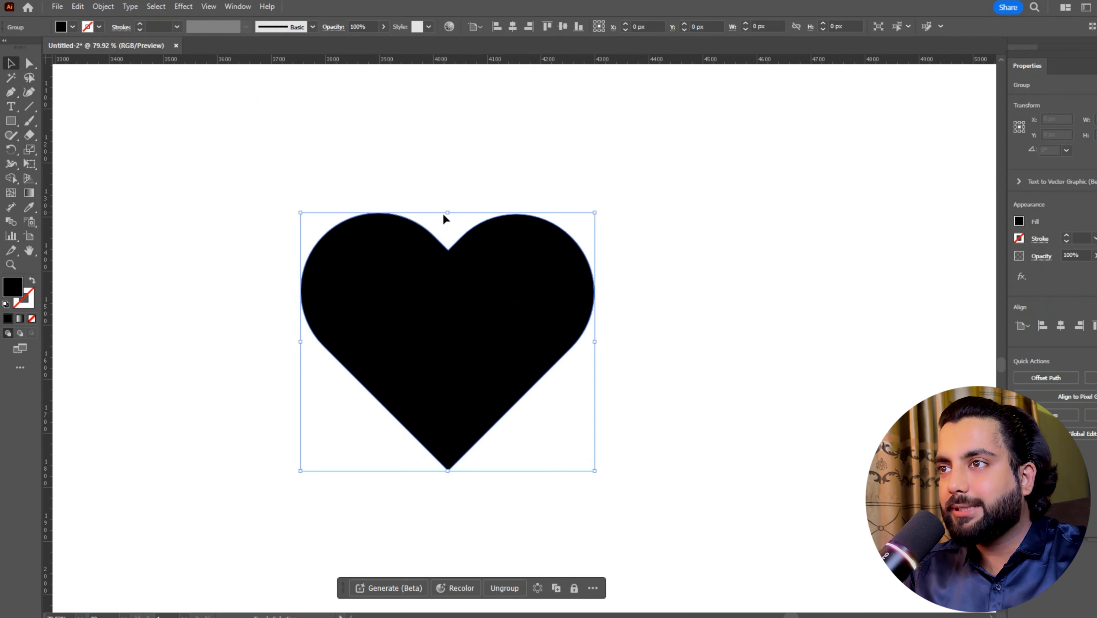
{"action": "left_click_drag", "start_coordinate": [448, 252], "coordinate": [387, 284]}
{"action": "left_click", "coordinate": [422, 178]}
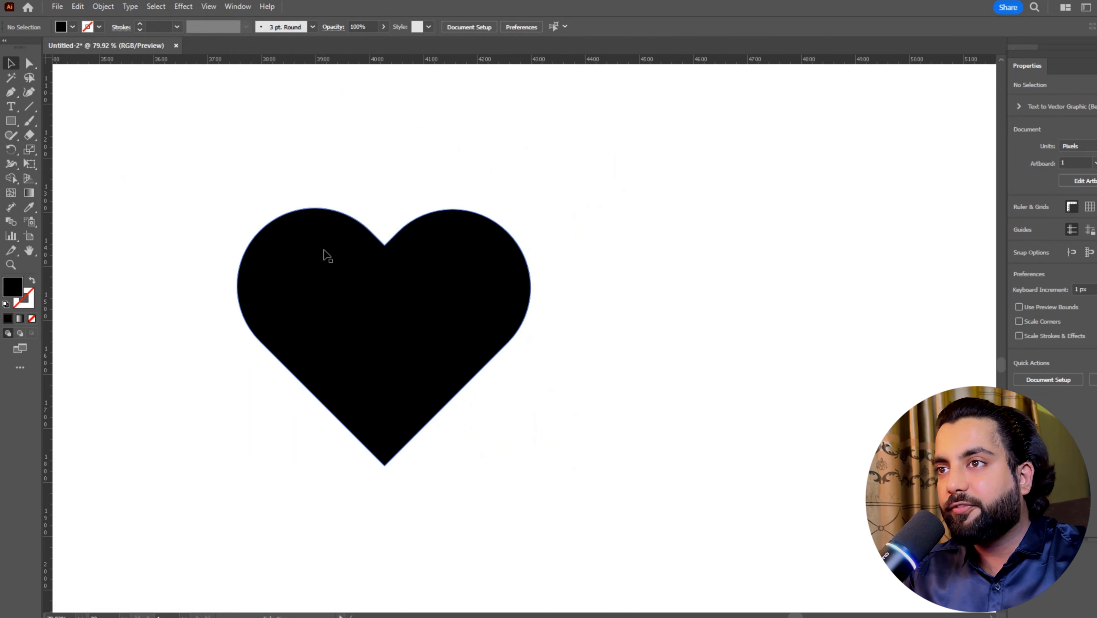
{"action": "left_click_drag", "start_coordinate": [329, 255], "coordinate": [338, 259]}
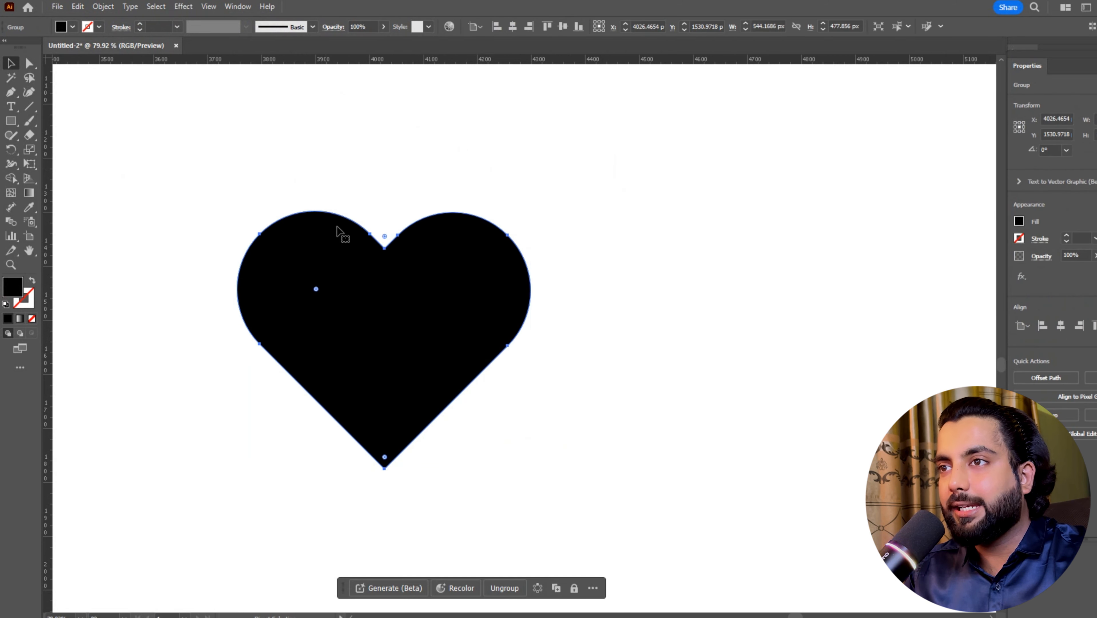
{"action": "left_click", "coordinate": [132, 176]}
Step: Cut the heart with the Knife tool along two wavy lines, one across its middle and one above its lower tip
{"action": "right_click", "coordinate": [31, 136]}
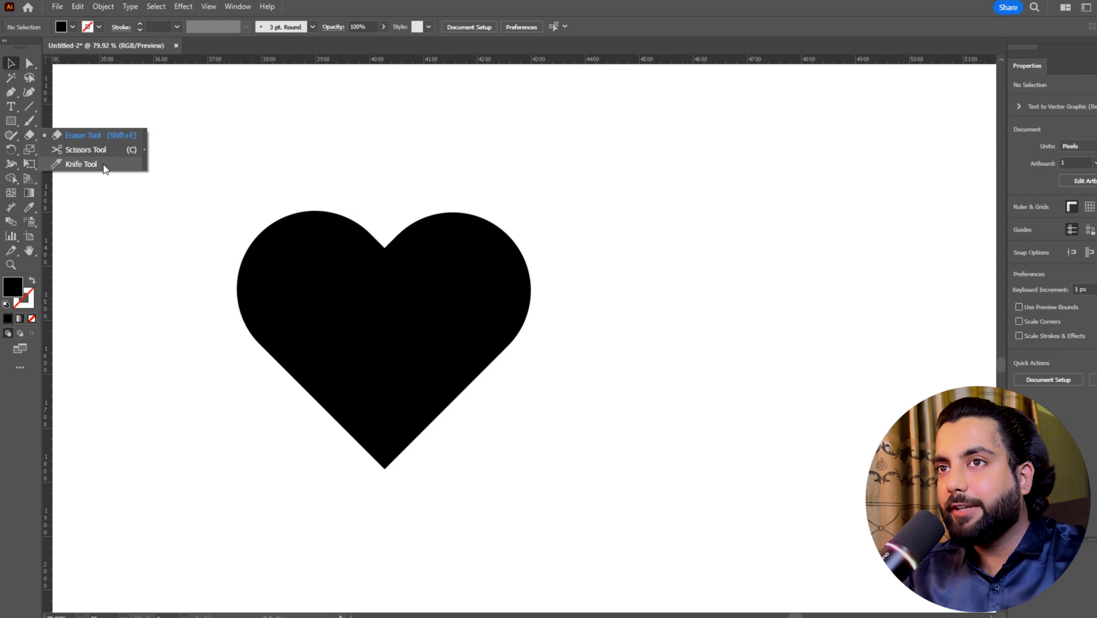
{"action": "left_click", "coordinate": [82, 164]}
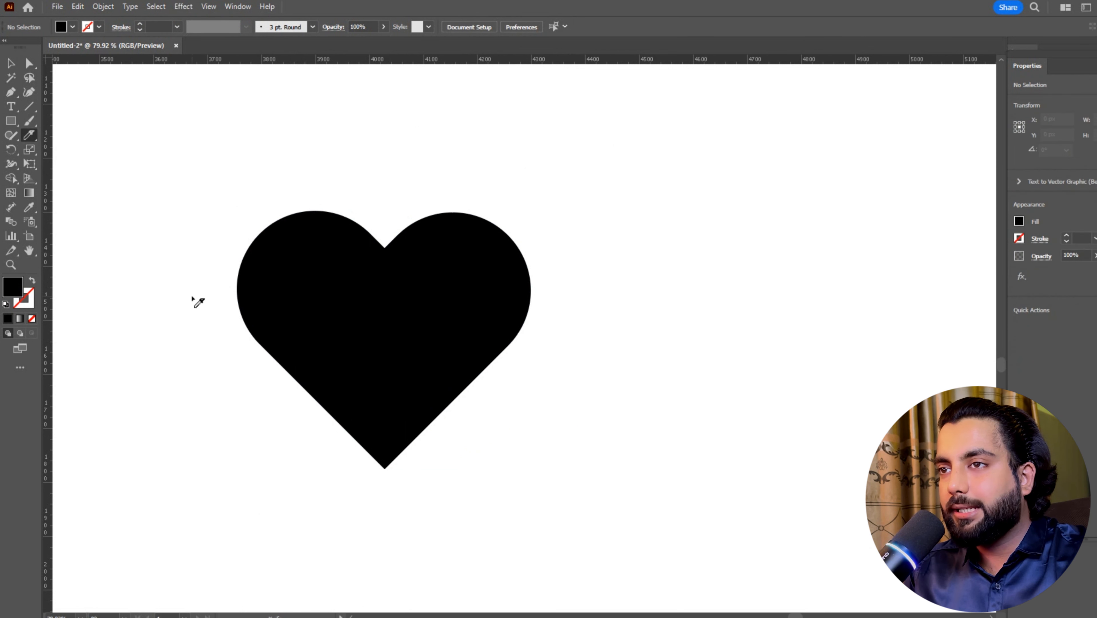
{"action": "mouse_move", "coordinate": [216, 296]}
{"action": "left_mouse_down"}
{"action": "mouse_move", "coordinate": [559, 289]}
{"action": "mouse_move", "coordinate": [570, 330]}
{"action": "left_mouse_up"}
{"action": "left_click_drag", "start_coordinate": [437, 271], "coordinate": [437, 258]}
{"action": "key", "text": "ctrl+z"}
{"action": "left_click", "coordinate": [283, 384]}
{"action": "left_click_drag", "start_coordinate": [265, 396], "coordinate": [510, 373]}
{"action": "key", "text": "v"}
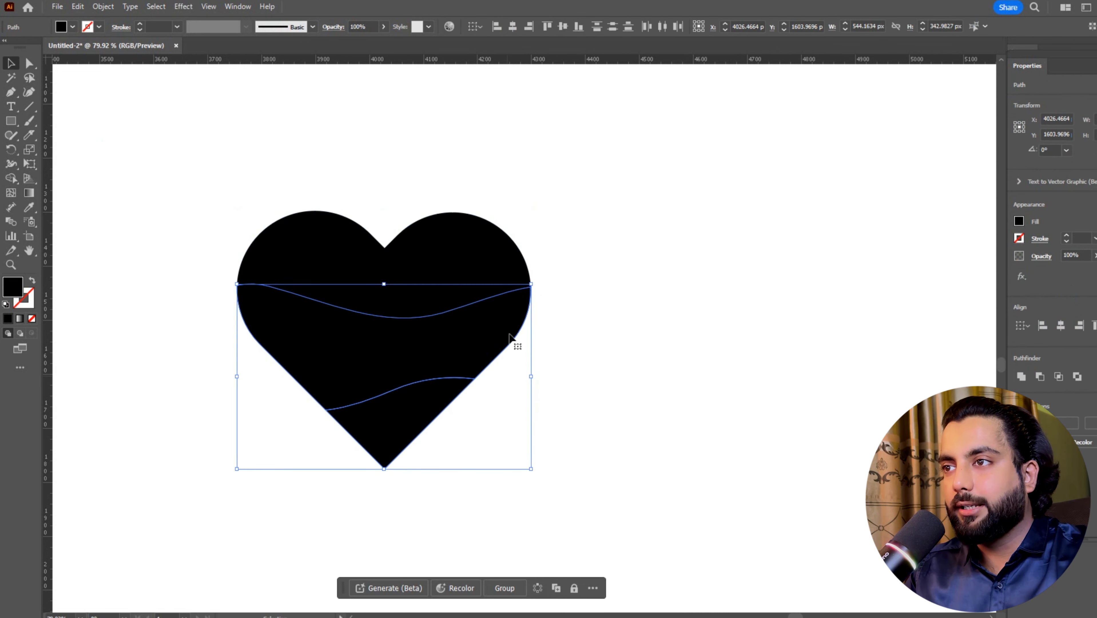
Step: Ungroup the cut heart and nudge its top piece up to open a gap along the upper wavy cut
{"action": "left_click", "coordinate": [514, 343]}
{"action": "left_click", "coordinate": [421, 279]}
{"action": "right_click", "coordinate": [423, 272]}
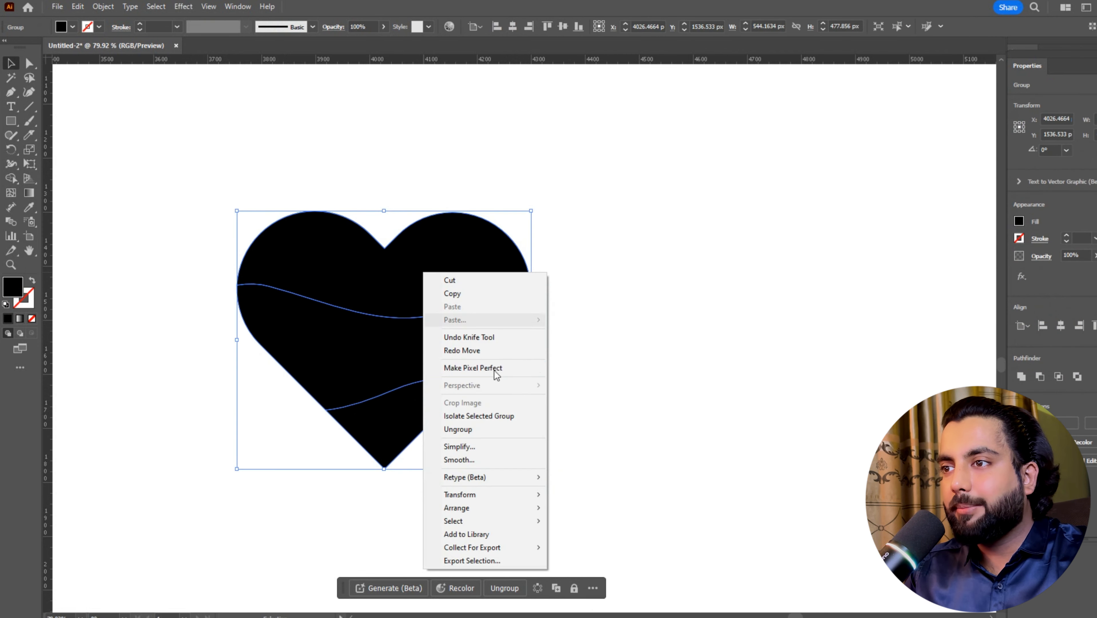
{"action": "left_click", "coordinate": [488, 429]}
{"action": "left_click", "coordinate": [506, 232]}
{"action": "left_click_drag", "start_coordinate": [473, 185], "coordinate": [321, 249]}
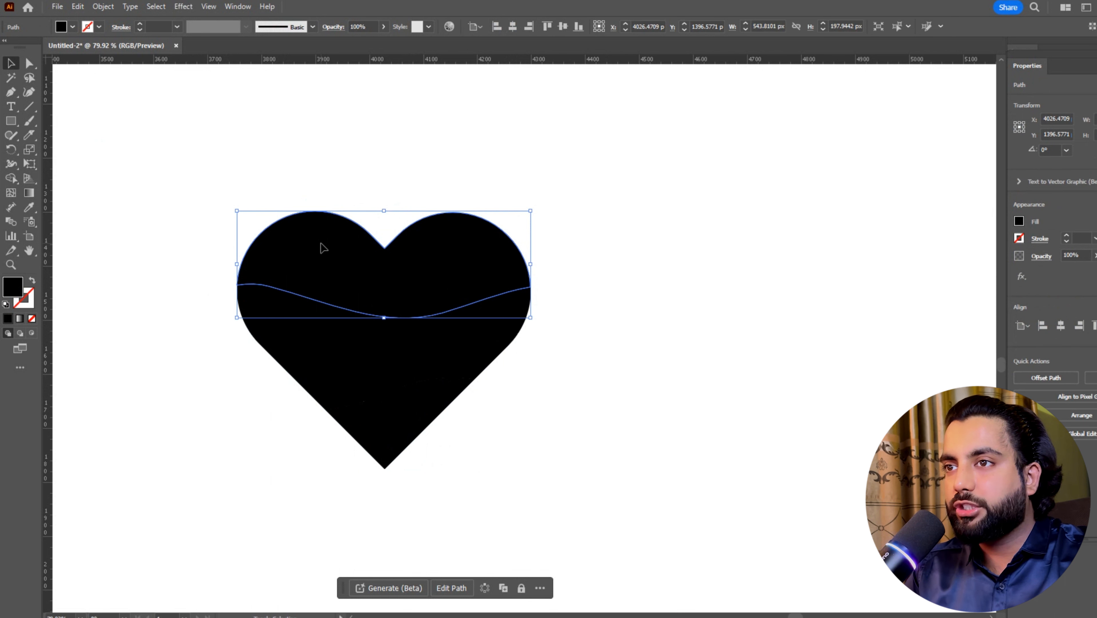
{"action": "key", "text": "shift+Up"}
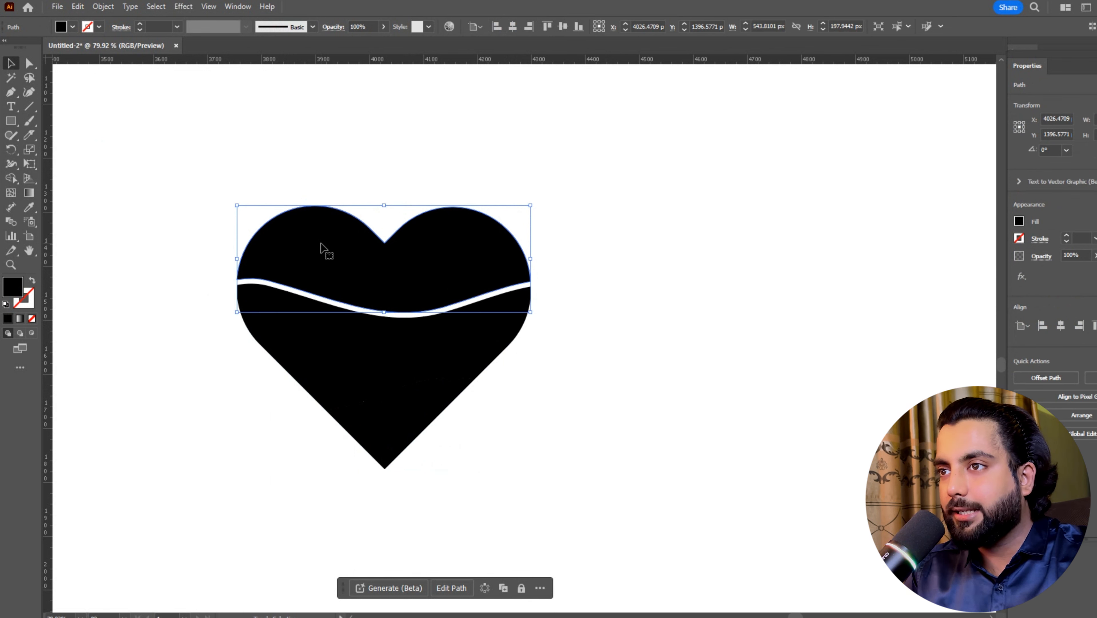
Step: Nudge the heart's bottom piece down to open a gap along the lower wavy cut
{"action": "left_click_drag", "start_coordinate": [467, 466], "coordinate": [357, 454]}
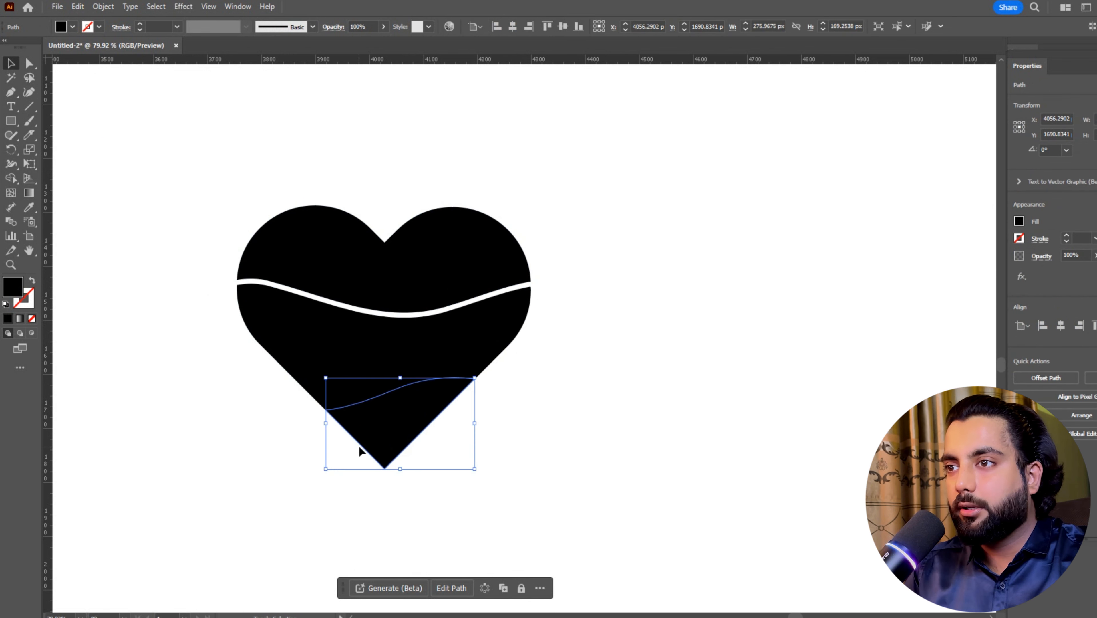
{"action": "key", "text": "shift+Down"}
{"action": "left_click", "coordinate": [571, 316]}
{"action": "left_click_drag", "start_coordinate": [579, 238], "coordinate": [487, 242]}
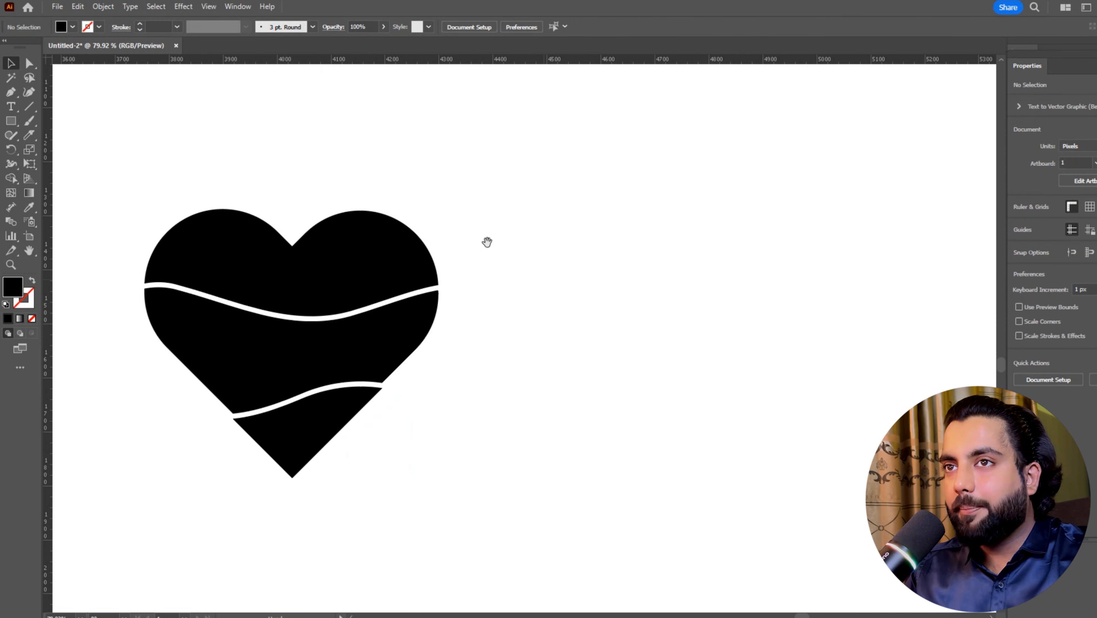
Step: Add a LOREM IPSUM point text in Bebas Neue Bold beside the heart and scale it to about 176.5 pt
{"action": "left_click_drag", "start_coordinate": [15, 111], "coordinate": [41, 105]}
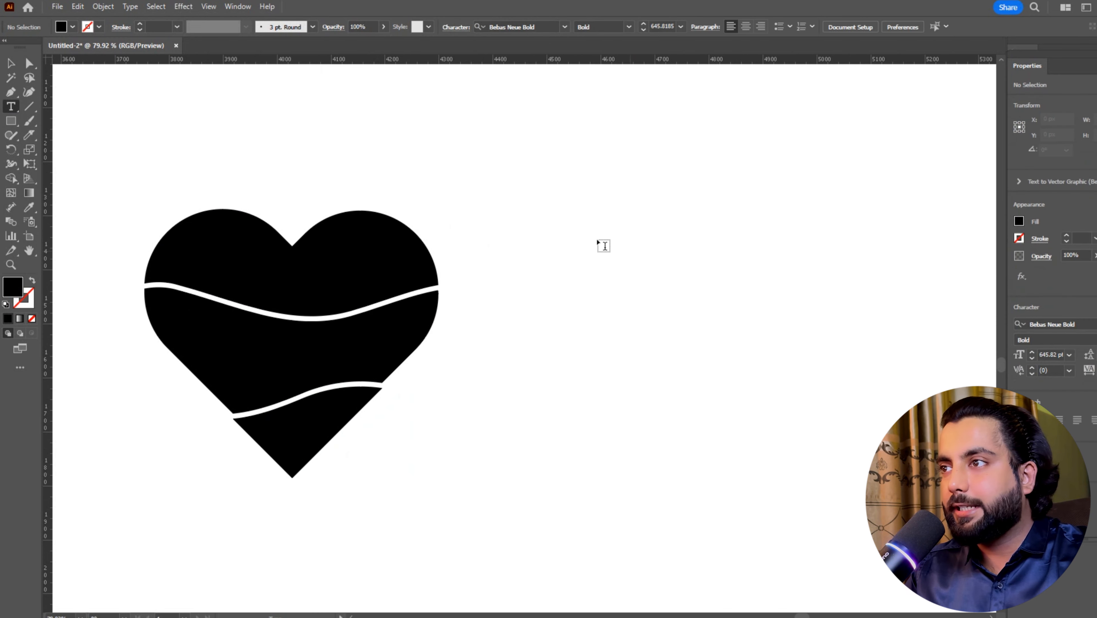
{"action": "left_click", "coordinate": [567, 247]}
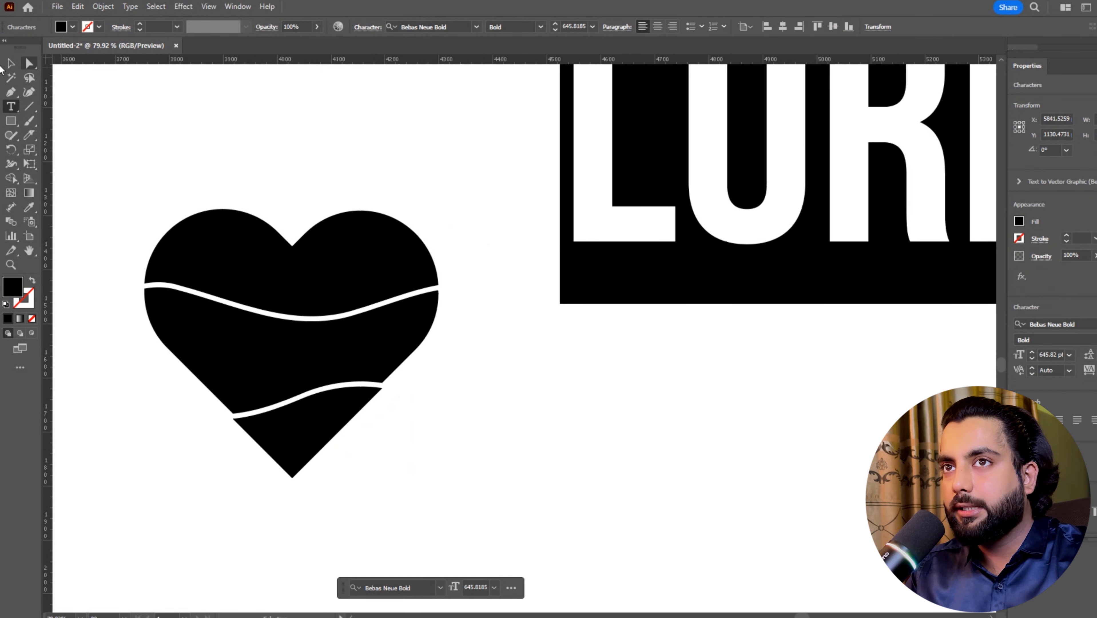
{"action": "left_click", "coordinate": [10, 64]}
{"action": "left_click_drag", "start_coordinate": [559, 125], "coordinate": [526, 440]}
{"action": "left_click_drag", "start_coordinate": [512, 344], "coordinate": [566, 236]}
{"action": "double_click", "coordinate": [567, 236]}
{"action": "key", "text": "ctrl+a"}
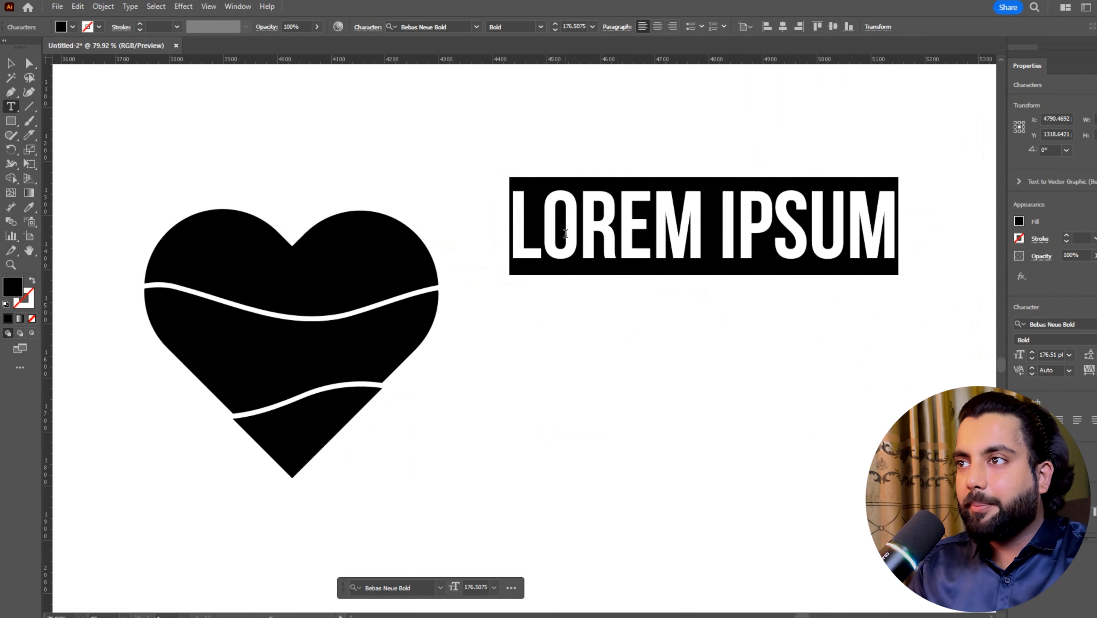
{"action": "left_click", "coordinate": [9, 63]}
{"action": "left_click", "coordinate": [342, 159]}
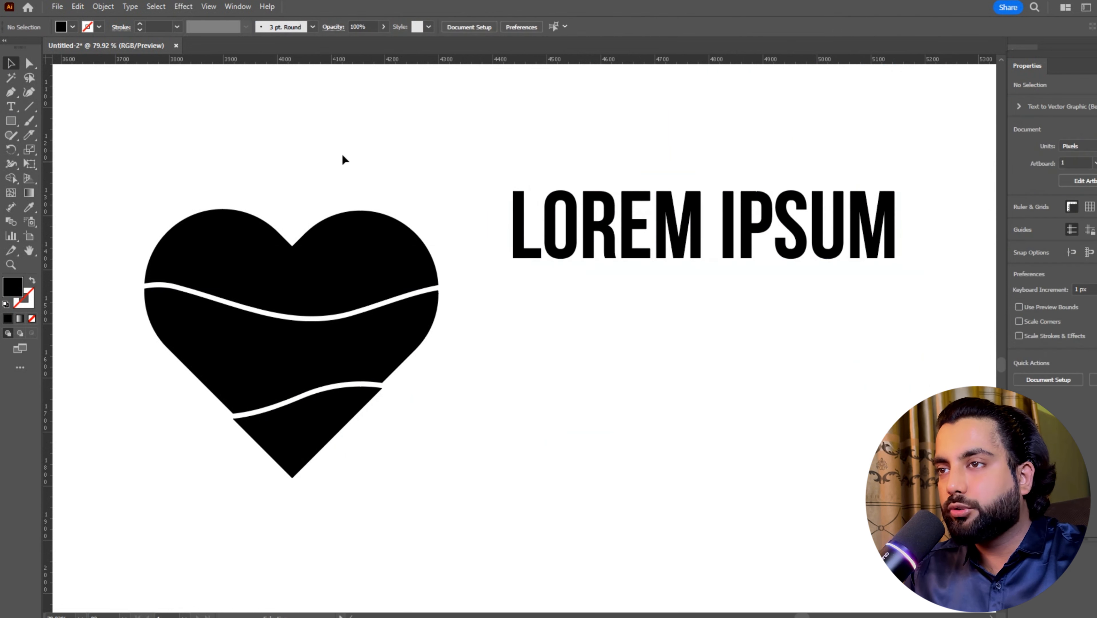
{"action": "left_click_drag", "start_coordinate": [287, 487], "coordinate": [265, 500]}
{"action": "left_click_drag", "start_coordinate": [283, 457], "coordinate": [217, 490]}
{"action": "key", "text": "ctrl+z"}
{"action": "left_click", "coordinate": [339, 476]}
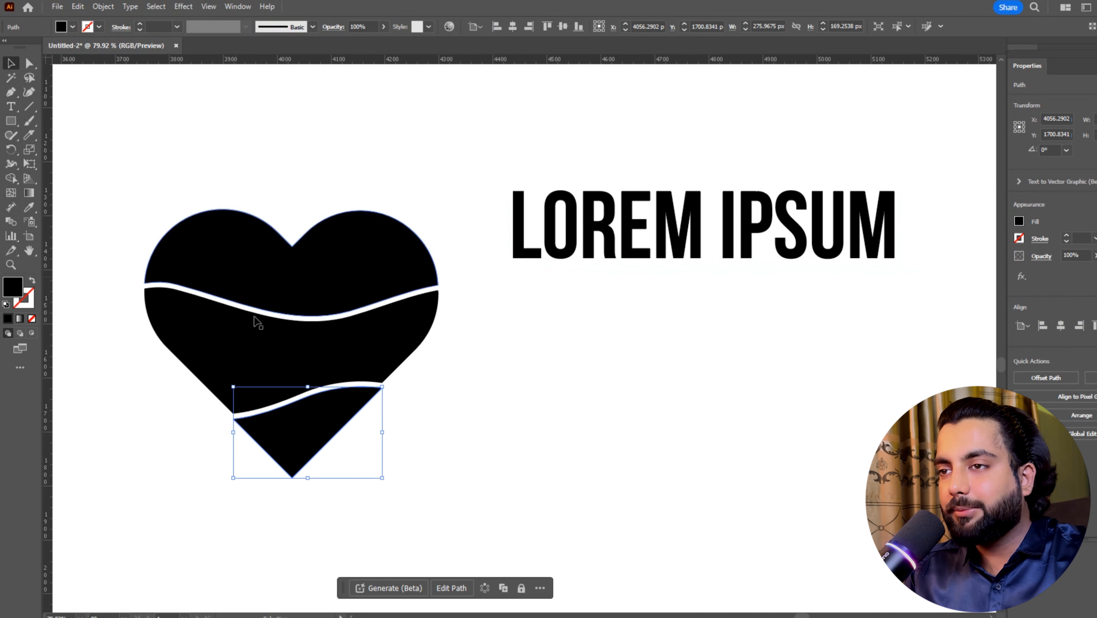
Step: Move the LOREM IPSUM text slightly down and replace its wording with PAKISTAN
{"action": "left_click_drag", "start_coordinate": [692, 259], "coordinate": [647, 252]}
{"action": "left_click_drag", "start_coordinate": [646, 249], "coordinate": [615, 269]}
{"action": "left_click", "coordinate": [638, 360]}
{"action": "key", "text": "t"}
{"action": "left_click", "coordinate": [607, 263]}
{"action": "key", "text": "ctrl+a"}
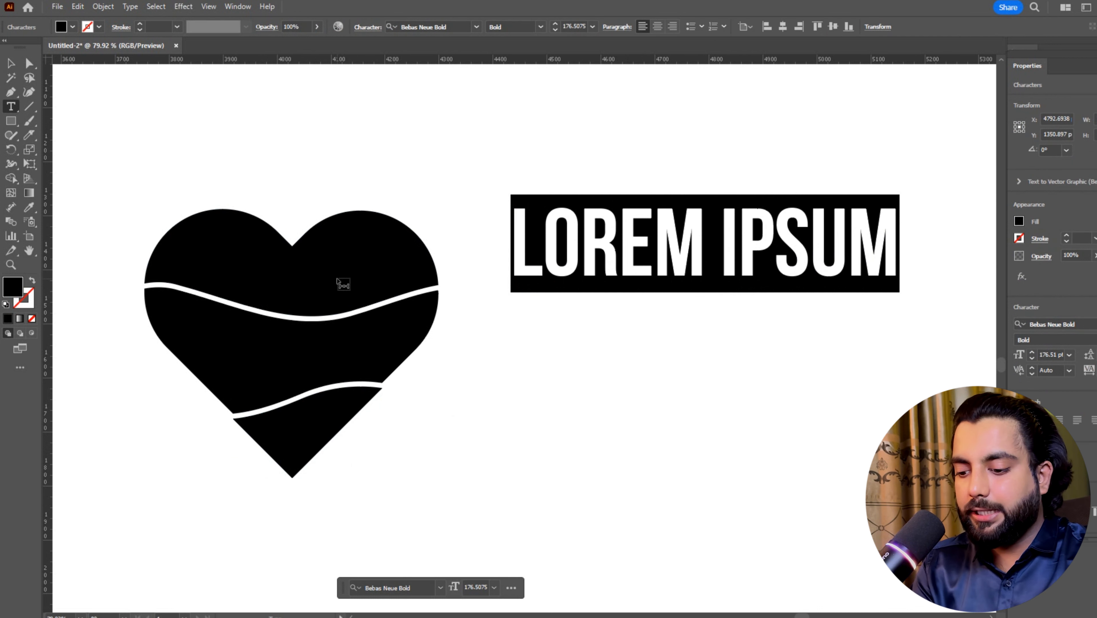
{"action": "type", "text": "PAKISTAN"}
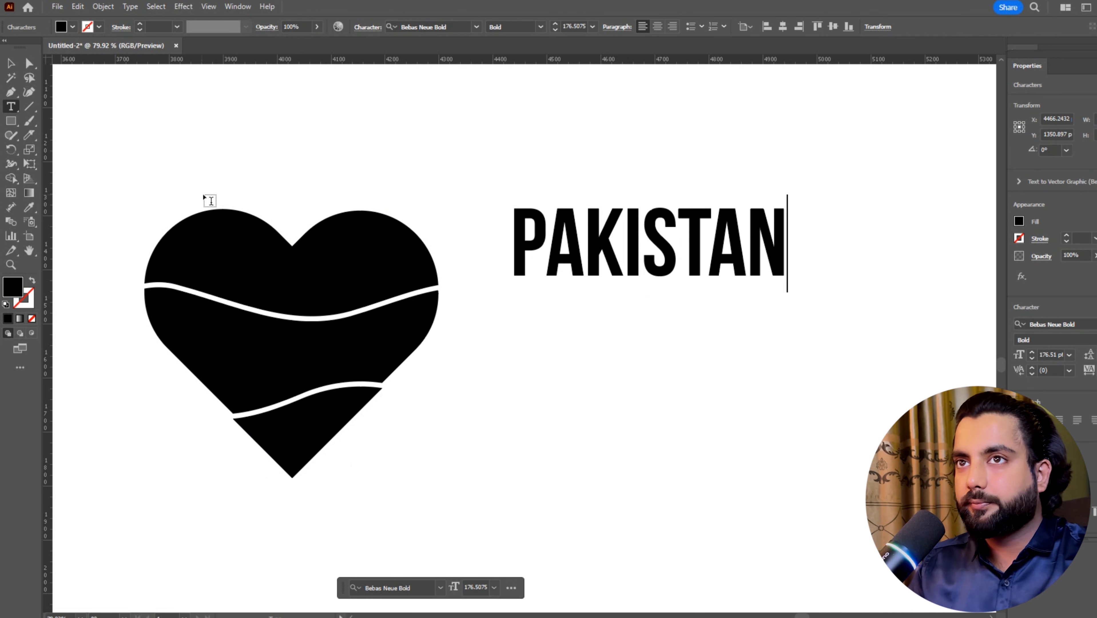
{"action": "left_click", "coordinate": [11, 63]}
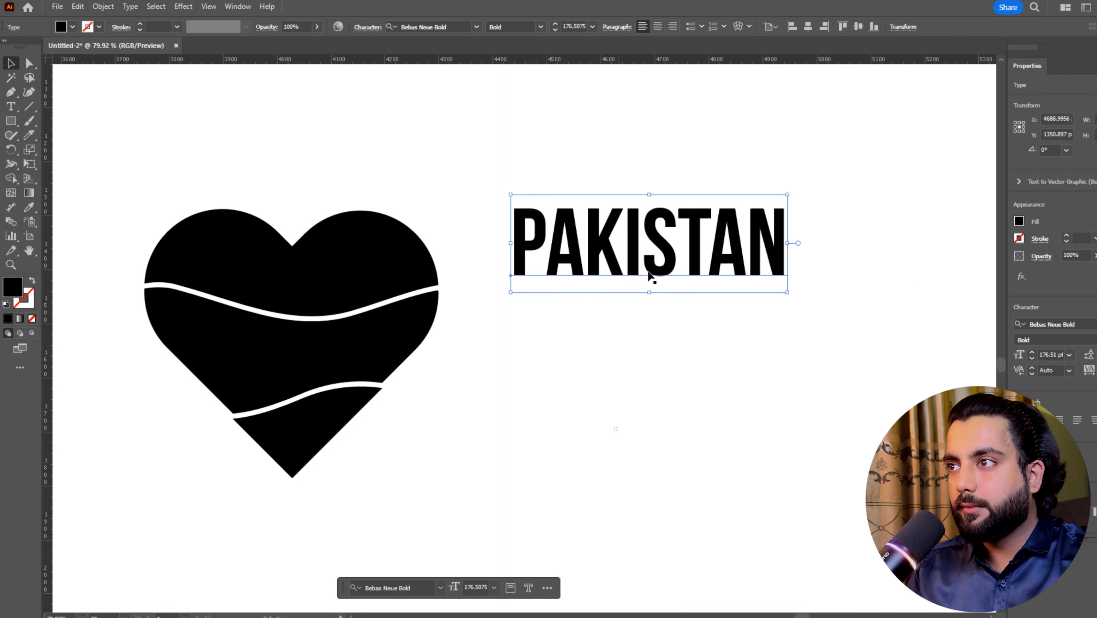
Step: Duplicate the PAKISTAN text directly below itself and change the copy to LOVELY
{"action": "left_click_drag", "start_coordinate": [651, 277], "coordinate": [649, 400]}
{"action": "double_click", "coordinate": [645, 350]}
{"action": "key", "text": "ctrl+a"}
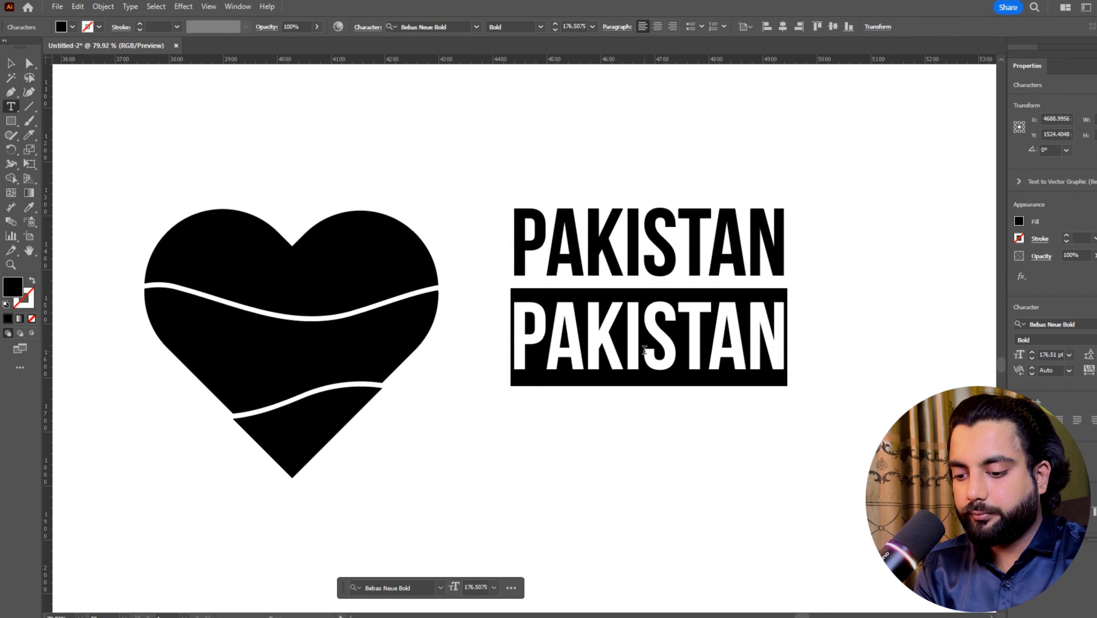
{"action": "type", "text": "LIO"}
{"action": "key", "text": "BackSpace"}
{"action": "key", "text": "BackSpace"}
{"action": "type", "text": "V"}
{"action": "key", "text": "BackSpace"}
{"action": "type", "text": "OVELY"}
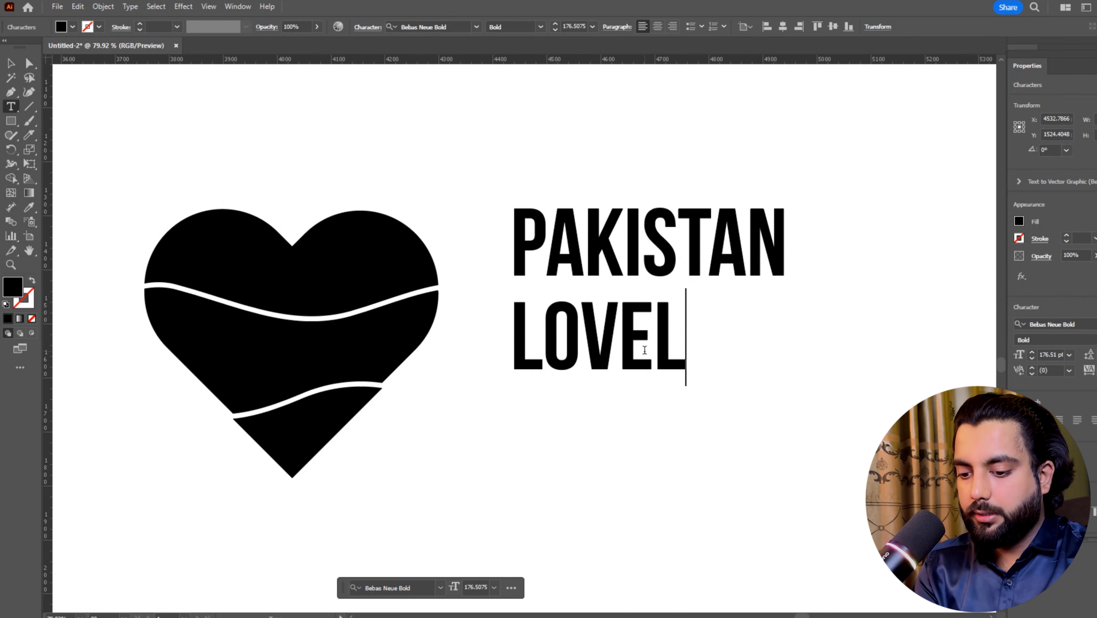
{"action": "left_click", "coordinate": [11, 63]}
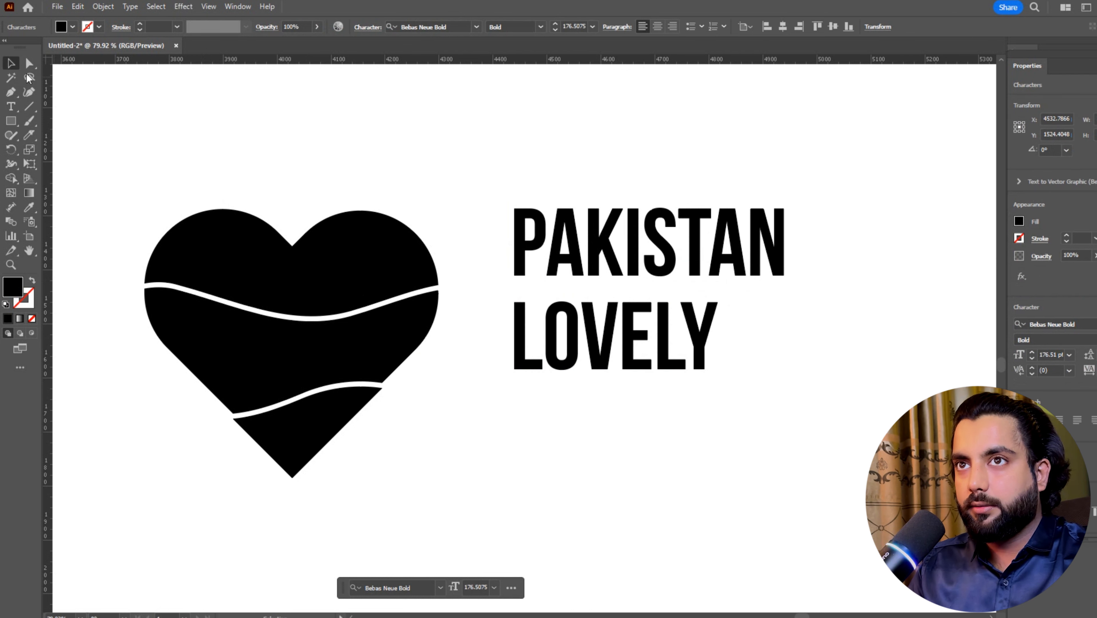
{"action": "left_click", "coordinate": [480, 303]}
Step: Duplicate the LOVELY text below itself and change the copy to COUNTRY
{"action": "left_click_drag", "start_coordinate": [625, 371], "coordinate": [619, 466]}
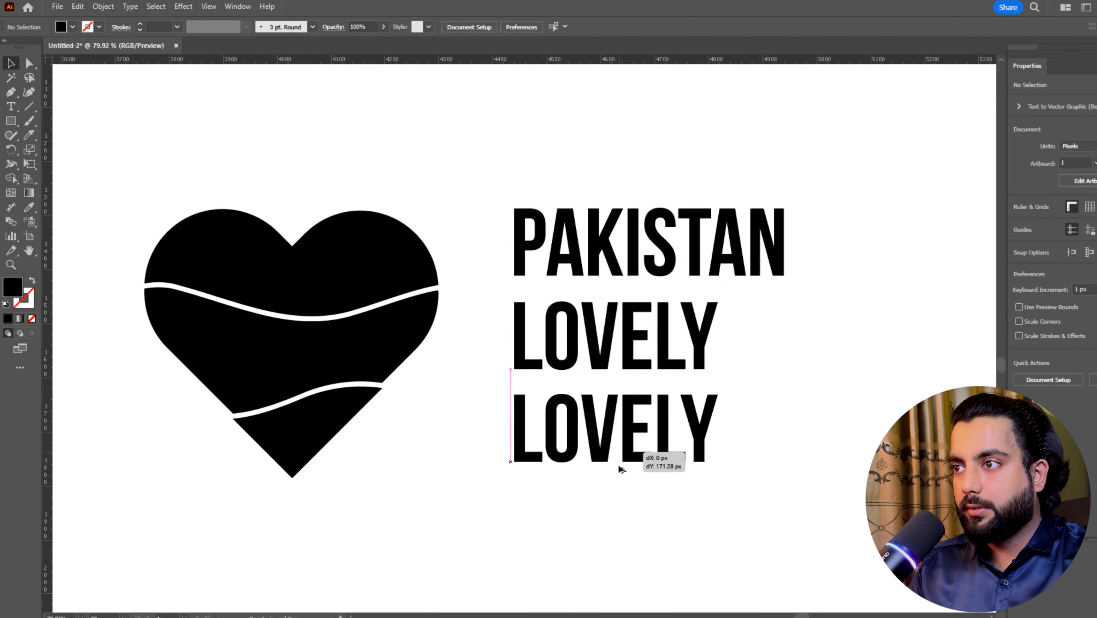
{"action": "double_click", "coordinate": [620, 448]}
{"action": "double_click", "coordinate": [619, 447]}
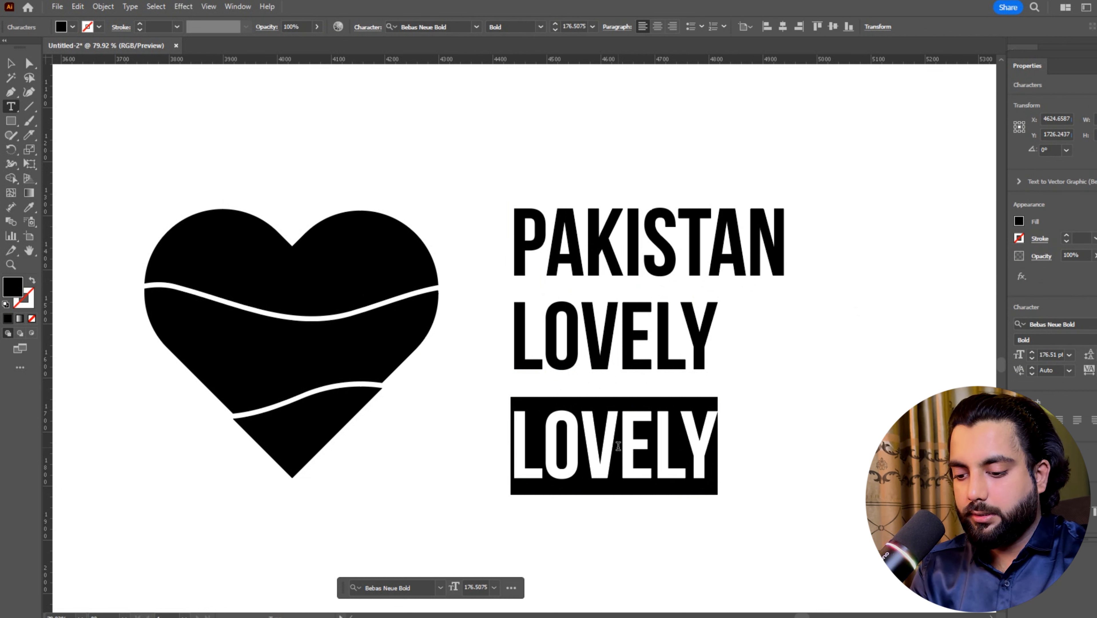
{"action": "type", "text": "COUNTRY"}
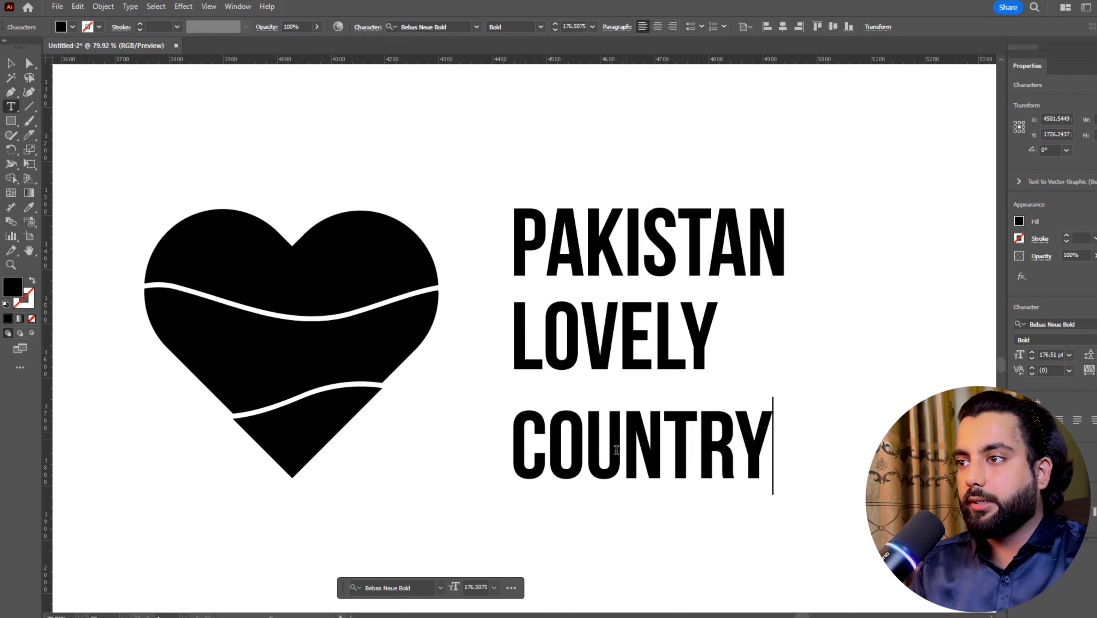
Step: Scale the COUNTRY text down proportionally to about 117 pt and deselect it
{"action": "left_click", "coordinate": [11, 62]}
{"action": "left_click_drag", "start_coordinate": [776, 449], "coordinate": [684, 451], "text": "shift"}
{"action": "key", "text": "ctrl+shift+a"}
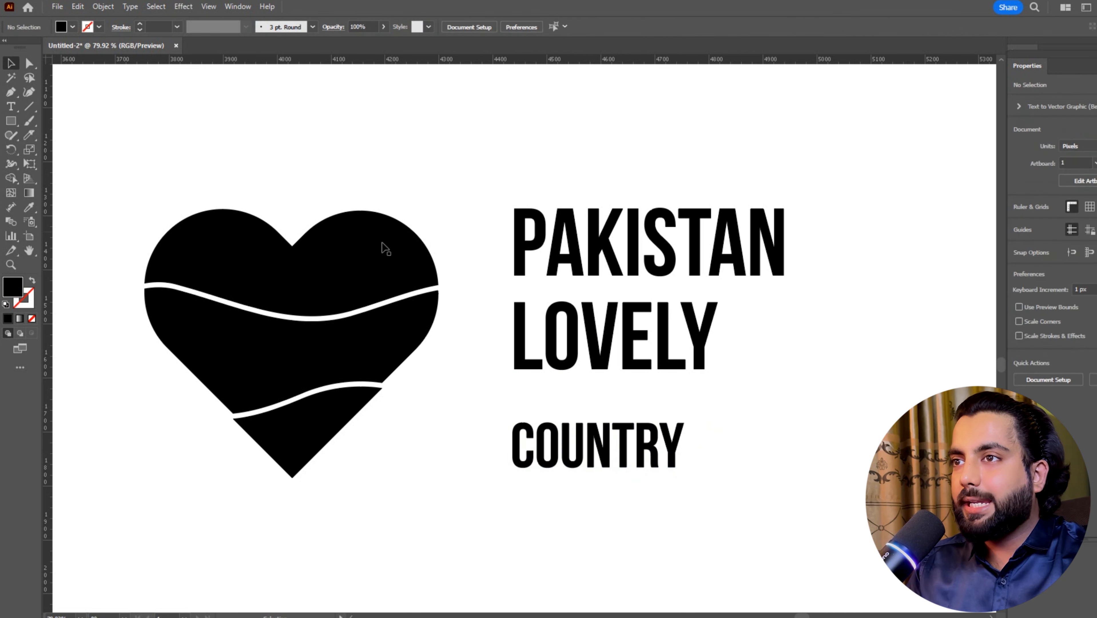
Step: Fill the PAKISTAN text with green, hex 008e1e
{"action": "left_click_drag", "start_coordinate": [455, 160], "coordinate": [617, 210]}
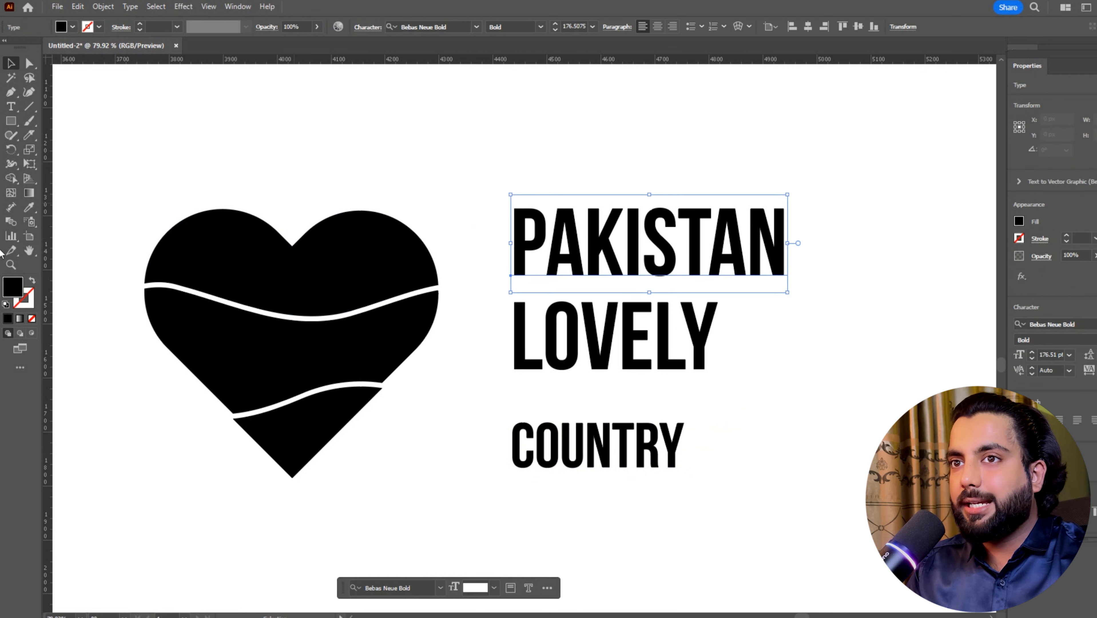
{"action": "double_click", "coordinate": [12, 287]}
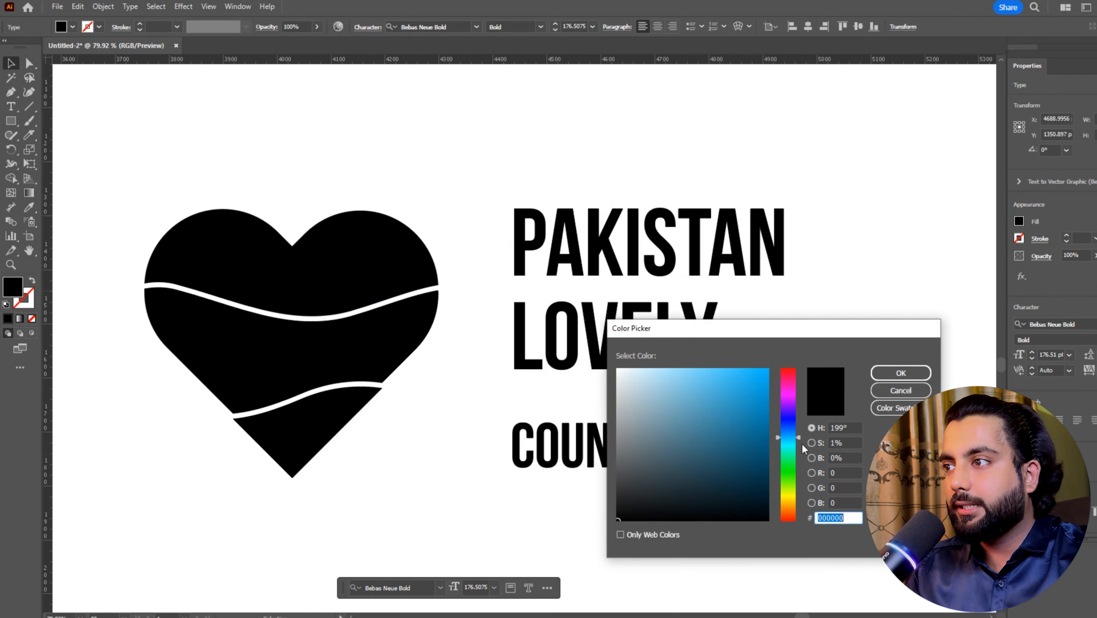
{"action": "left_click", "coordinate": [787, 464]}
{"action": "left_click", "coordinate": [769, 434]}
{"action": "left_click", "coordinate": [901, 373]}
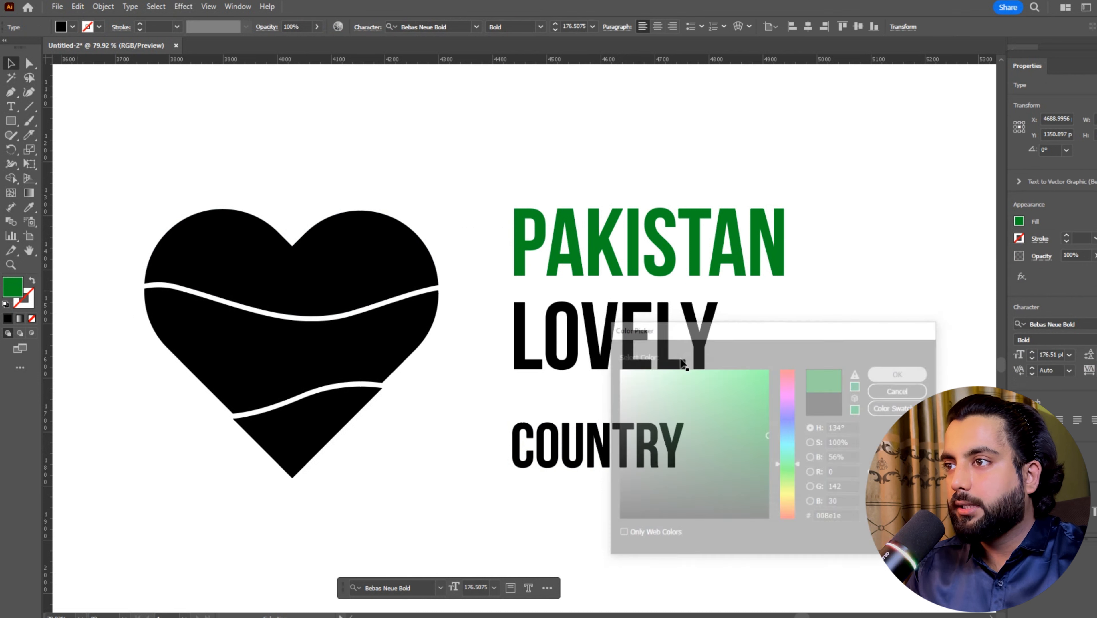
Step: Fill the LOVELY text with a dark red
{"action": "left_click", "coordinate": [615, 337]}
{"action": "double_click", "coordinate": [15, 293]}
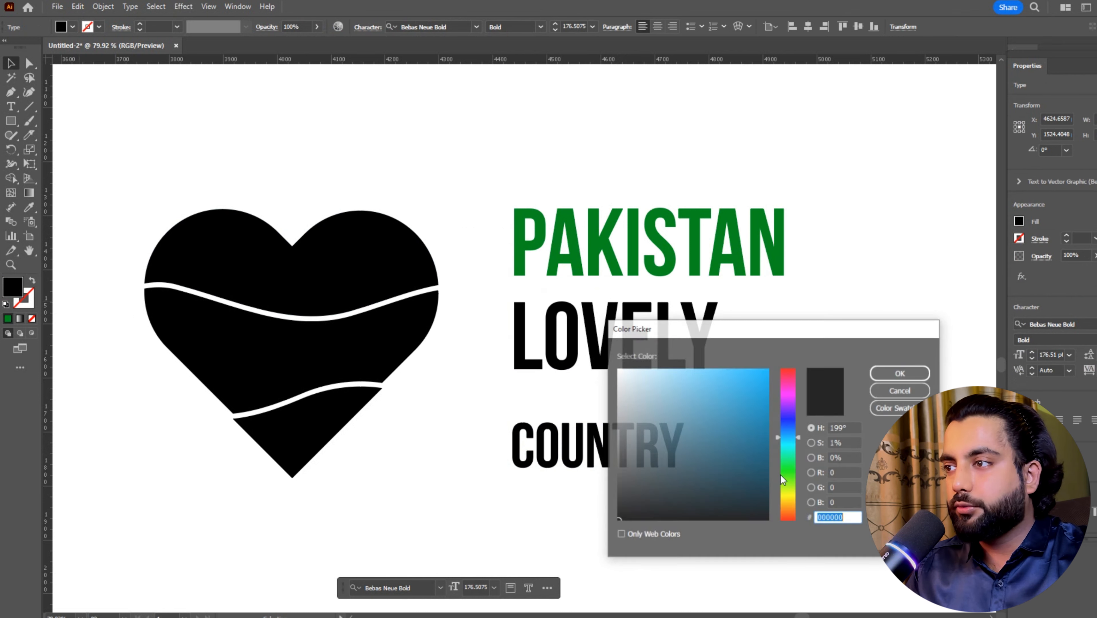
{"action": "left_click", "coordinate": [788, 369]}
{"action": "left_click", "coordinate": [768, 425]}
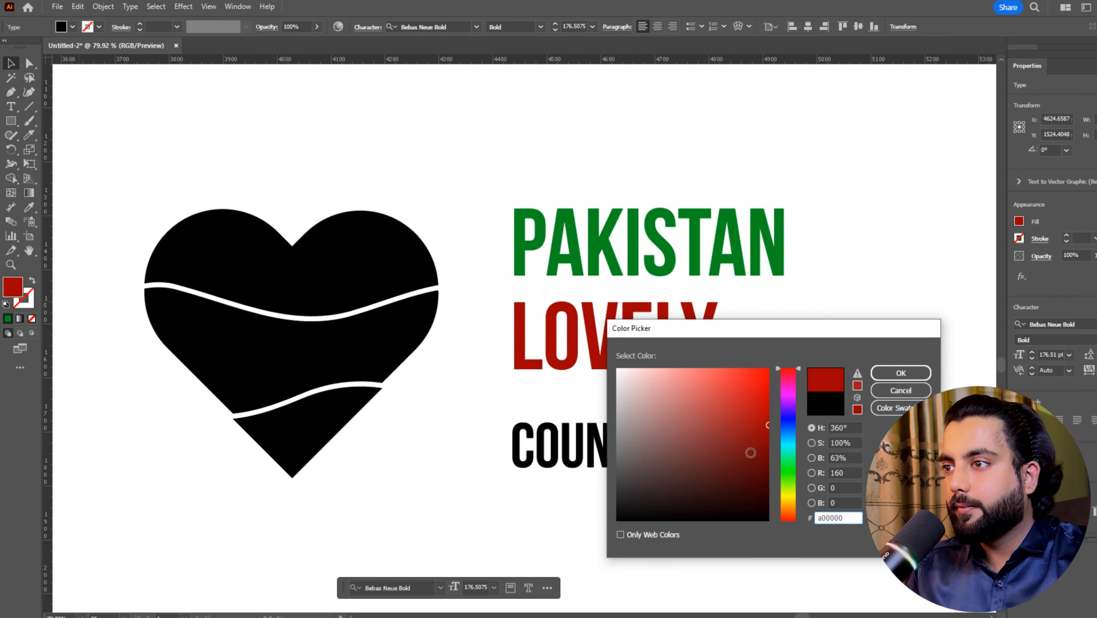
{"action": "left_click", "coordinate": [901, 373]}
Step: Fill the COUNTRY text with a dark blue and deselect it
{"action": "left_click", "coordinate": [546, 463]}
{"action": "double_click", "coordinate": [16, 295]}
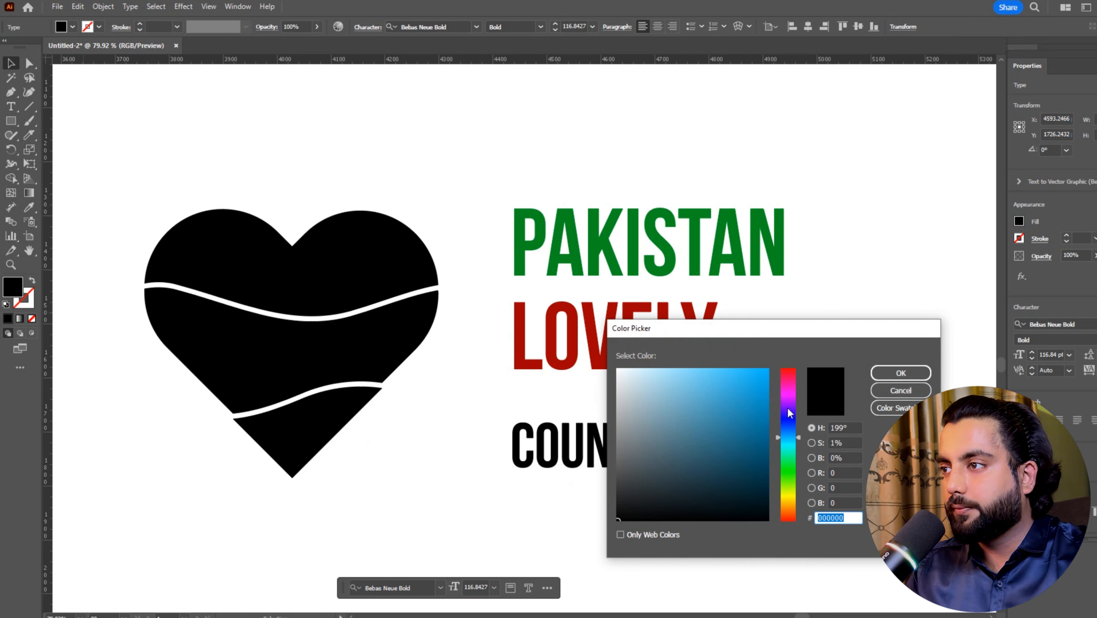
{"action": "left_click_drag", "start_coordinate": [789, 396], "coordinate": [774, 418]}
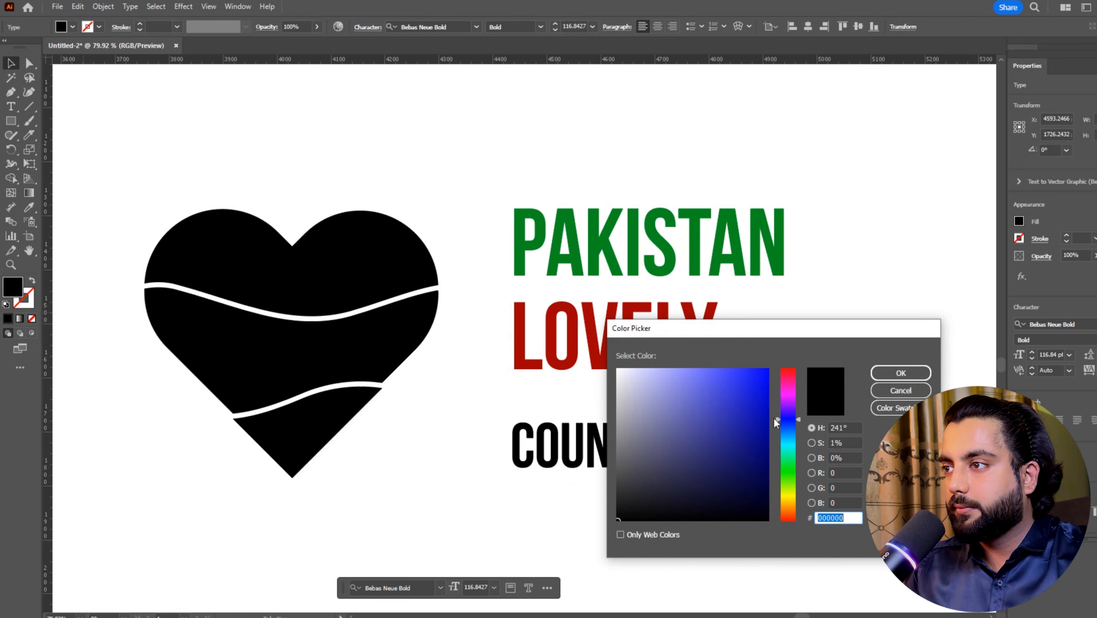
{"action": "left_click", "coordinate": [766, 415]}
{"action": "left_click", "coordinate": [901, 372]}
{"action": "left_click", "coordinate": [292, 236]}
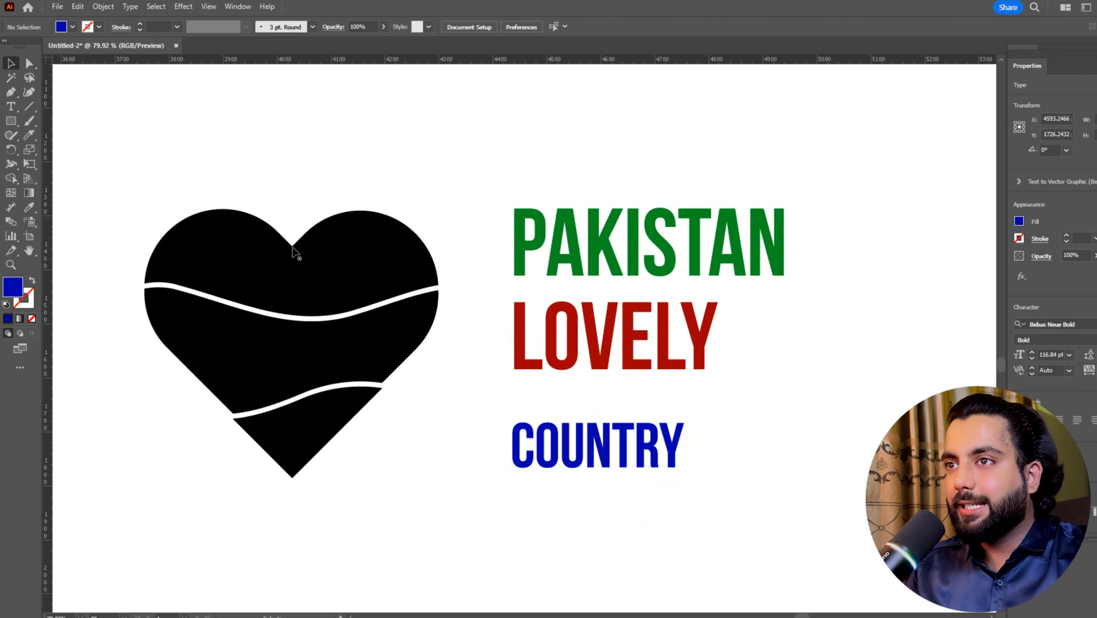
Step: Try to envelope-distort the PAKISTAN text with the heart's top piece using Make with Top Object
{"action": "left_click_drag", "start_coordinate": [293, 204], "coordinate": [410, 234]}
{"action": "left_click_drag", "start_coordinate": [490, 162], "coordinate": [590, 224]}
{"action": "left_click_drag", "start_coordinate": [405, 284], "coordinate": [426, 262]}
{"action": "key", "text": "ctrl+z"}
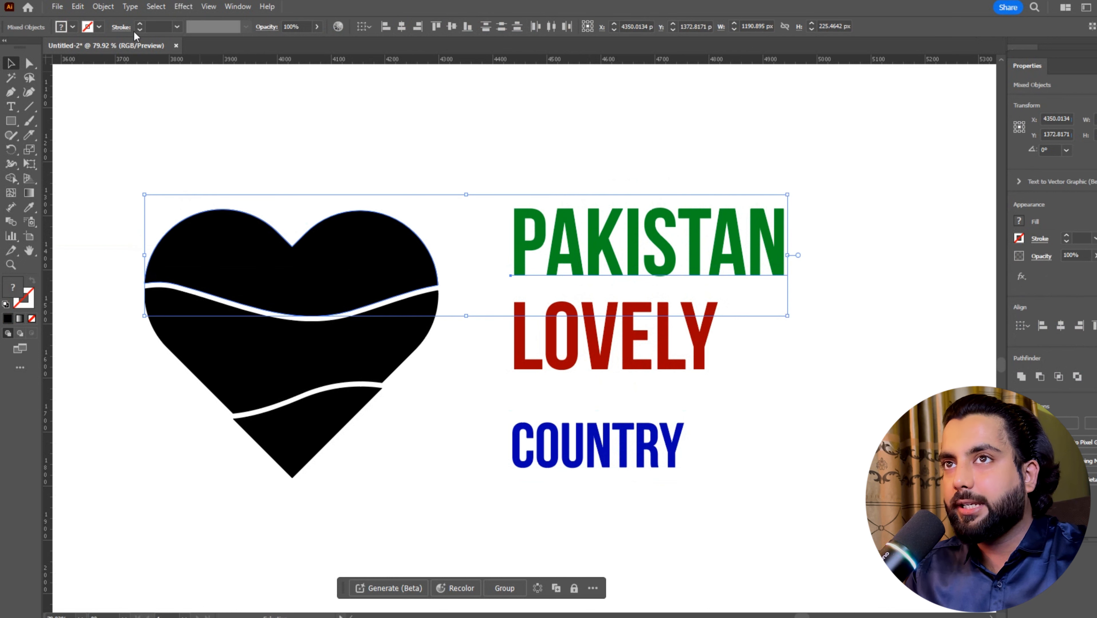
{"action": "left_click", "coordinate": [103, 6]}
{"action": "mouse_move", "coordinate": [140, 385]}
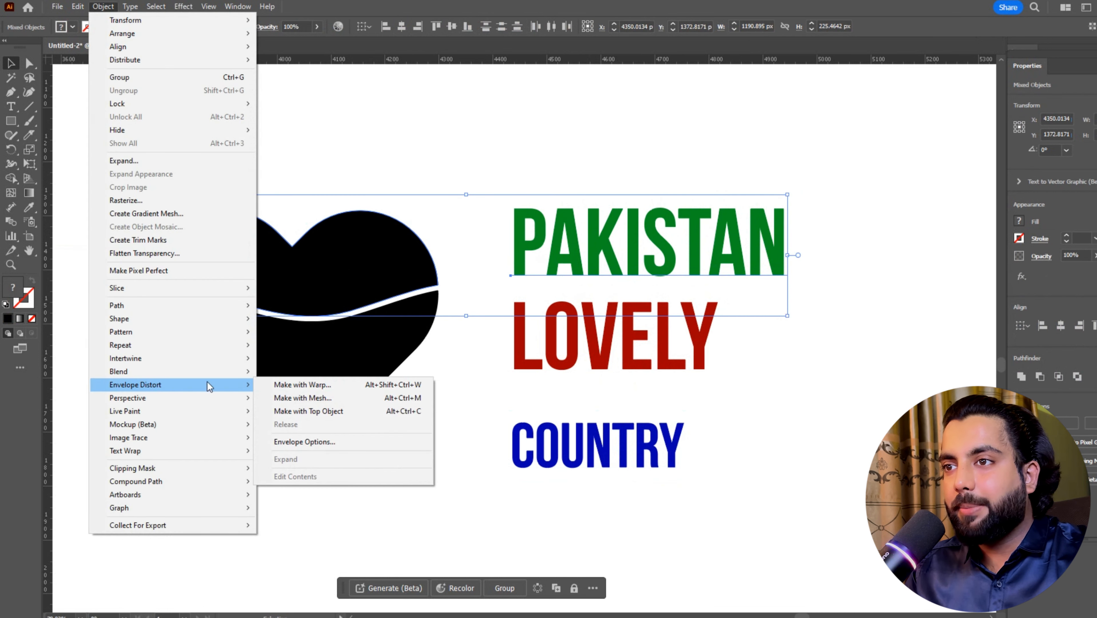
{"action": "left_click", "coordinate": [322, 412]}
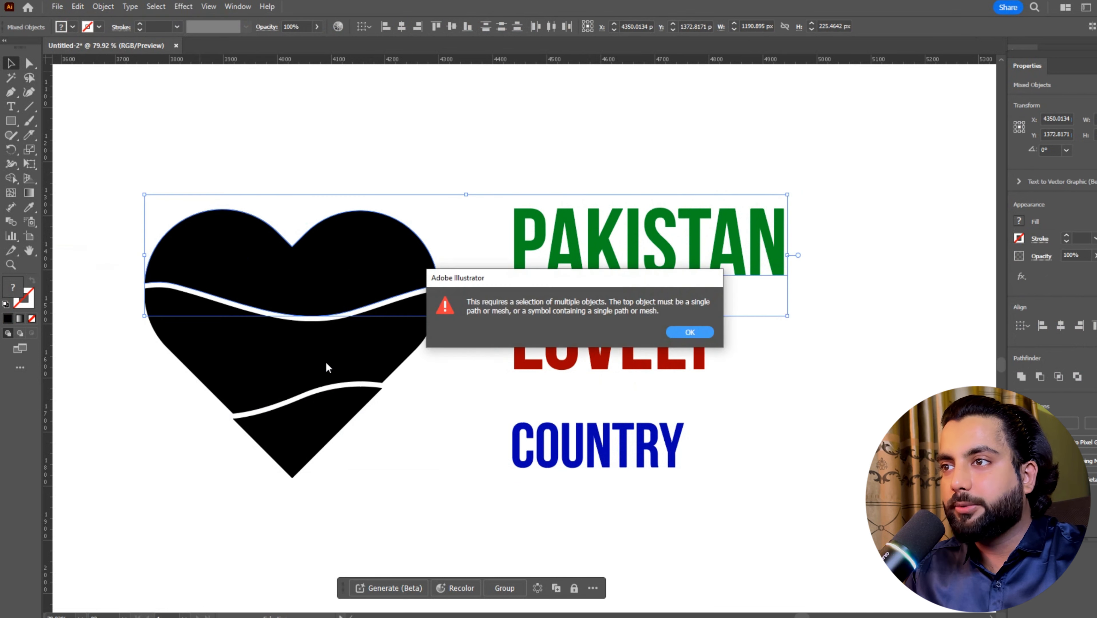
{"action": "key", "text": "Return"}
{"action": "left_click", "coordinate": [473, 251]}
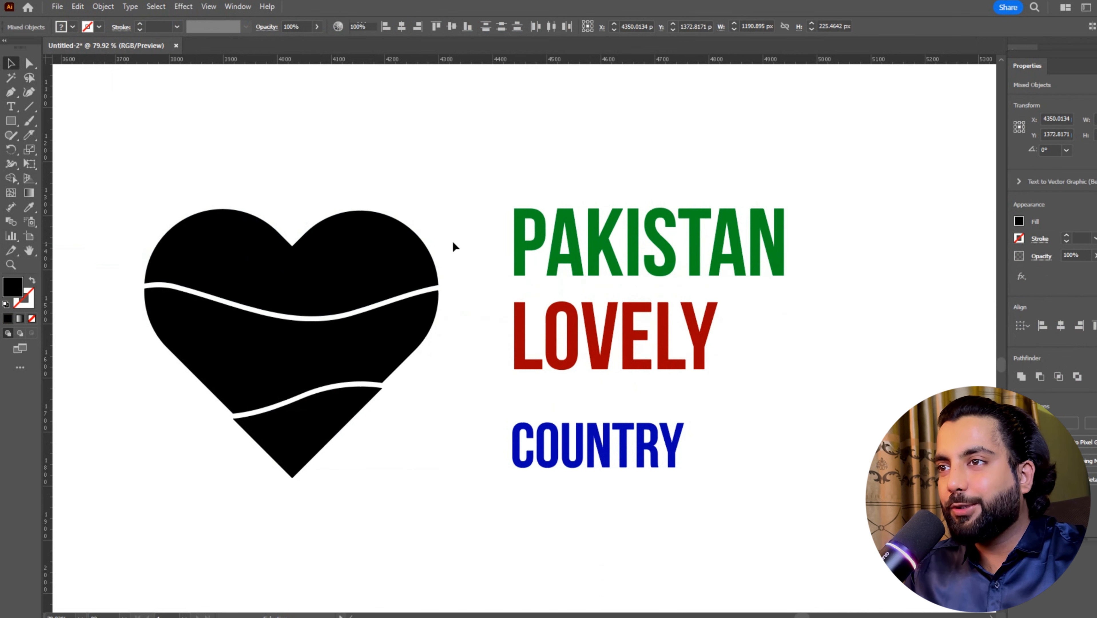
Step: Move the three text lines slightly away from the heart and bring all heart pieces to the front
{"action": "left_click", "coordinate": [410, 256]}
{"action": "left_click_drag", "start_coordinate": [535, 167], "coordinate": [693, 383]}
{"action": "left_click_drag", "start_coordinate": [383, 167], "coordinate": [370, 471]}
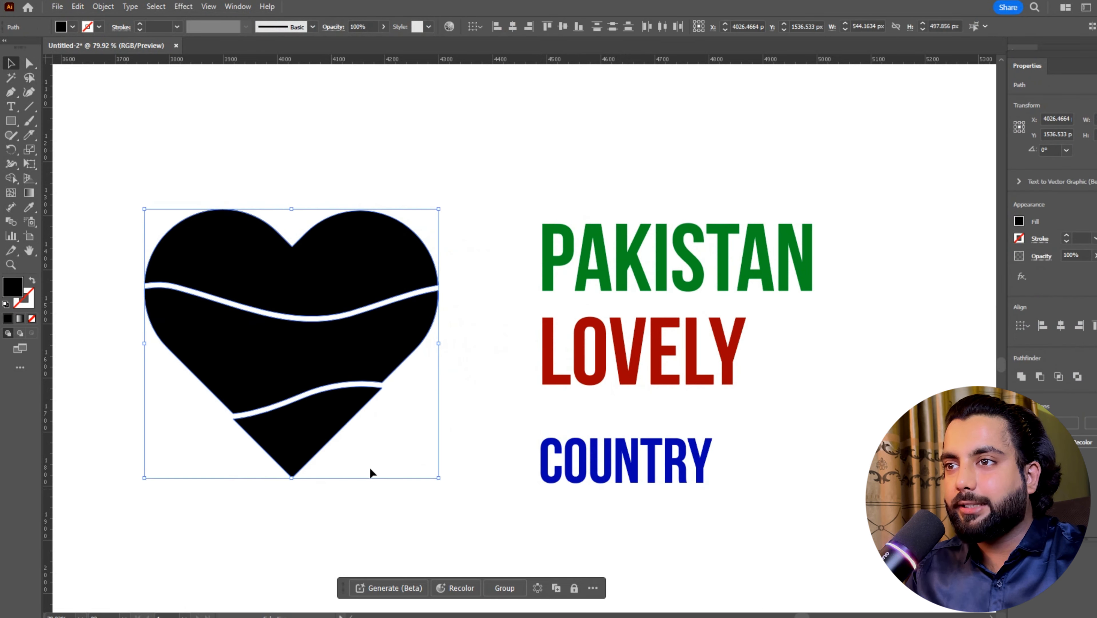
{"action": "key", "text": "a"}
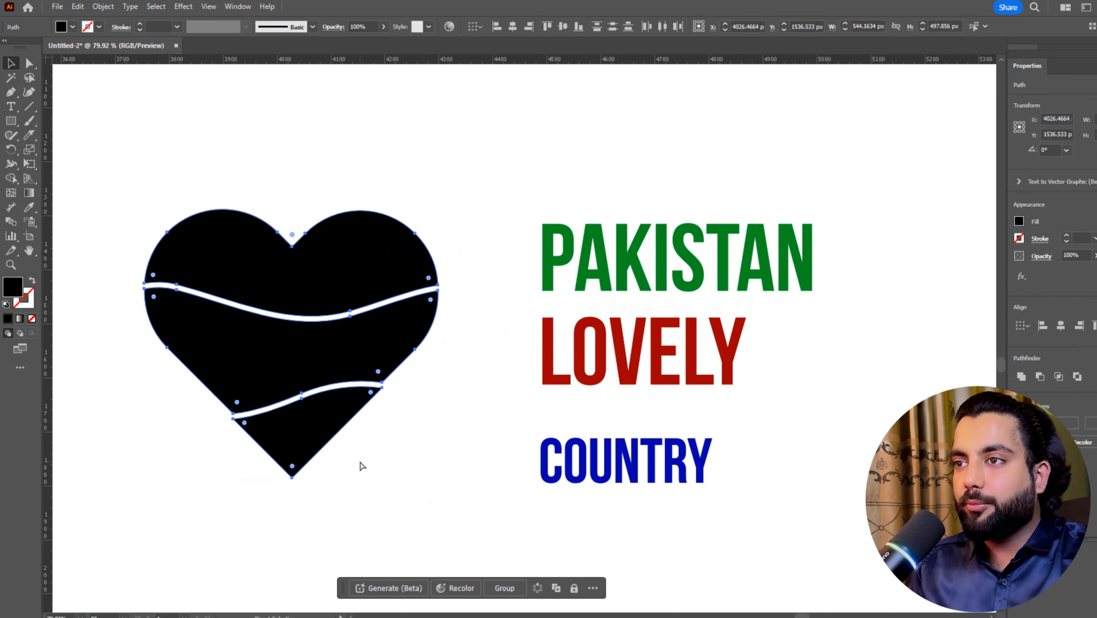
{"action": "key", "text": "v"}
{"action": "right_click", "coordinate": [353, 275]}
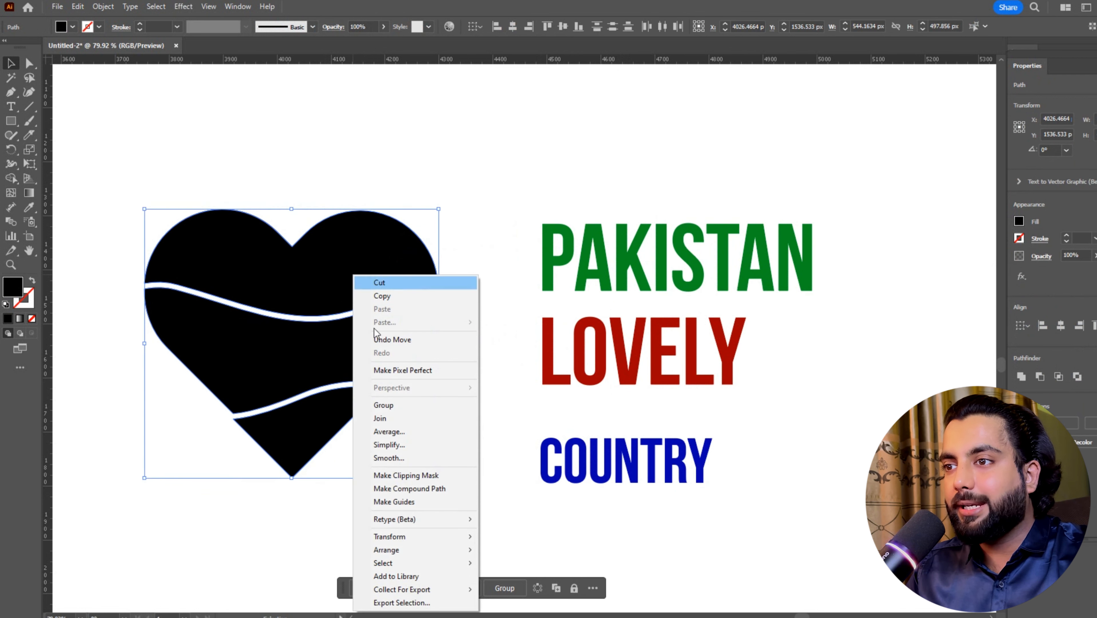
{"action": "mouse_move", "coordinate": [424, 550]}
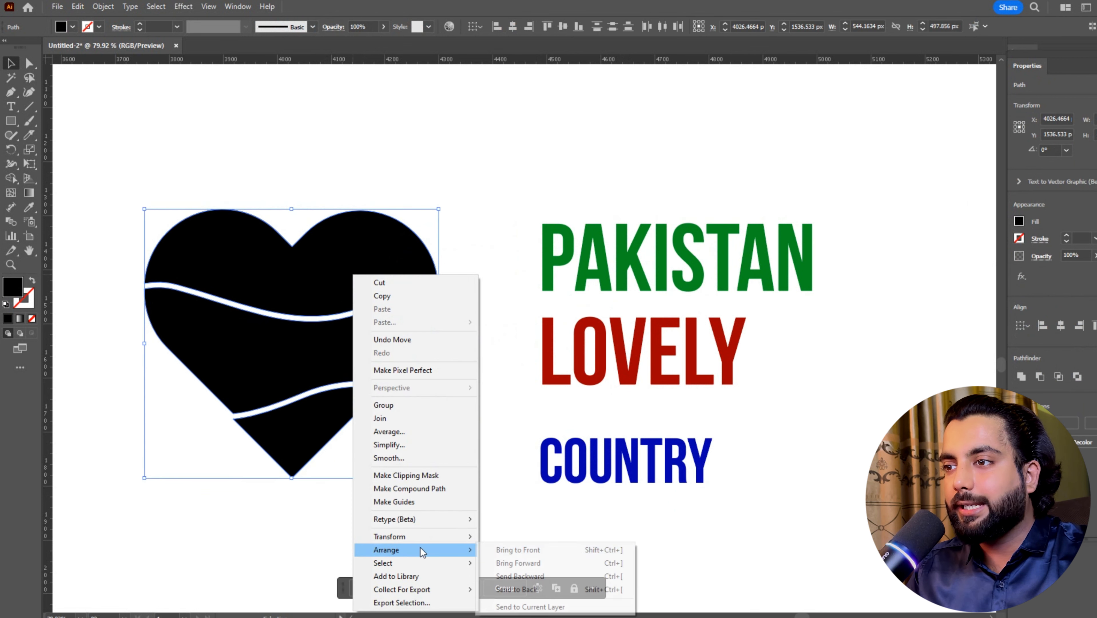
{"action": "left_click", "coordinate": [533, 554]}
Step: Envelope-distort the PAKISTAN text into the heart's top piece using Make with Top Object, and deselect it
{"action": "mouse_move", "coordinate": [314, 432]}
{"action": "left_mouse_down"}
{"action": "mouse_move", "coordinate": [578, 437]}
{"action": "mouse_move", "coordinate": [318, 431]}
{"action": "left_mouse_up"}
{"action": "left_click_drag", "start_coordinate": [196, 177], "coordinate": [699, 240]}
{"action": "mouse_move", "coordinate": [338, 256]}
{"action": "left_mouse_down"}
{"action": "mouse_move", "coordinate": [407, 230]}
{"action": "mouse_move", "coordinate": [352, 251]}
{"action": "left_mouse_up"}
{"action": "left_click", "coordinate": [103, 6]}
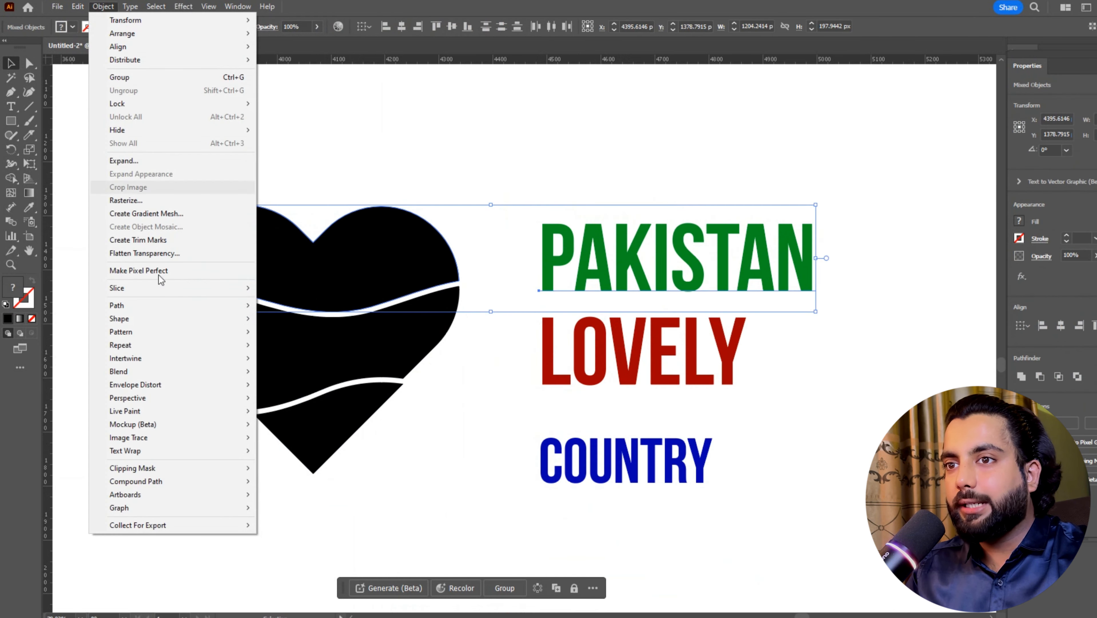
{"action": "mouse_move", "coordinate": [173, 392]}
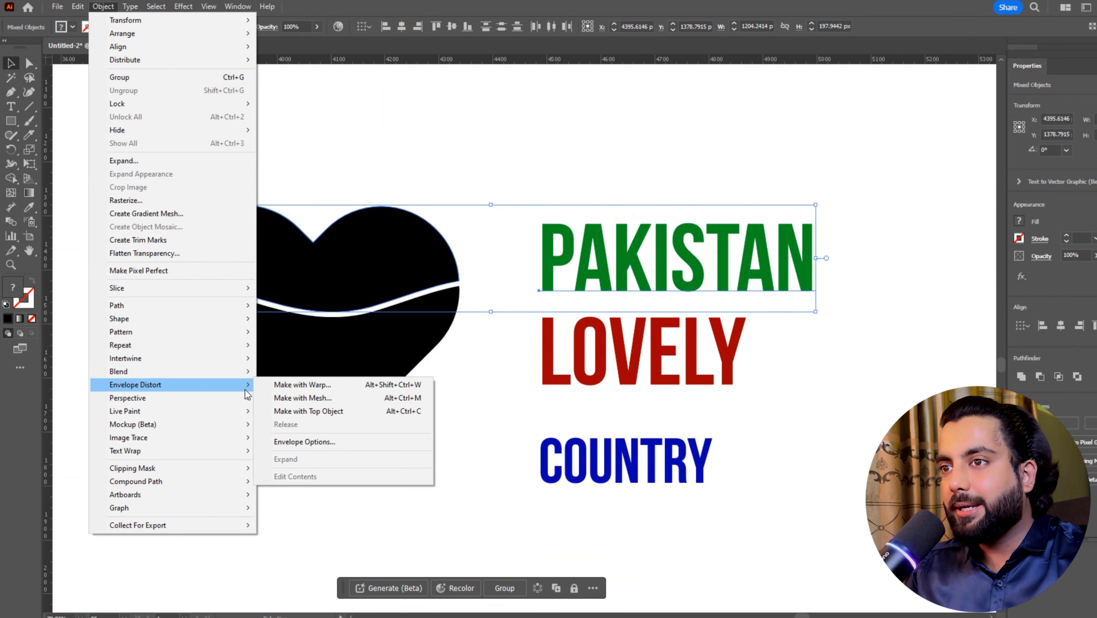
{"action": "left_click", "coordinate": [310, 409]}
{"action": "left_click", "coordinate": [475, 299]}
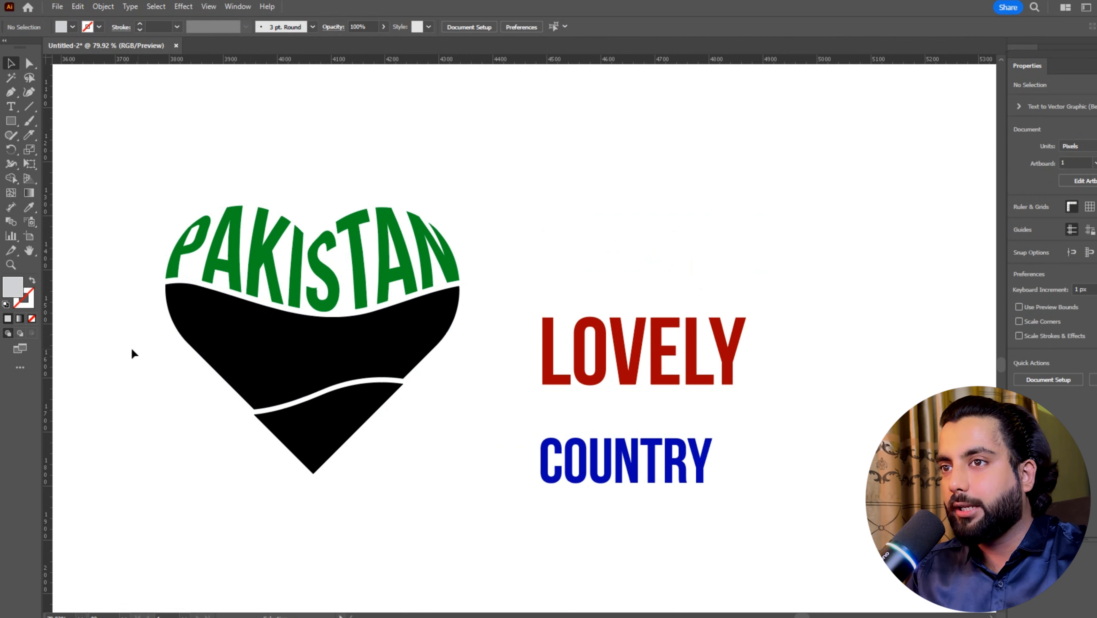
Step: Envelope-distort the LOVELY text into the heart's middle piece using Make with Top Object
{"action": "left_click_drag", "start_coordinate": [132, 347], "coordinate": [548, 341]}
{"action": "left_click_drag", "start_coordinate": [377, 345], "coordinate": [497, 335]}
{"action": "key", "text": "ctrl+z"}
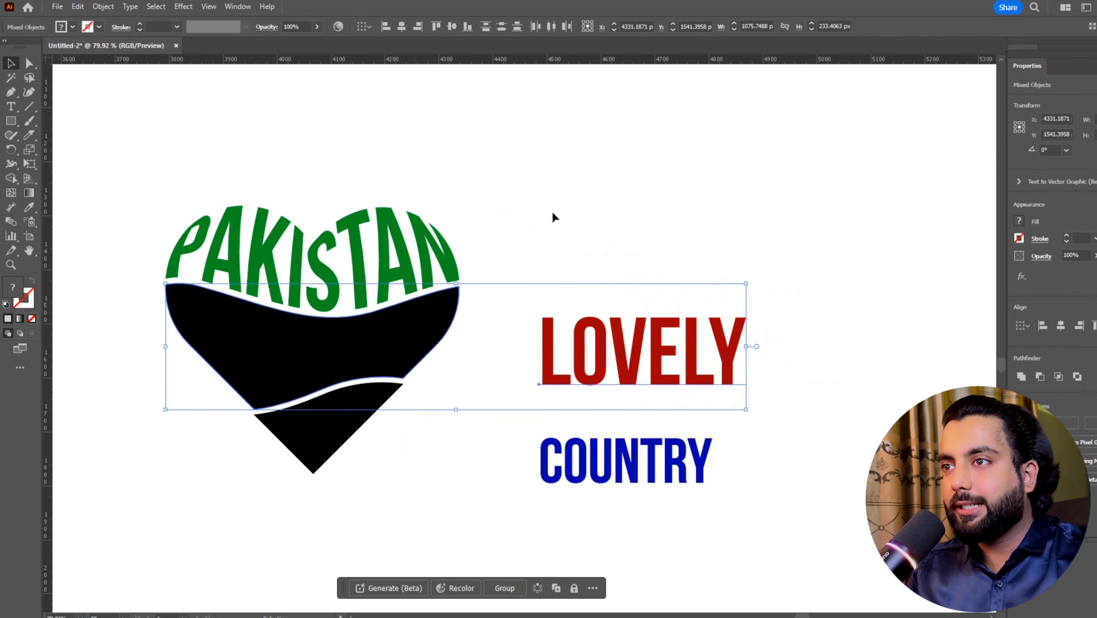
{"action": "left_click", "coordinate": [552, 212]}
{"action": "left_click", "coordinate": [409, 328]}
{"action": "left_click", "coordinate": [594, 341], "text": "shift"}
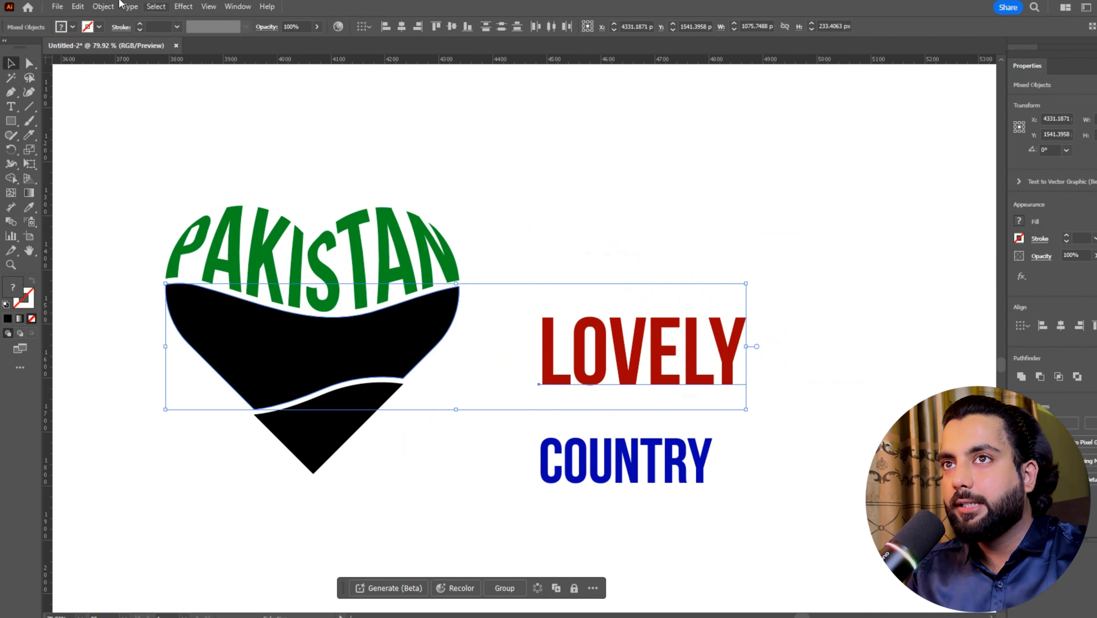
{"action": "left_click", "coordinate": [101, 6]}
{"action": "mouse_move", "coordinate": [208, 386]}
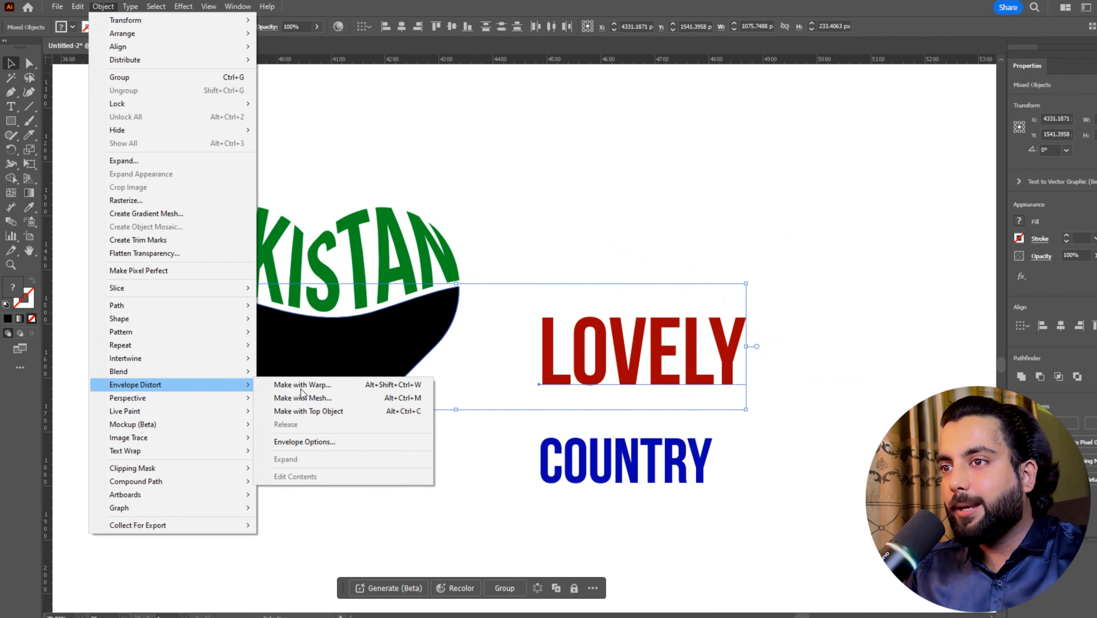
{"action": "left_click", "coordinate": [324, 412]}
{"action": "left_click", "coordinate": [463, 323]}
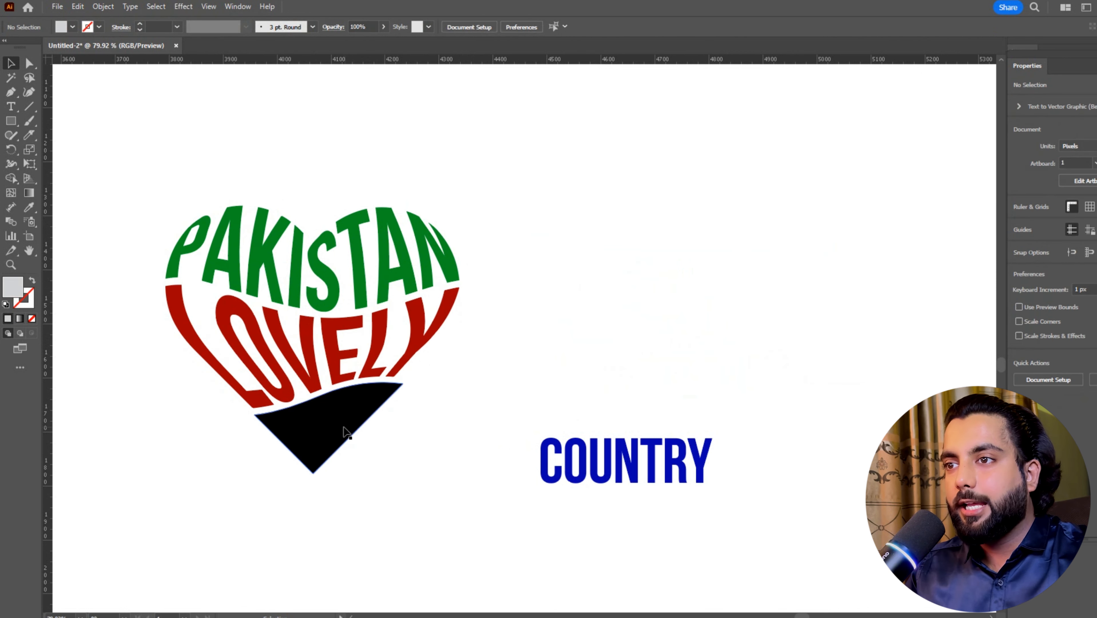
Step: Fit the COUNTRY text into the heart's bottom tip with the Make with Top Object envelope distortion
{"action": "left_click", "coordinate": [359, 428]}
{"action": "left_click", "coordinate": [623, 461], "text": "shift"}
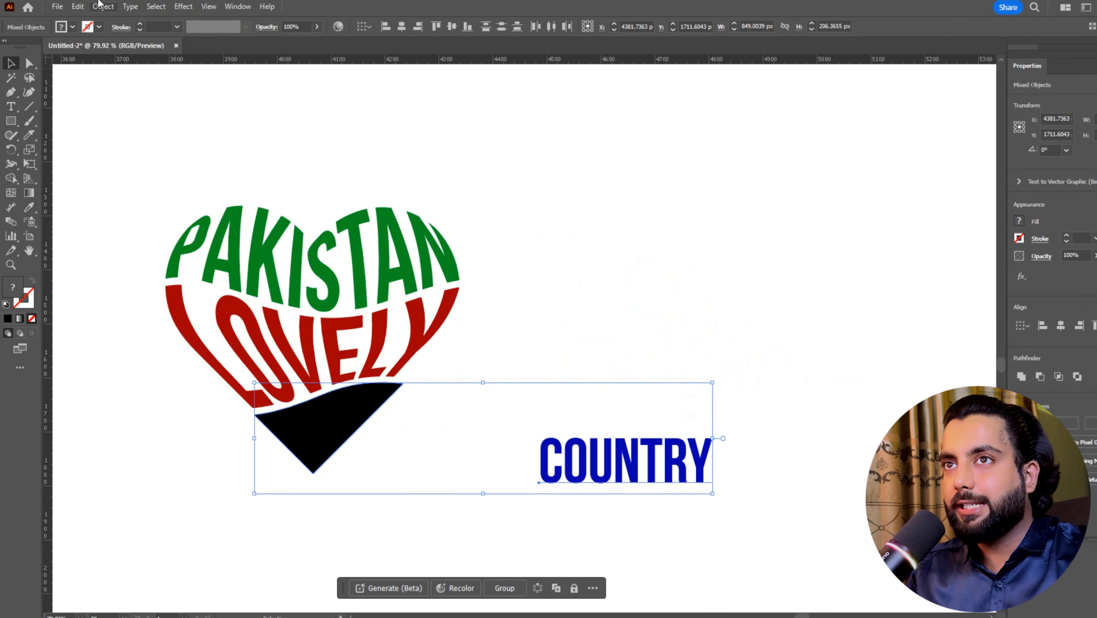
{"action": "left_click", "coordinate": [103, 6]}
{"action": "mouse_move", "coordinate": [150, 389]}
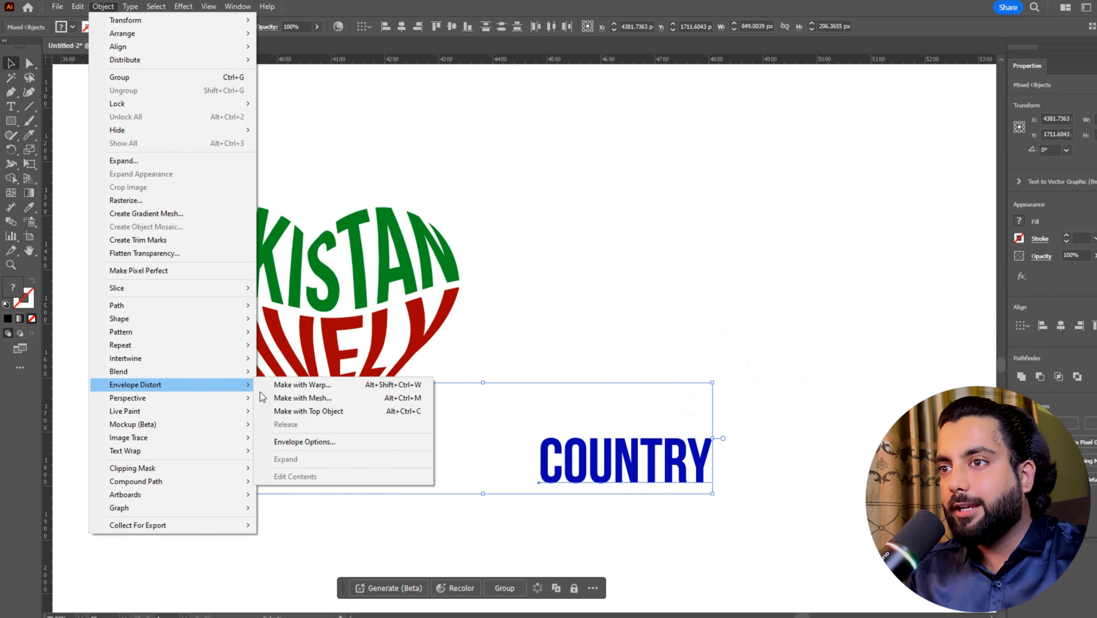
{"action": "left_click", "coordinate": [364, 416]}
{"action": "left_click", "coordinate": [476, 446]}
Step: Edit the text inside the bottom envelope, replacing COUNTRY with JRW
{"action": "left_click", "coordinate": [327, 423]}
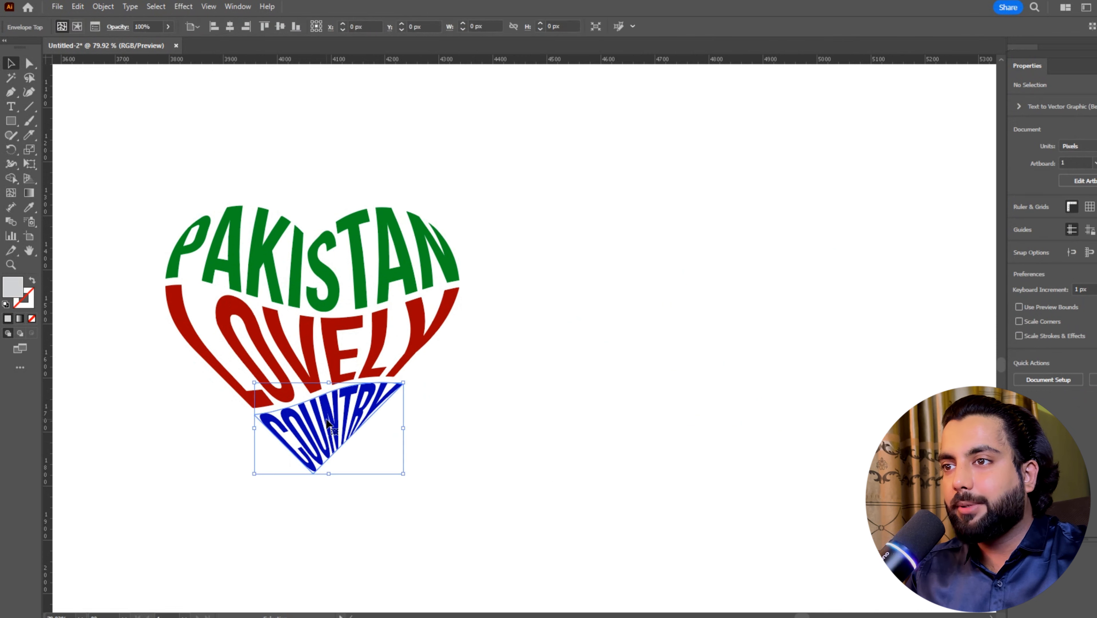
{"action": "double_click", "coordinate": [326, 422]}
{"action": "double_click", "coordinate": [329, 426]}
{"action": "double_click", "coordinate": [331, 428]}
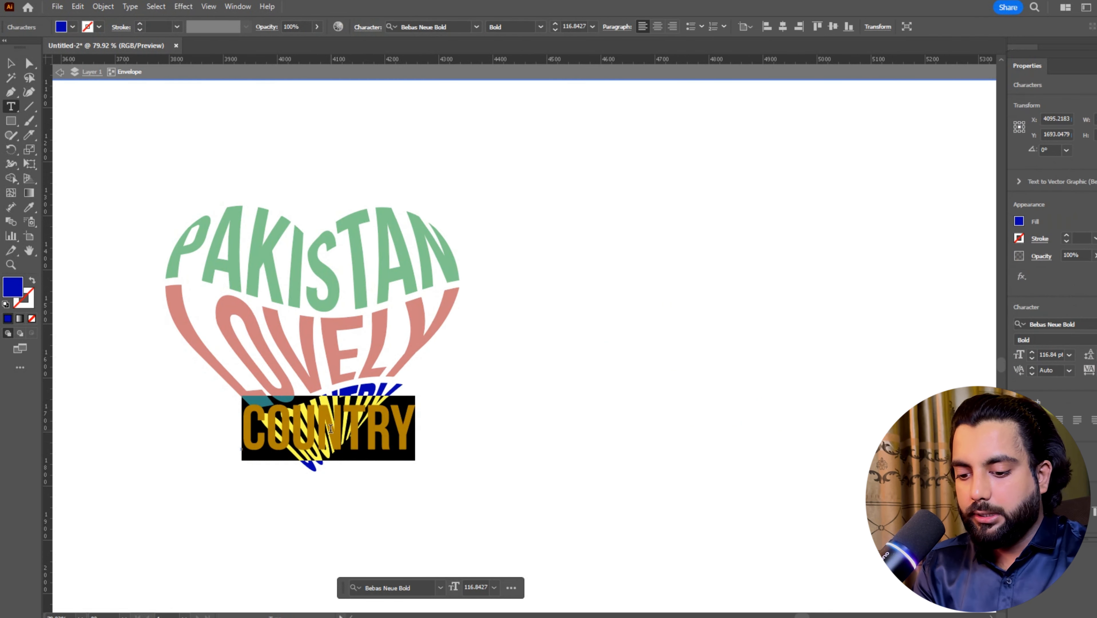
{"action": "type", "text": "JRW"}
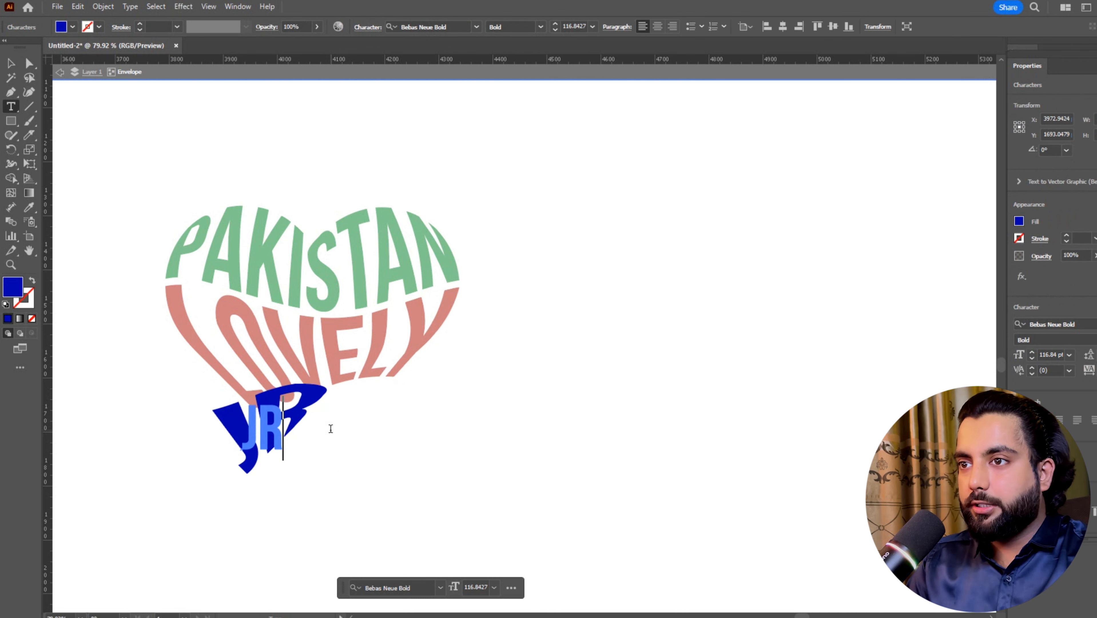
{"action": "left_click", "coordinate": [11, 63]}
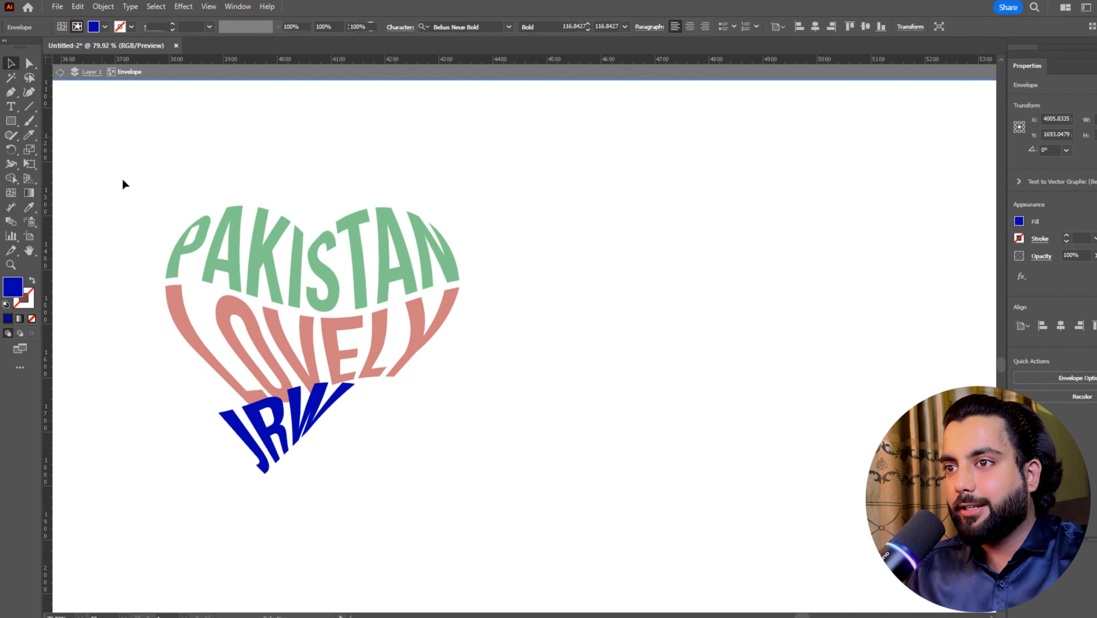
Step: Leave envelope isolation and move the JRW piece sideways so it sits centred under LOVELY at the heart's tip
{"action": "left_click", "coordinate": [311, 493]}
{"action": "double_click", "coordinate": [299, 491]}
{"action": "left_click_drag", "start_coordinate": [287, 450], "coordinate": [328, 449]}
{"action": "left_click", "coordinate": [397, 501]}
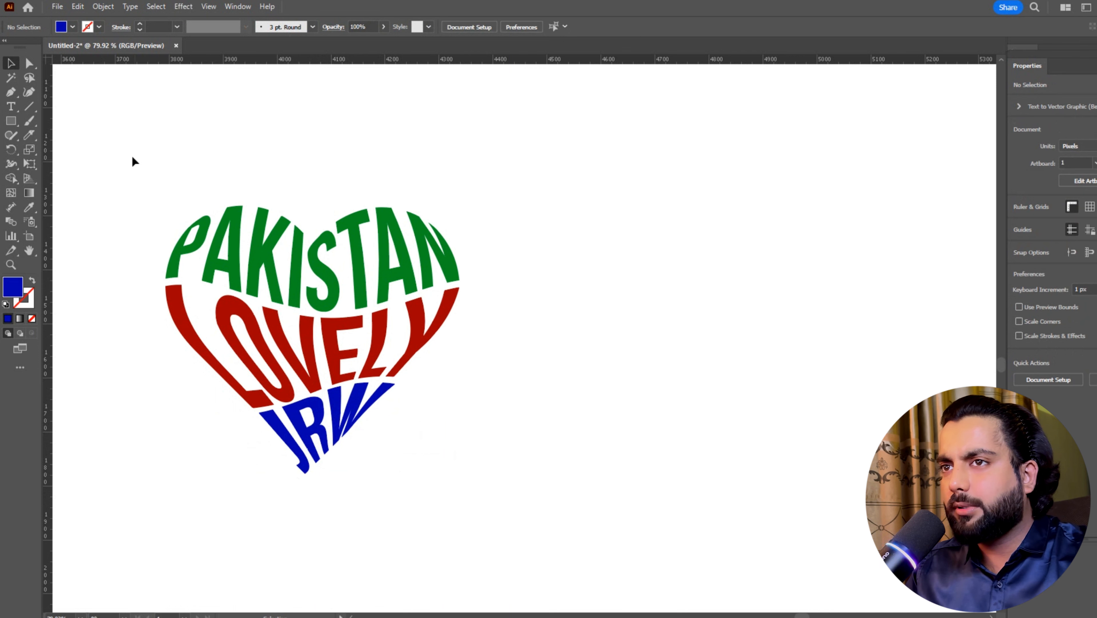
Step: Move the whole heart lettering to the right to clear the canvas area beside it, and deselect it
{"action": "left_click_drag", "start_coordinate": [262, 310], "coordinate": [463, 504]}
{"action": "left_click", "coordinate": [409, 433]}
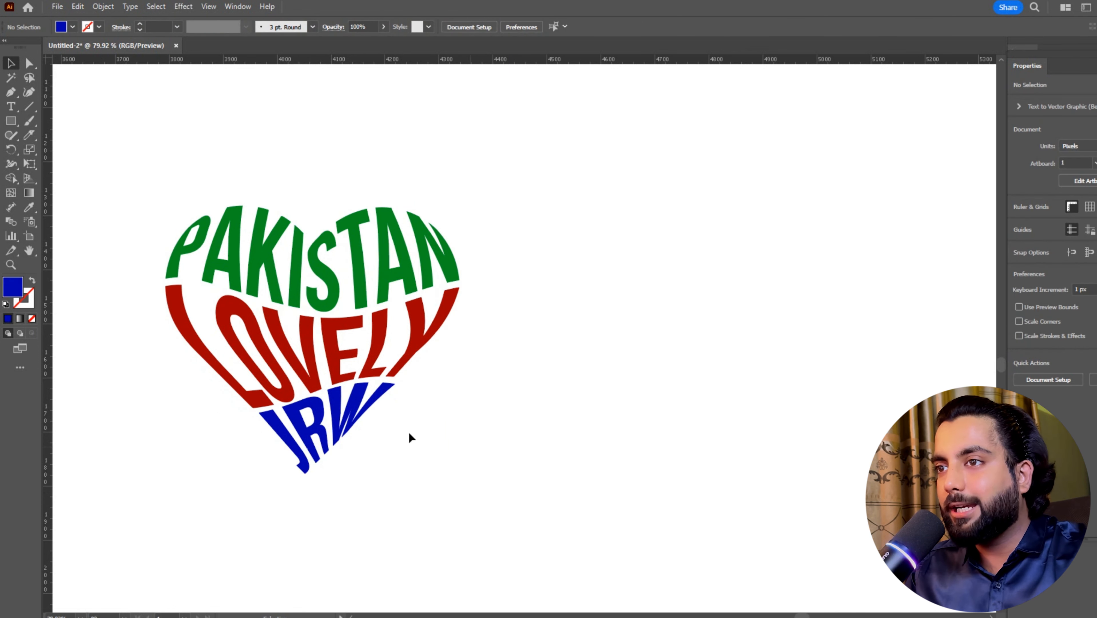
{"action": "left_click_drag", "start_coordinate": [238, 378], "coordinate": [588, 401]}
{"action": "left_click_drag", "start_coordinate": [570, 345], "coordinate": [661, 352]}
{"action": "left_click", "coordinate": [465, 313]}
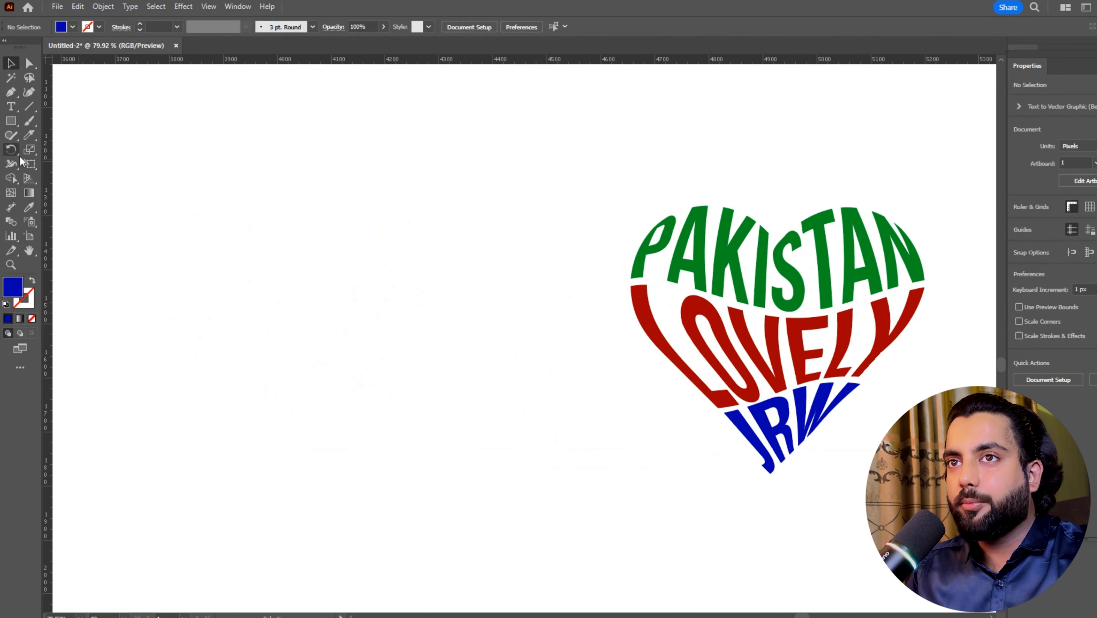
{"action": "left_click_drag", "start_coordinate": [645, 294], "coordinate": [647, 334]}
{"action": "left_click", "coordinate": [134, 175]}
Step: Draw a blue horizontal bar about 706 by 41 px and repeat copies downward at even spacing to make seven bars
{"action": "left_click", "coordinate": [9, 122]}
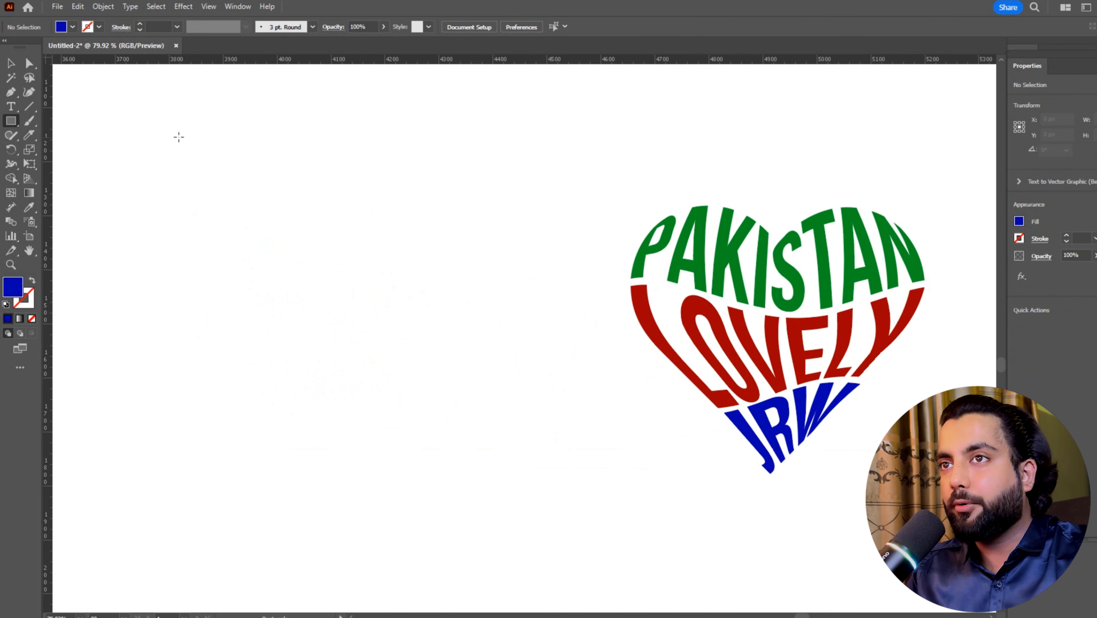
{"action": "left_click_drag", "start_coordinate": [148, 121], "coordinate": [529, 144]}
{"action": "key", "text": "v"}
{"action": "left_click_drag", "start_coordinate": [459, 134], "coordinate": [455, 163]}
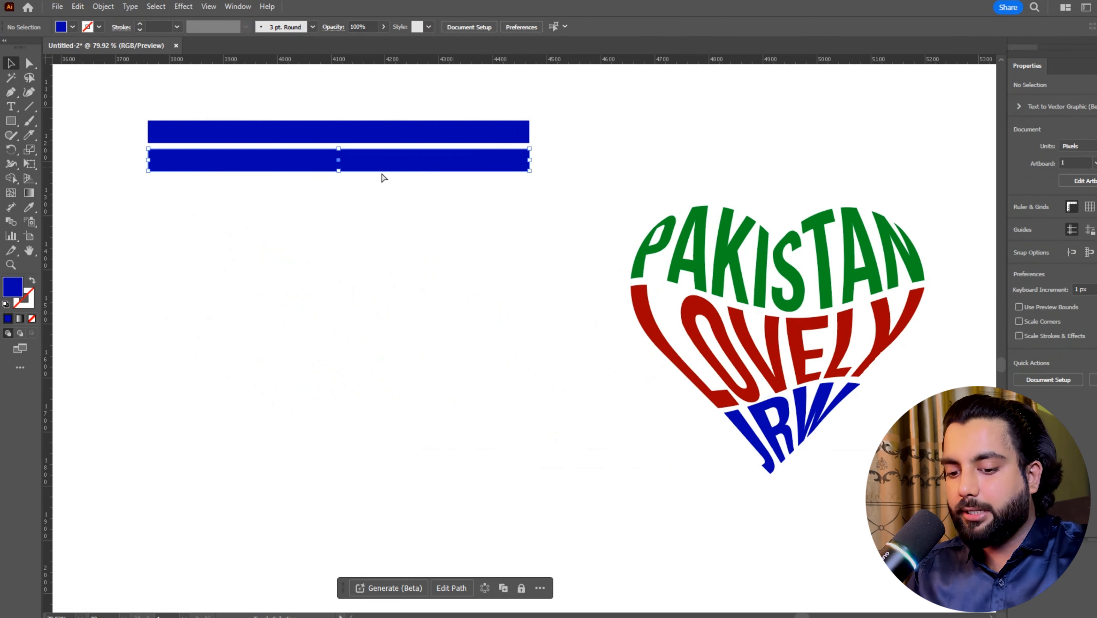
{"action": "key", "text": "ctrl+d"}
{"action": "key", "text": "ctrl+d"}
{"action": "key", "text": "ctrl+d"}
{"action": "key", "text": "ctrl+d"}
{"action": "key", "text": "ctrl+d"}
Step: Squash the stack of seven bars to about 28 px per bar and widen it slightly
{"action": "left_click_drag", "start_coordinate": [386, 341], "coordinate": [450, 130]}
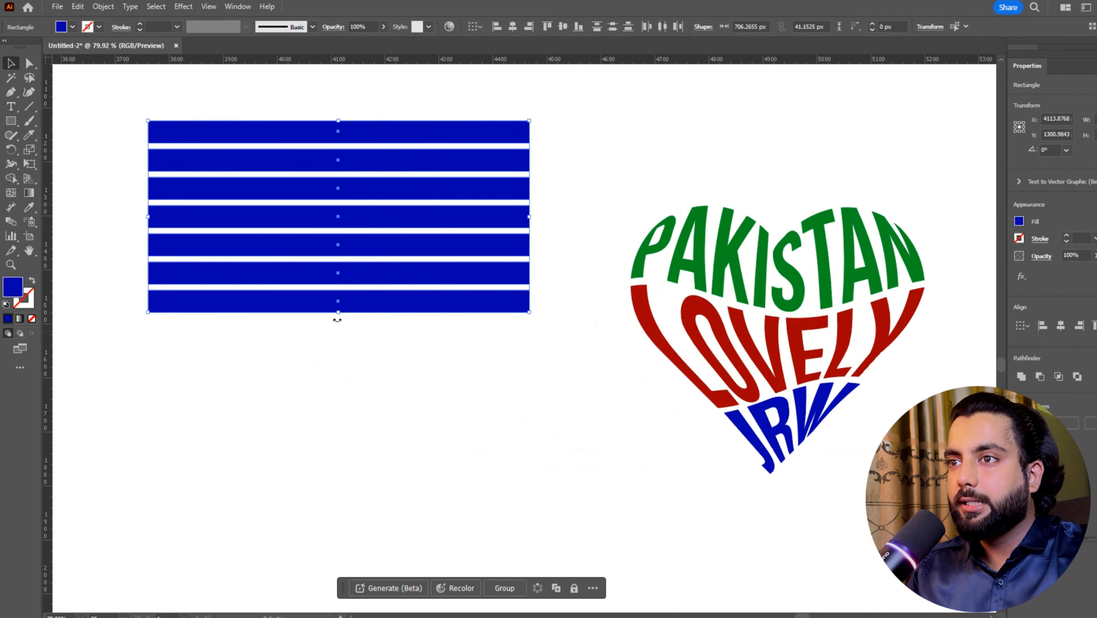
{"action": "left_click_drag", "start_coordinate": [338, 312], "coordinate": [339, 252]}
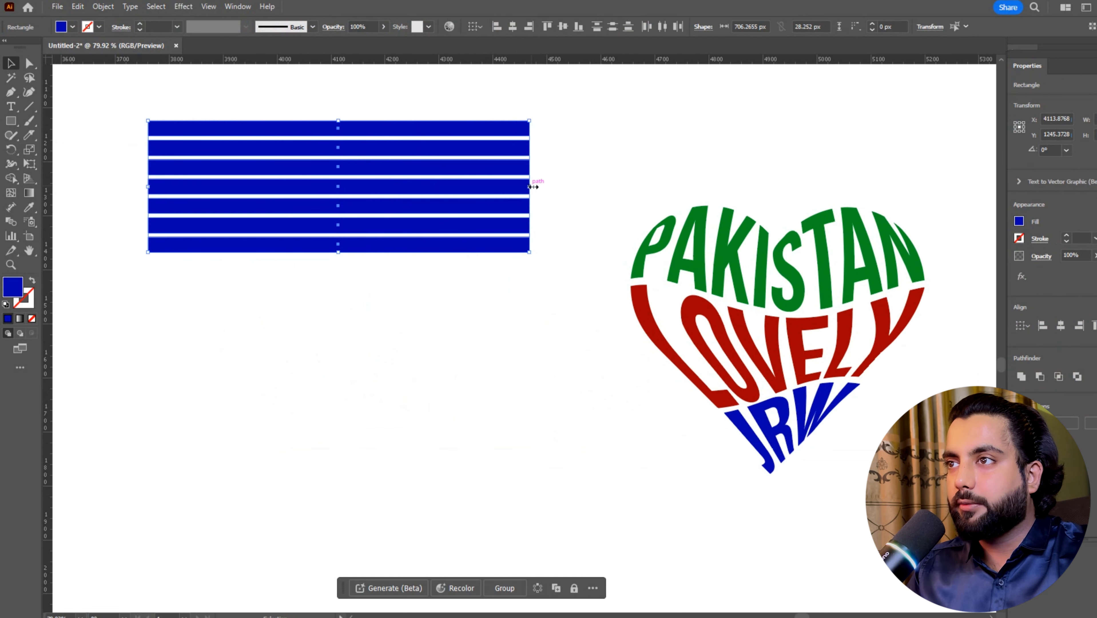
{"action": "left_click_drag", "start_coordinate": [530, 186], "coordinate": [571, 187]}
{"action": "left_click", "coordinate": [78, 237]}
Step: Draw a rectangle about 820 by 267 px below the bars and fill it with the dark red sampled from LOVELY
{"action": "key", "text": "m"}
{"action": "left_click_drag", "start_coordinate": [139, 325], "coordinate": [581, 469]}
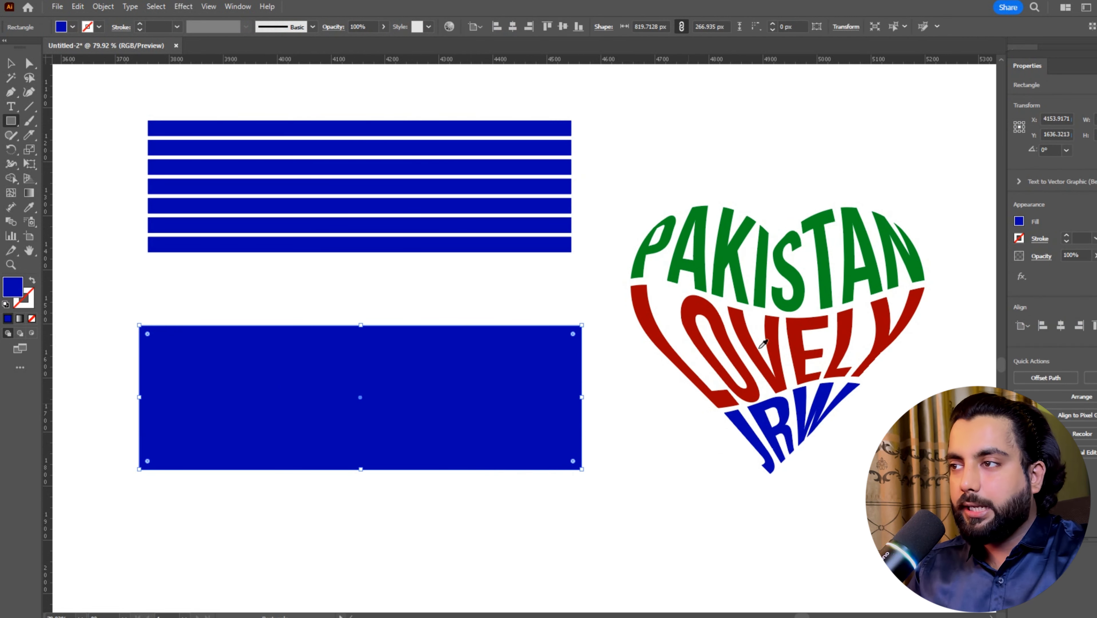
{"action": "key", "text": "i"}
{"action": "left_click", "coordinate": [657, 343]}
{"action": "key", "text": "v"}
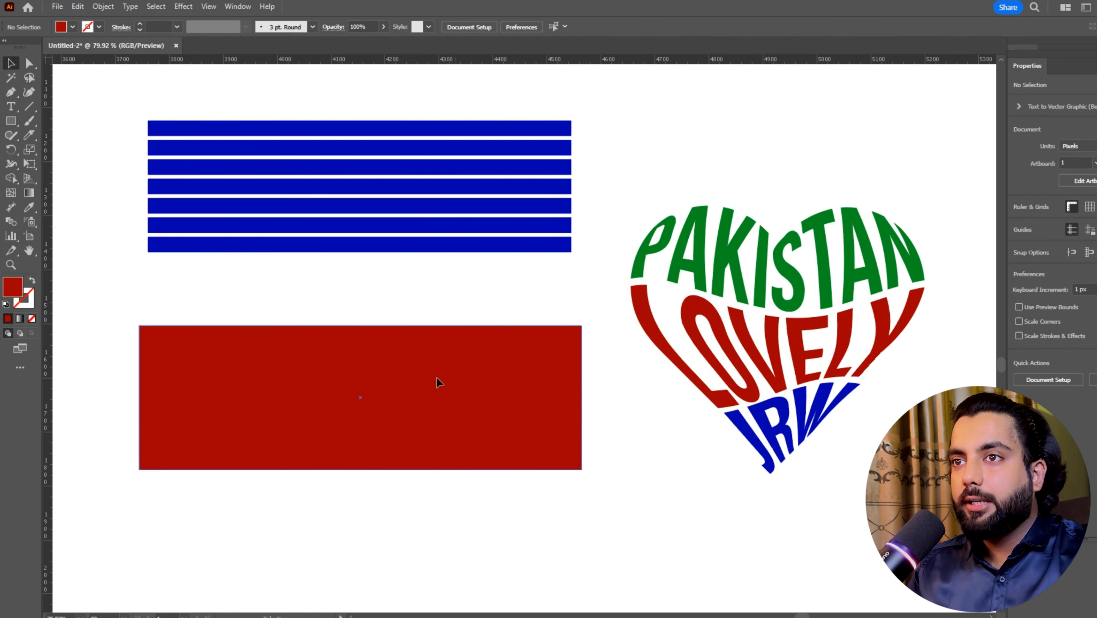
Step: Warp the red rectangle with the horizontal Fish envelope style at 38% bend
{"action": "left_click_drag", "start_coordinate": [403, 367], "coordinate": [410, 367]}
{"action": "left_click", "coordinate": [102, 5]}
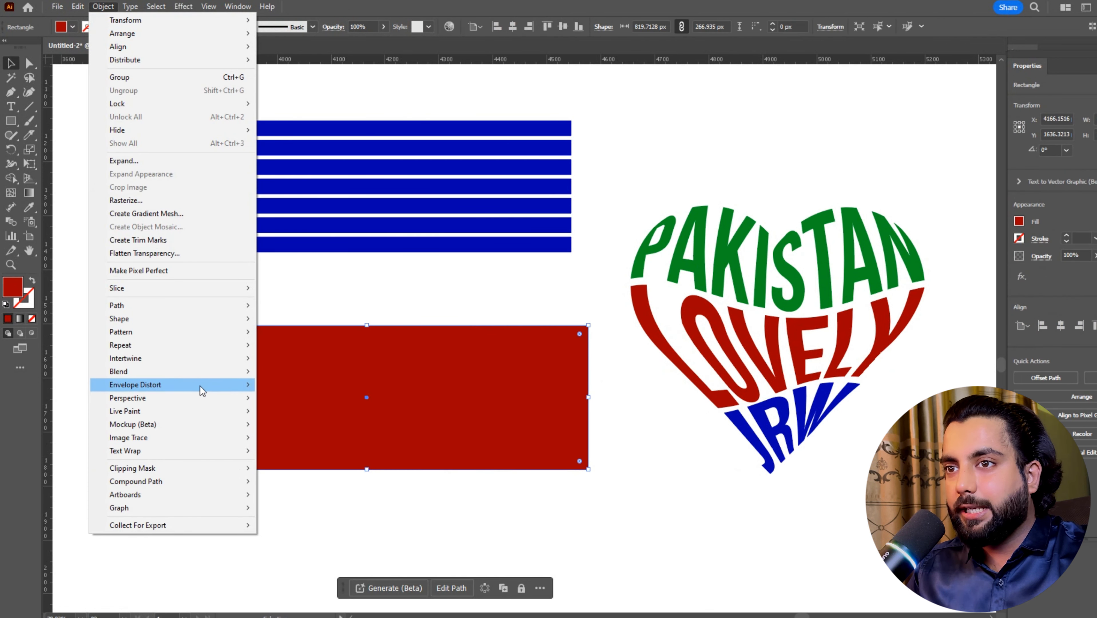
{"action": "mouse_move", "coordinate": [203, 385]}
{"action": "left_click", "coordinate": [331, 384]}
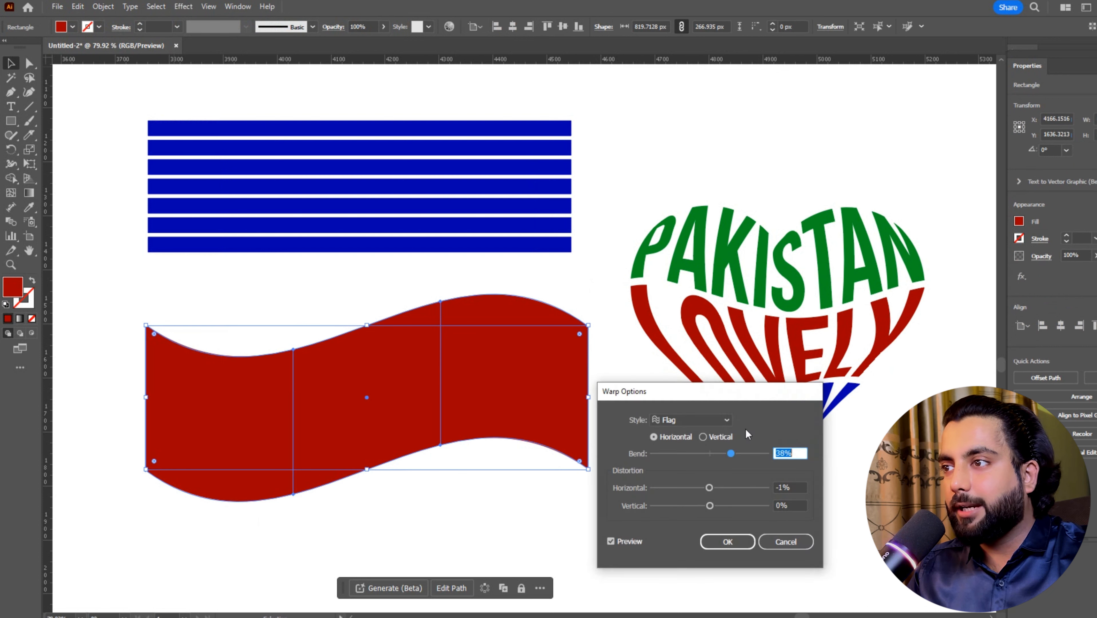
{"action": "left_click", "coordinate": [692, 421]}
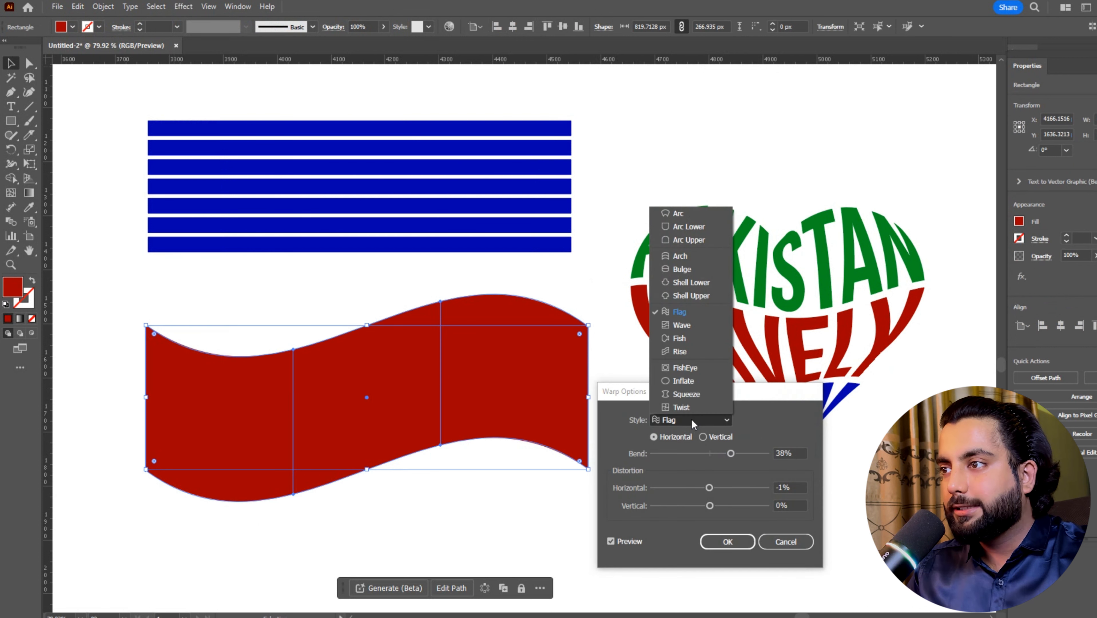
{"action": "left_click", "coordinate": [681, 340]}
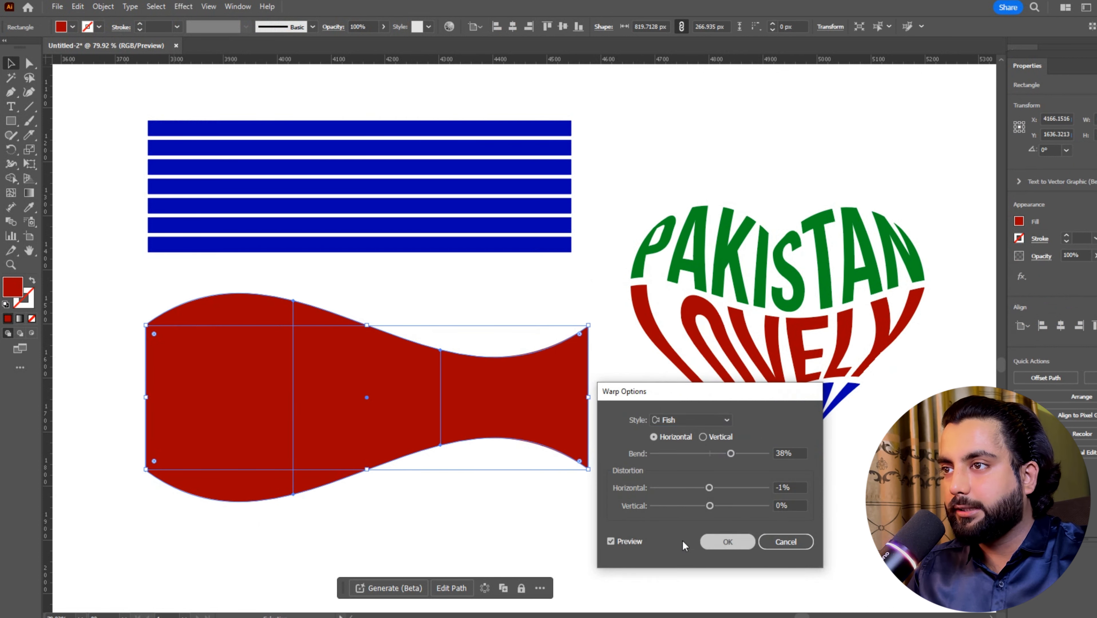
{"action": "left_click", "coordinate": [727, 541]}
Step: Distort the seven blue bars into the red fish shape using Make with Top Object
{"action": "mouse_move", "coordinate": [487, 348]}
{"action": "left_mouse_down"}
{"action": "mouse_move", "coordinate": [487, 171]}
{"action": "mouse_move", "coordinate": [487, 368]}
{"action": "left_mouse_up"}
{"action": "left_click_drag", "start_coordinate": [445, 488], "coordinate": [281, 82]}
{"action": "left_click", "coordinate": [103, 6]}
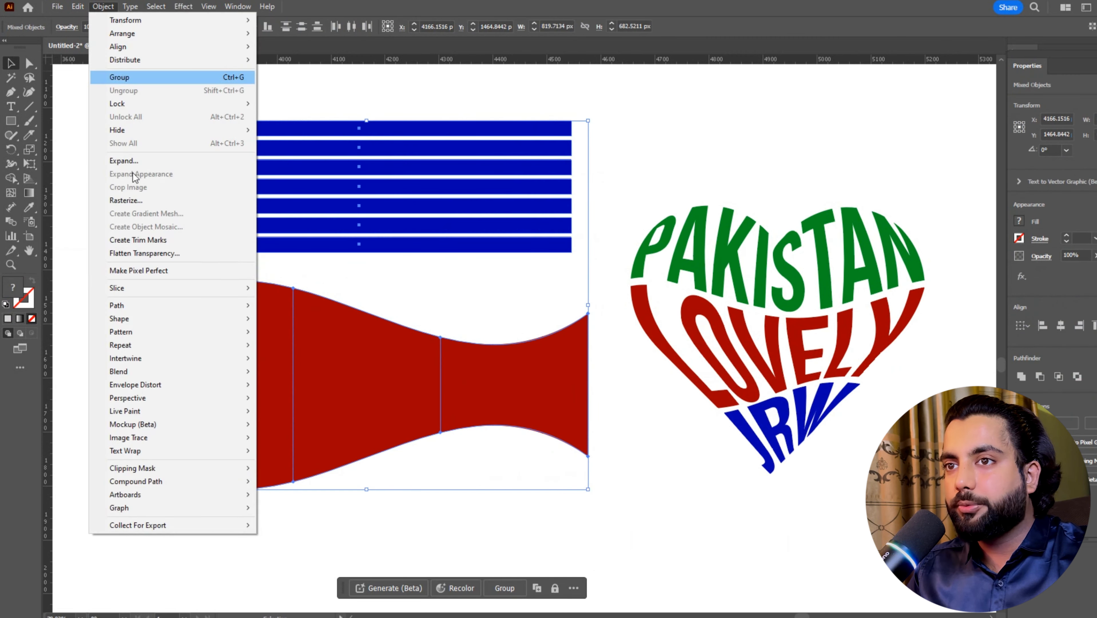
{"action": "mouse_move", "coordinate": [177, 383]}
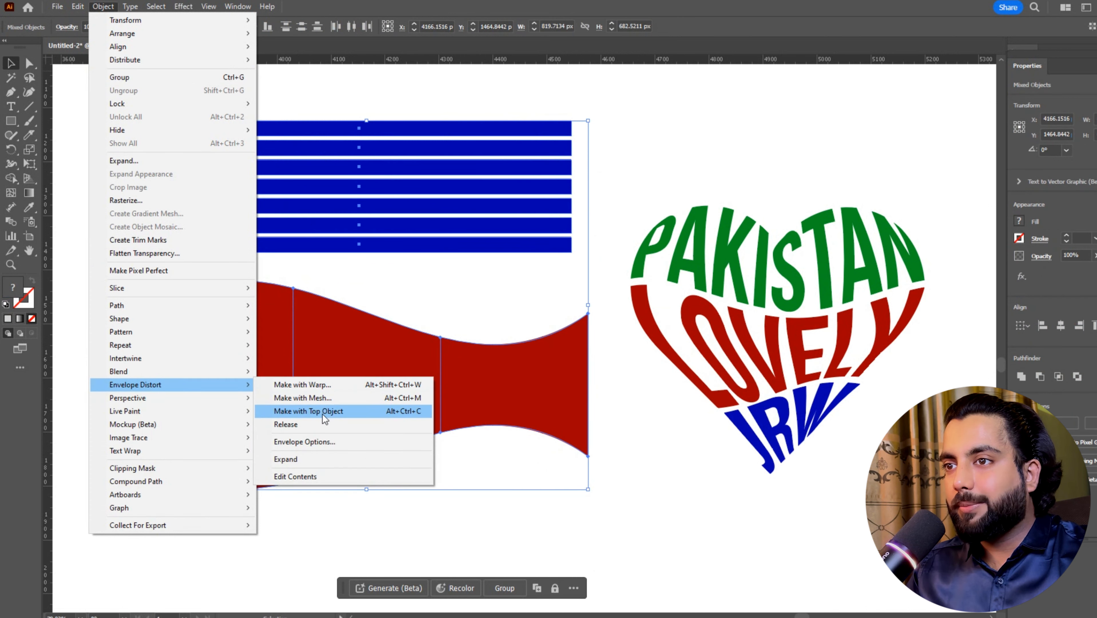
{"action": "left_click", "coordinate": [341, 413]}
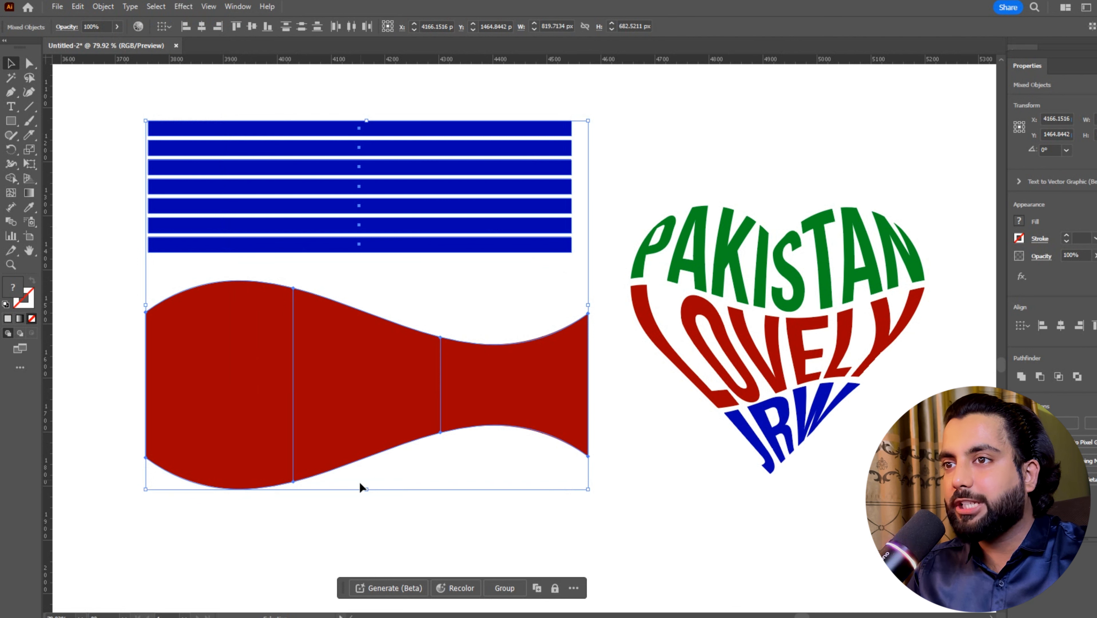
{"action": "left_click", "coordinate": [103, 6]}
{"action": "mouse_move", "coordinate": [191, 385]}
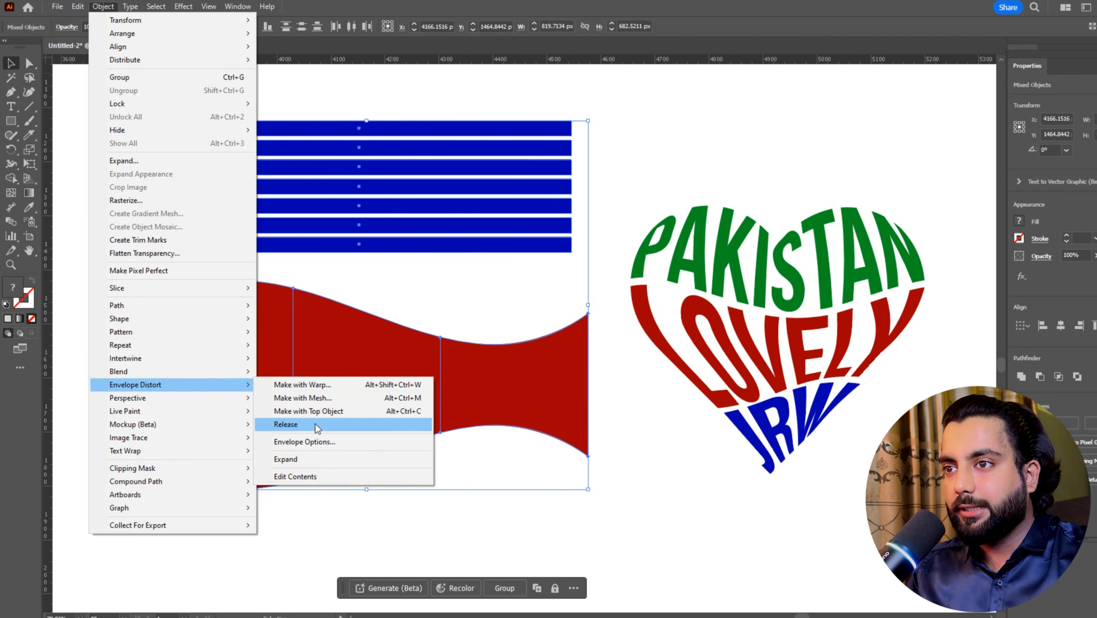
{"action": "left_click", "coordinate": [319, 413]}
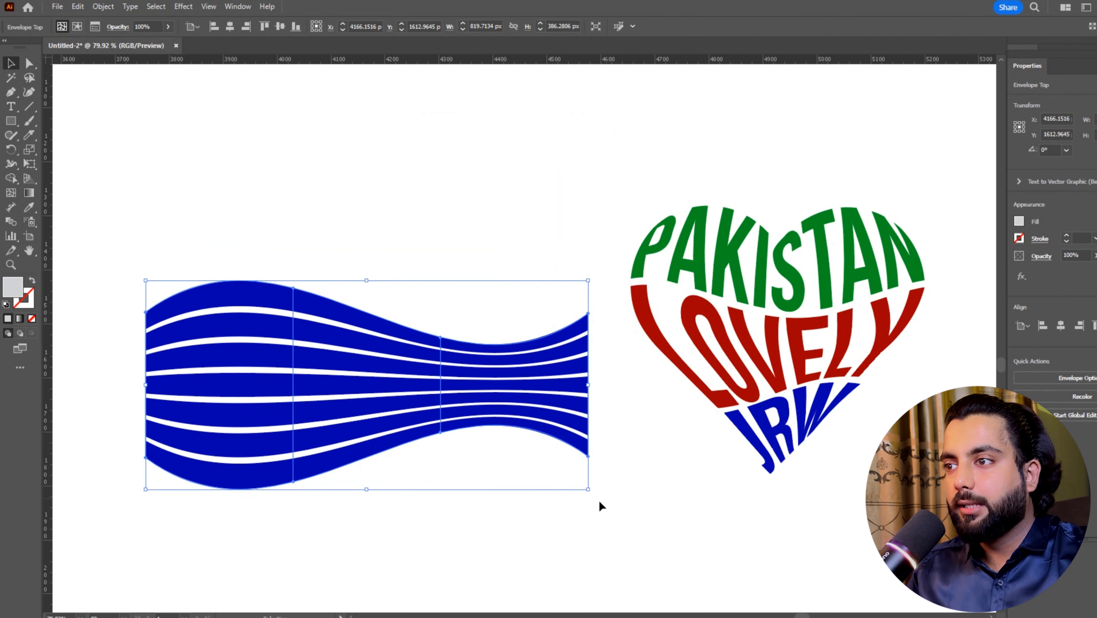
Step: Rotate the striped fish shape 90° to stand upright like a vase, then scale it down and reposition it
{"action": "left_click_drag", "start_coordinate": [592, 497], "coordinate": [436, 264]}
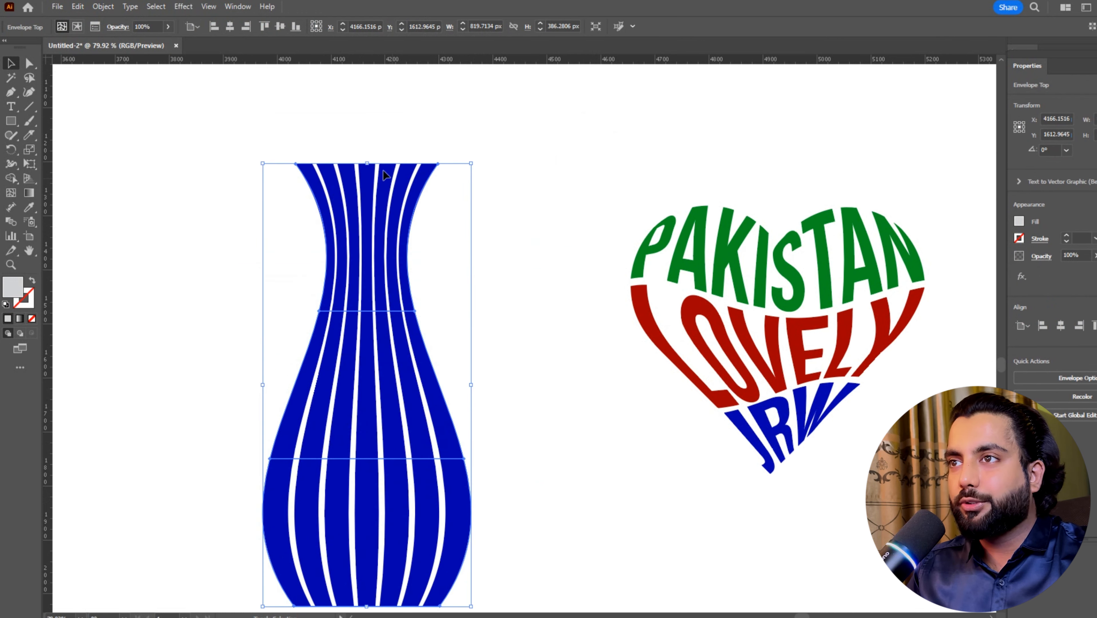
{"action": "left_click_drag", "start_coordinate": [370, 163], "coordinate": [381, 318]}
{"action": "left_click_drag", "start_coordinate": [407, 431], "coordinate": [461, 348]}
{"action": "left_click_drag", "start_coordinate": [419, 235], "coordinate": [432, 103]}
{"action": "left_click_drag", "start_coordinate": [437, 362], "coordinate": [404, 362]}
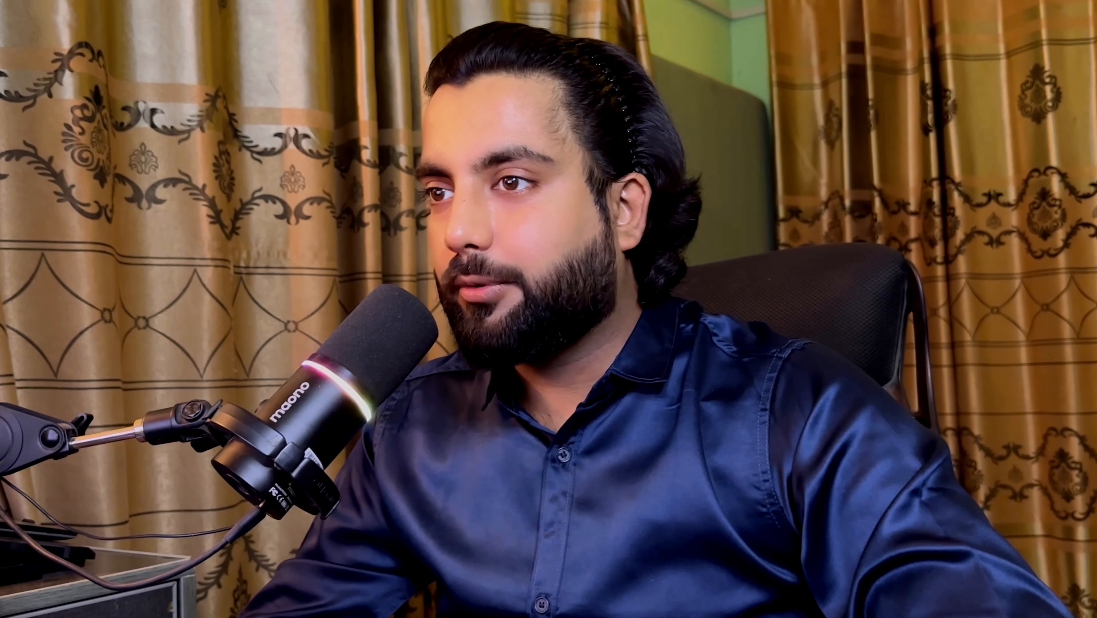